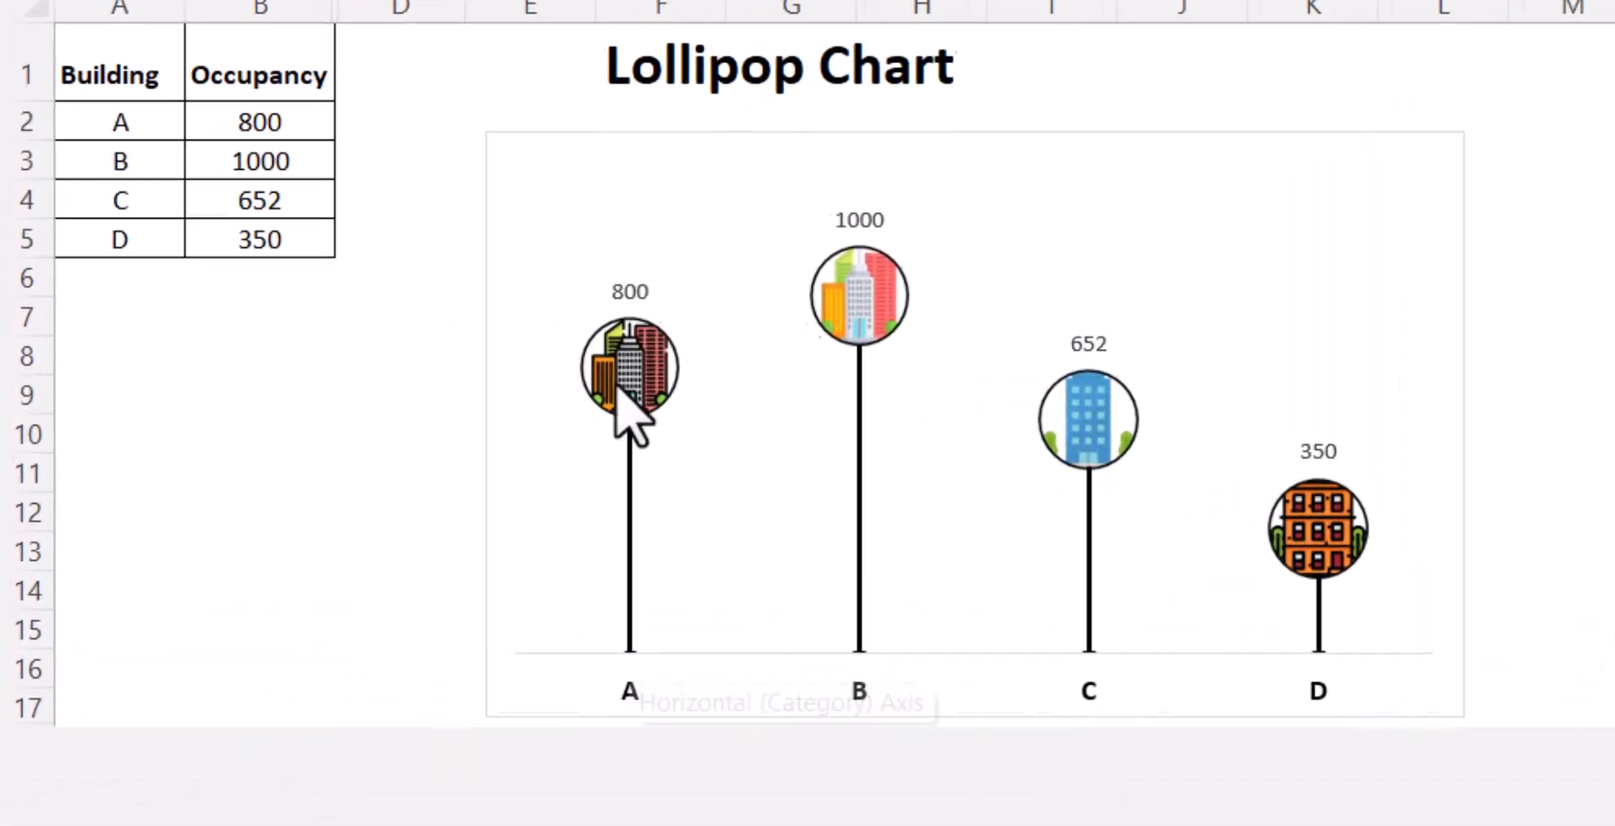
Step: Change building B's occupancy to 650 in the data table beside the finished lollipop chart
{"action": "mouse_move", "coordinate": [311, 412]}
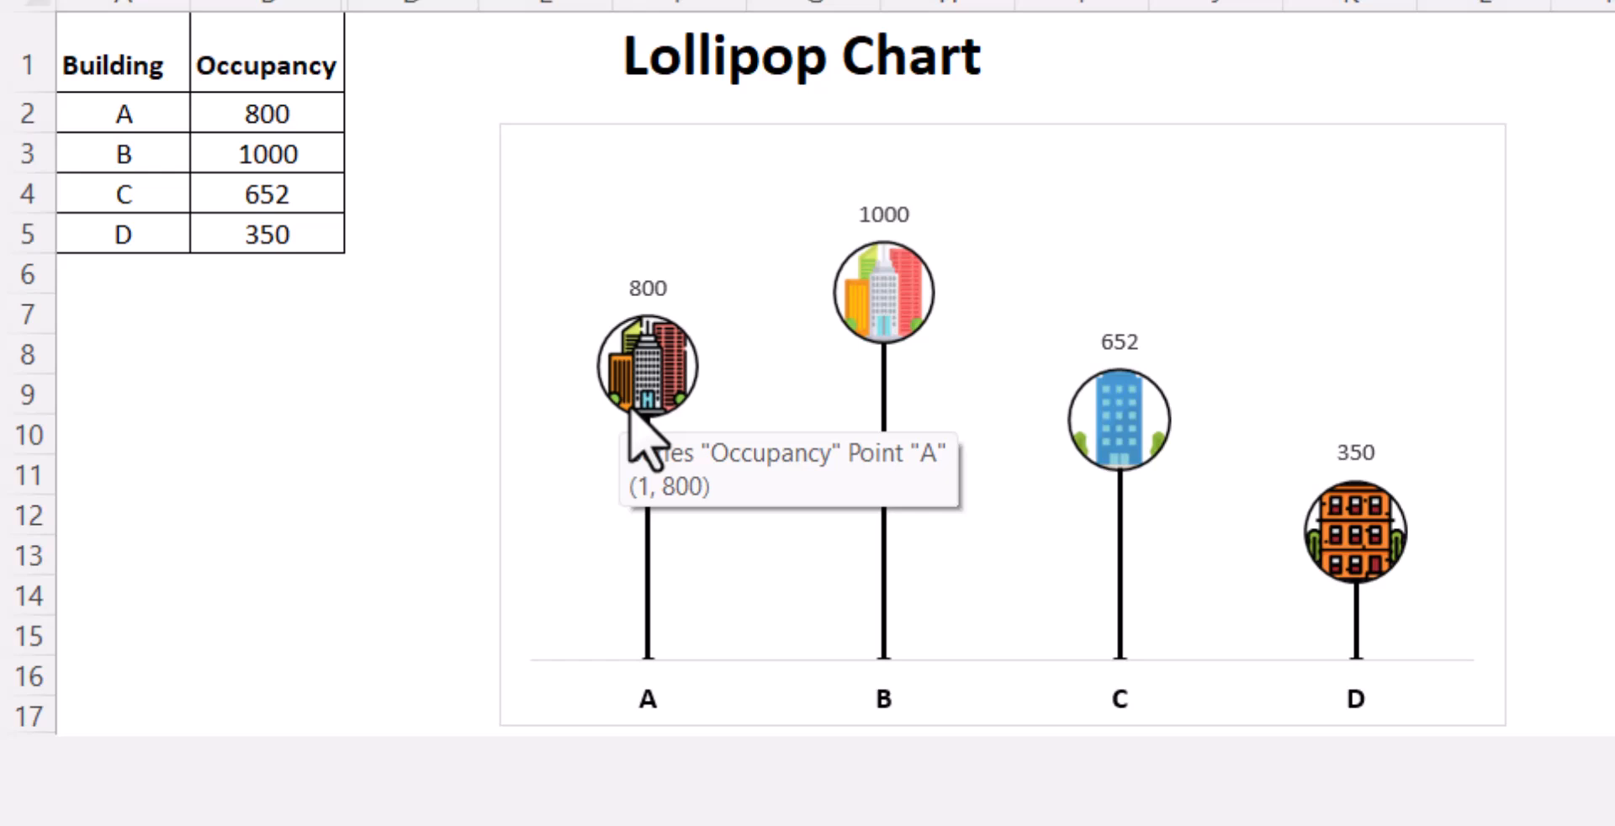
{"action": "double_click", "coordinate": [263, 154]}
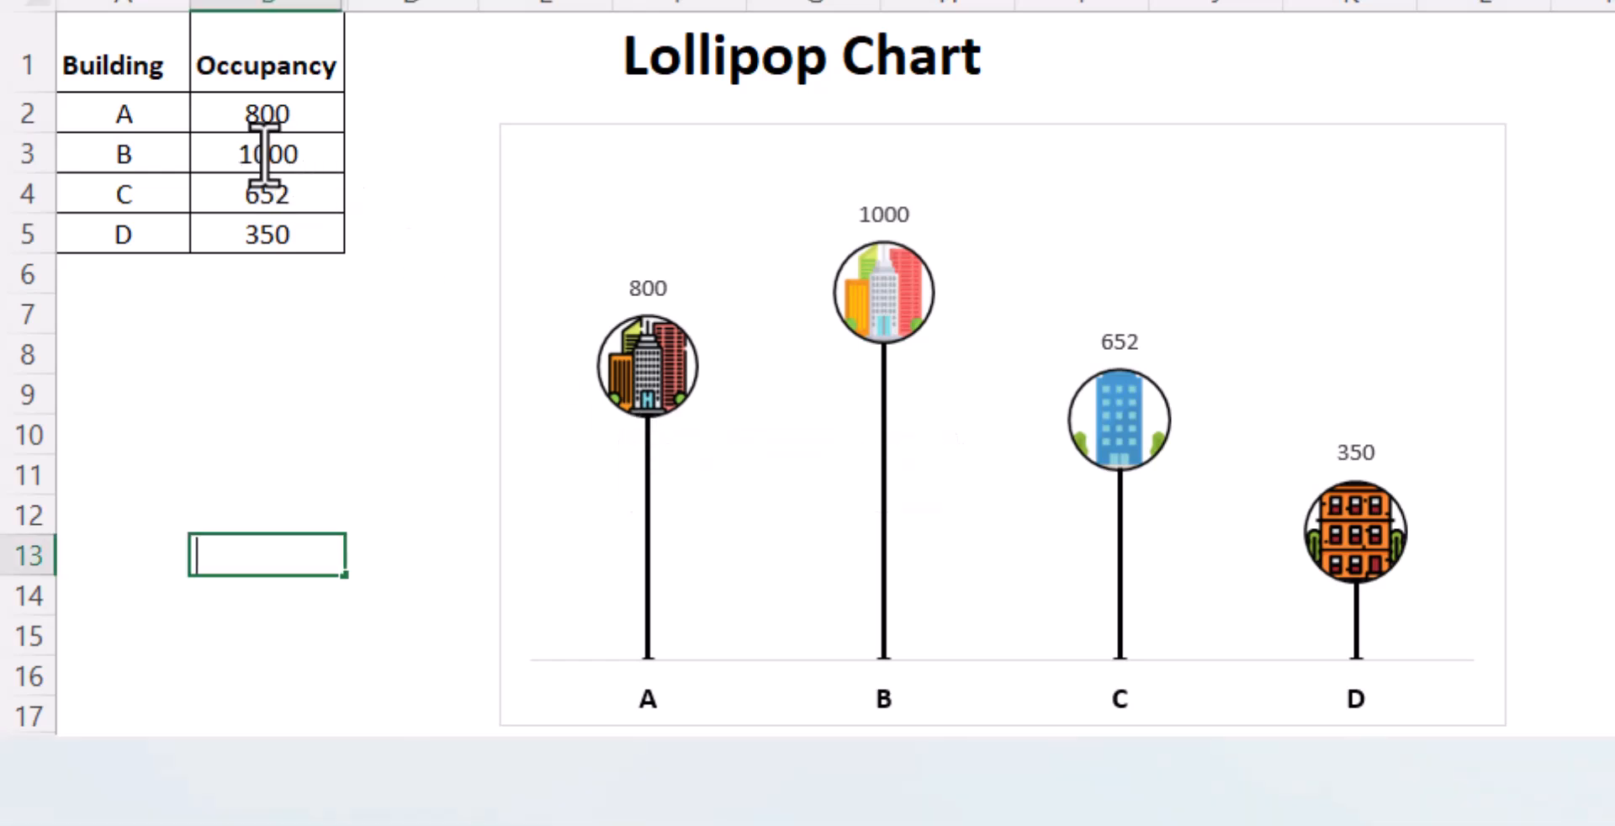
{"action": "left_click", "coordinate": [264, 153]}
{"action": "key", "text": "Delete"}
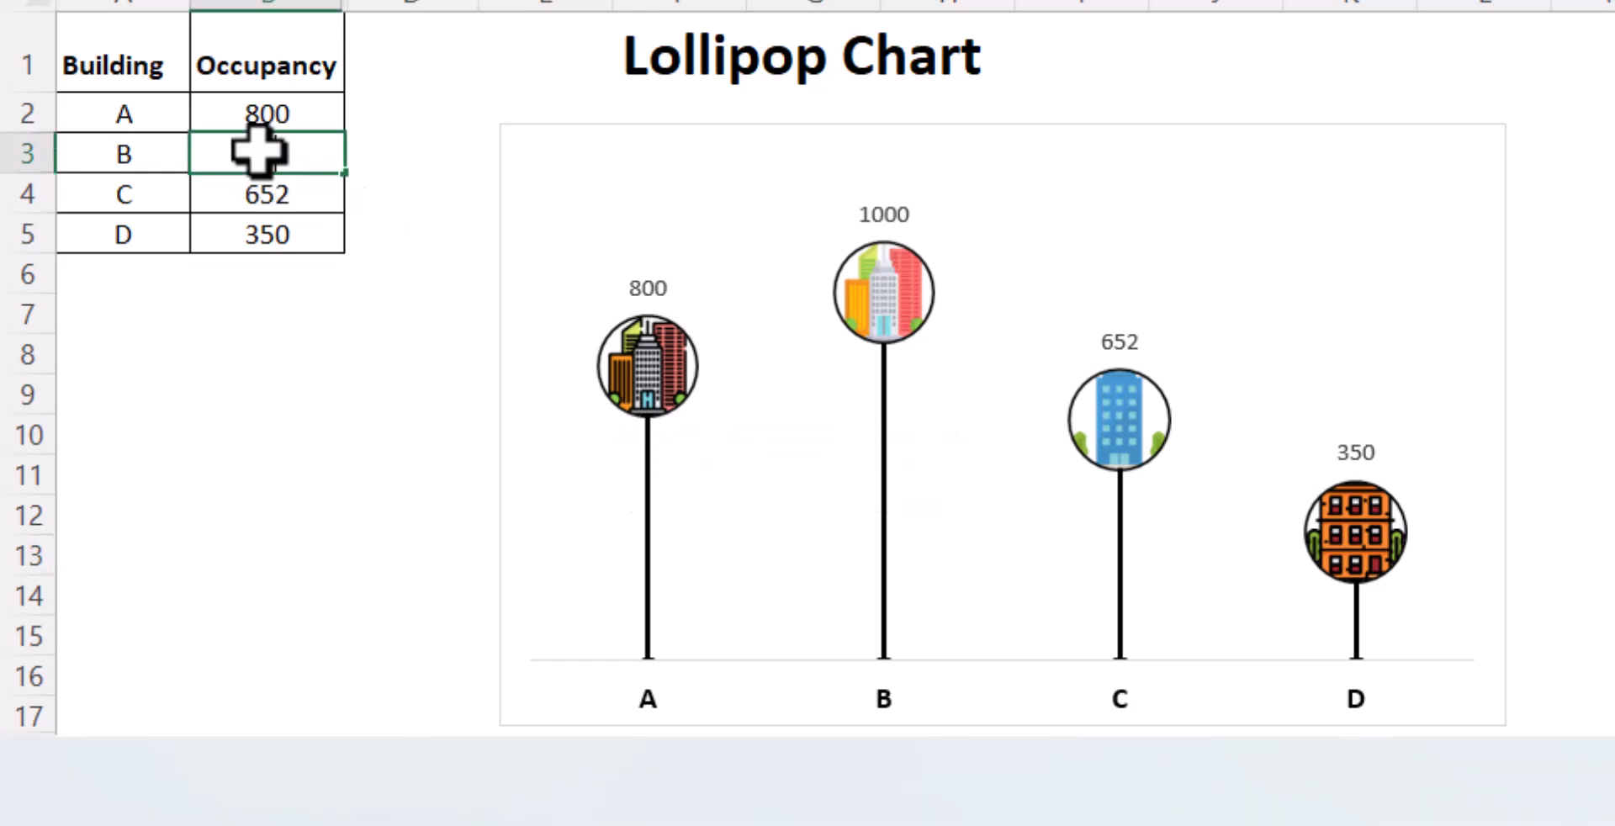
{"action": "type", "text": "650"}
{"action": "key", "text": "Return"}
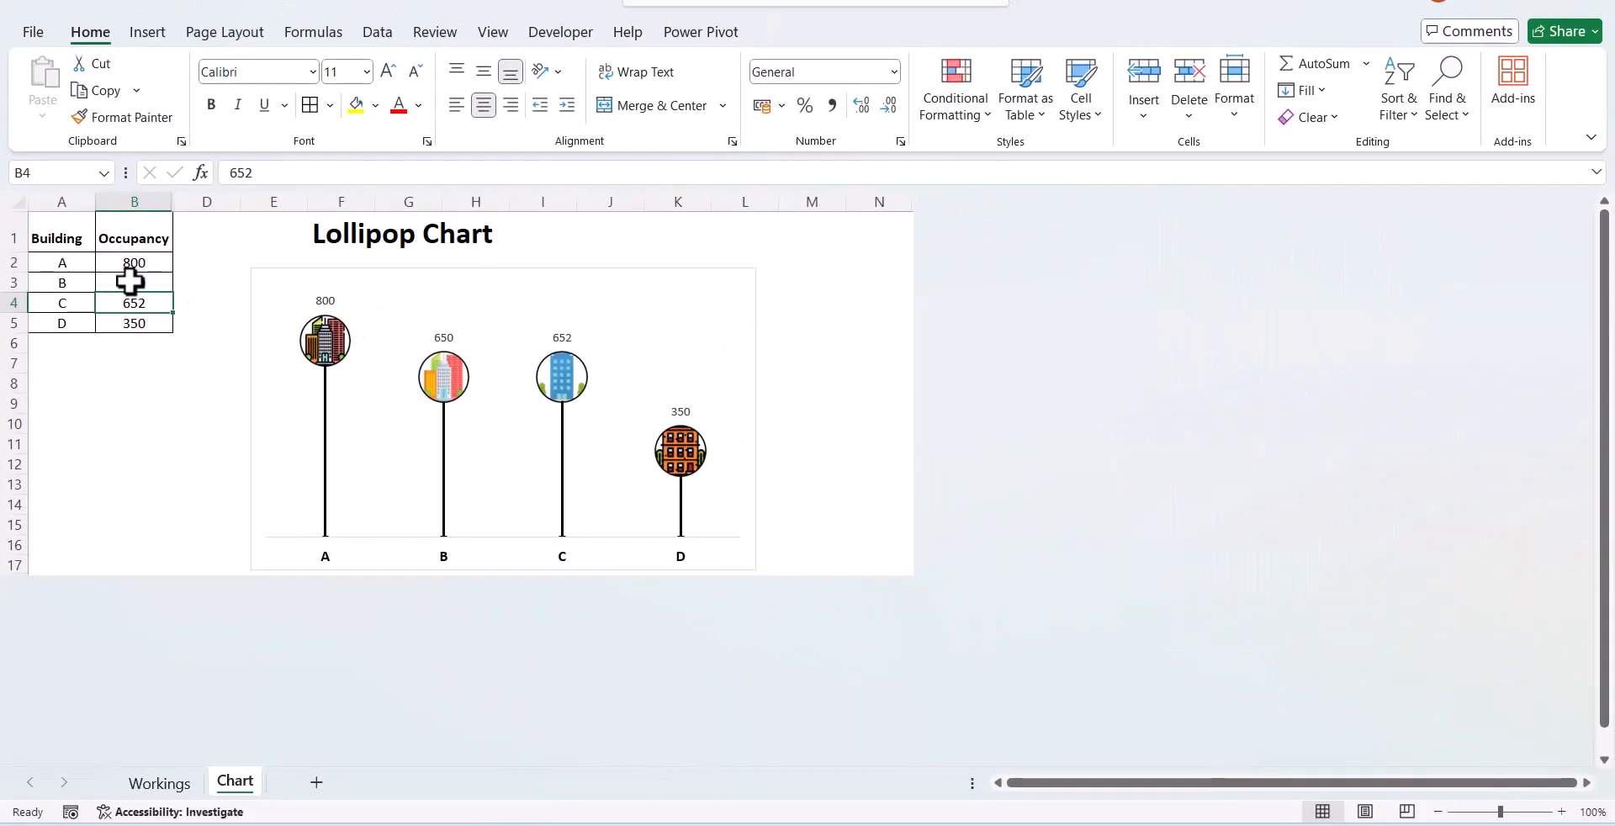
Step: On the Workings sheet, add the column heading "Circle" in cell C1
{"action": "key", "text": "ctrl+Page_Up"}
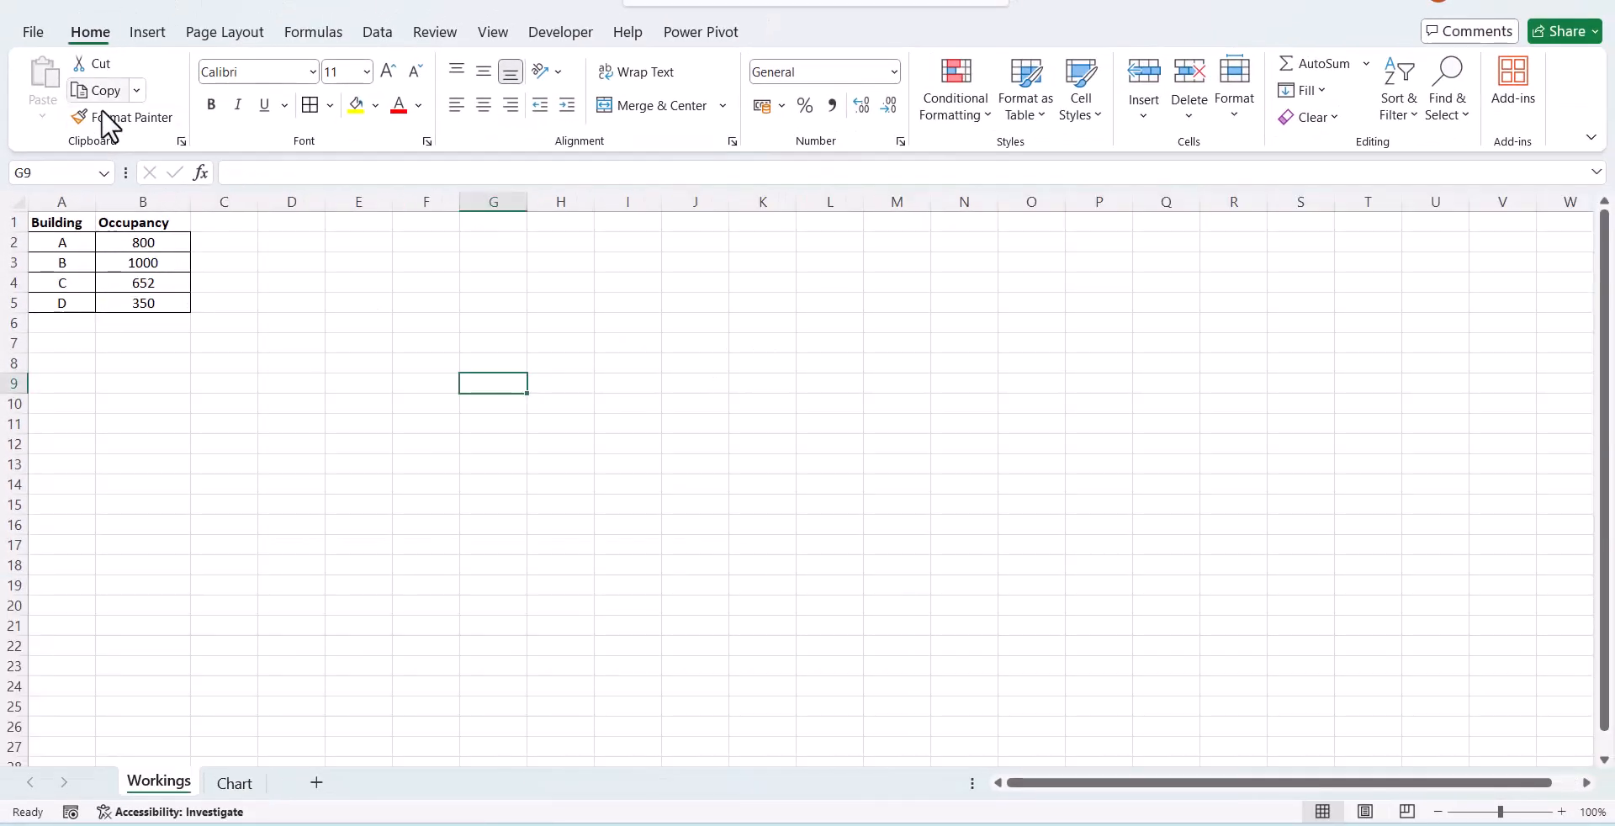
{"action": "left_click", "coordinate": [224, 226]}
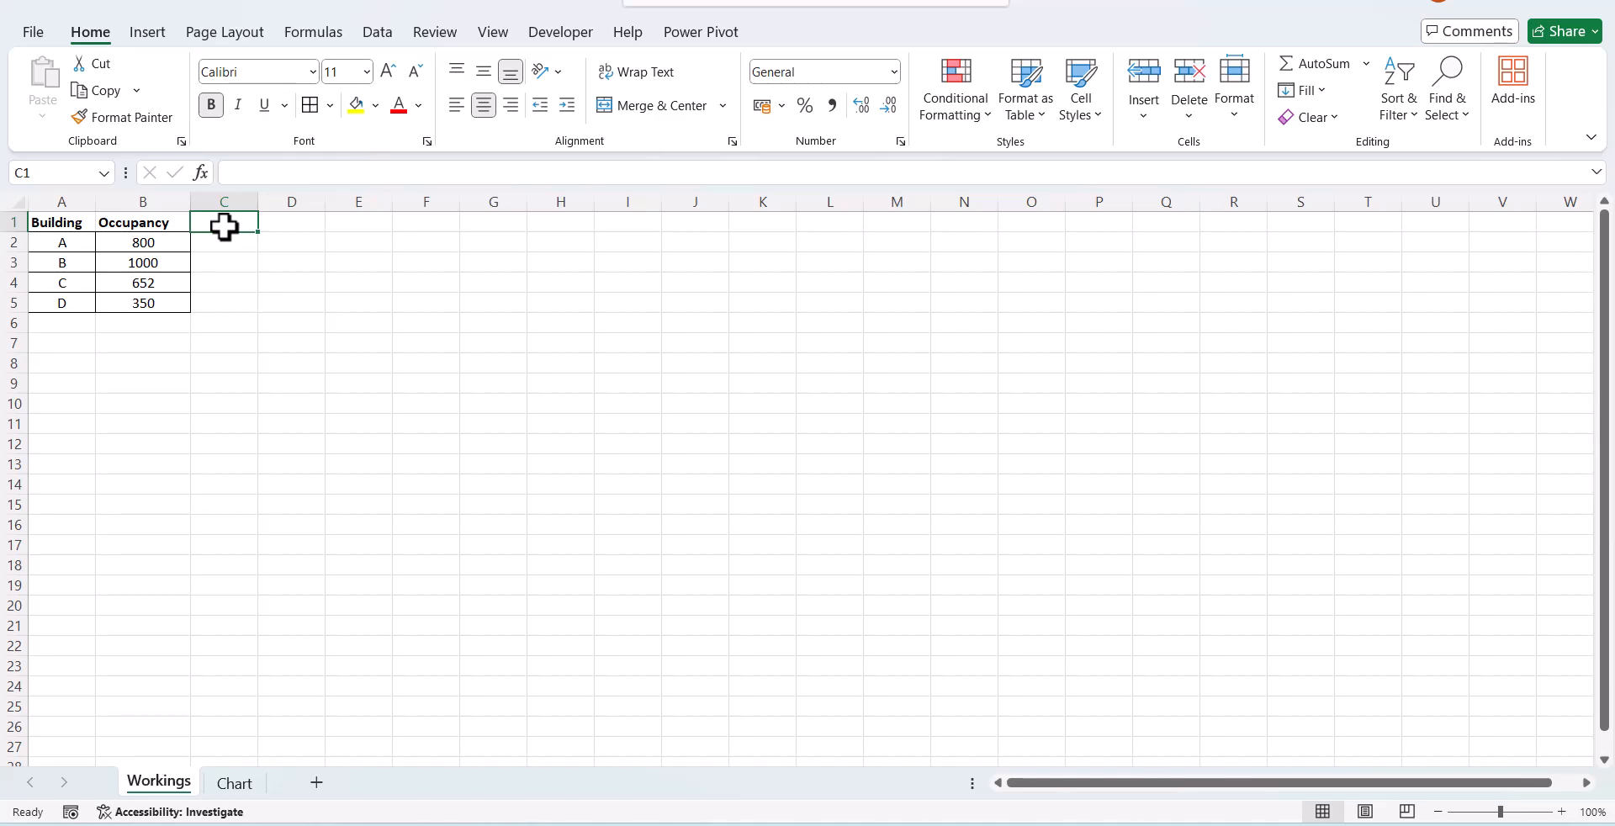
{"action": "type", "text": "Circ"}
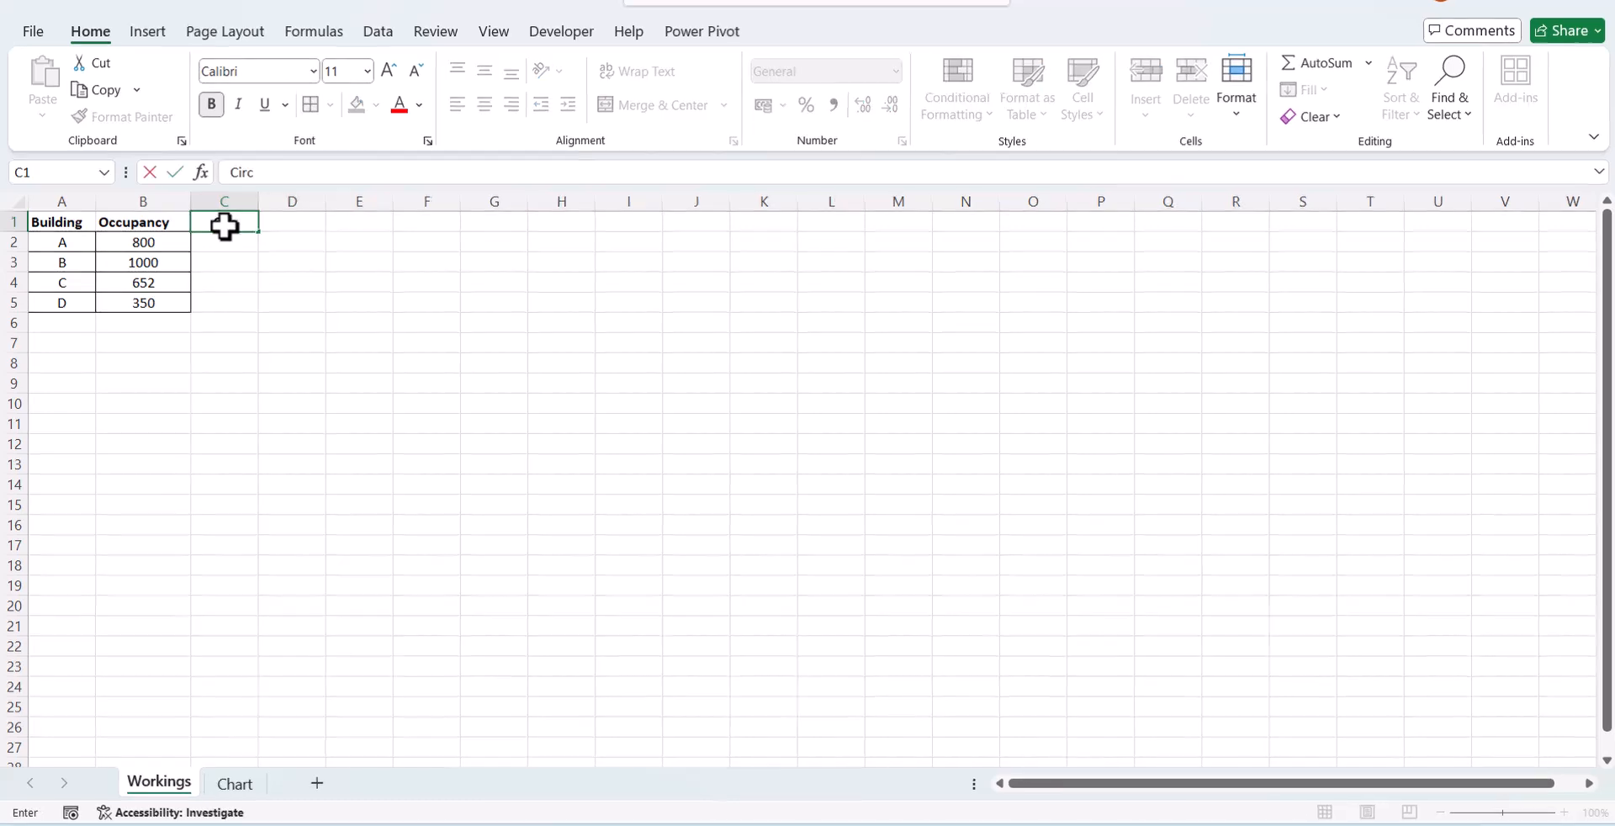
{"action": "type", "text": "le"}
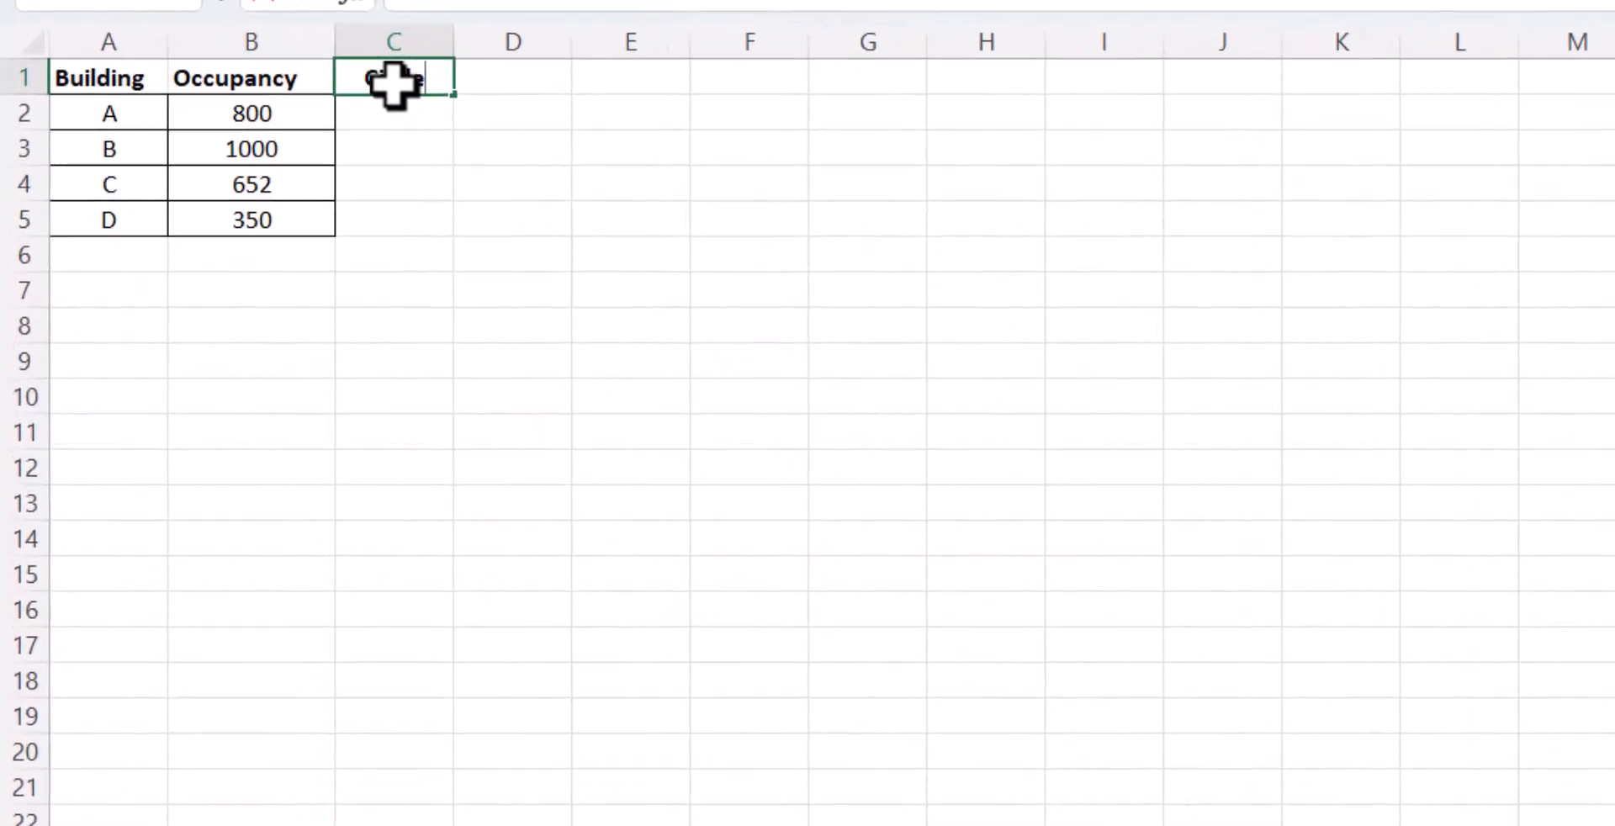
Step: Enter the formula =B2 in cell C2 and fill it down to C5
{"action": "left_click", "coordinate": [395, 119]}
{"action": "type", "text": "="}
{"action": "left_click", "coordinate": [294, 117]}
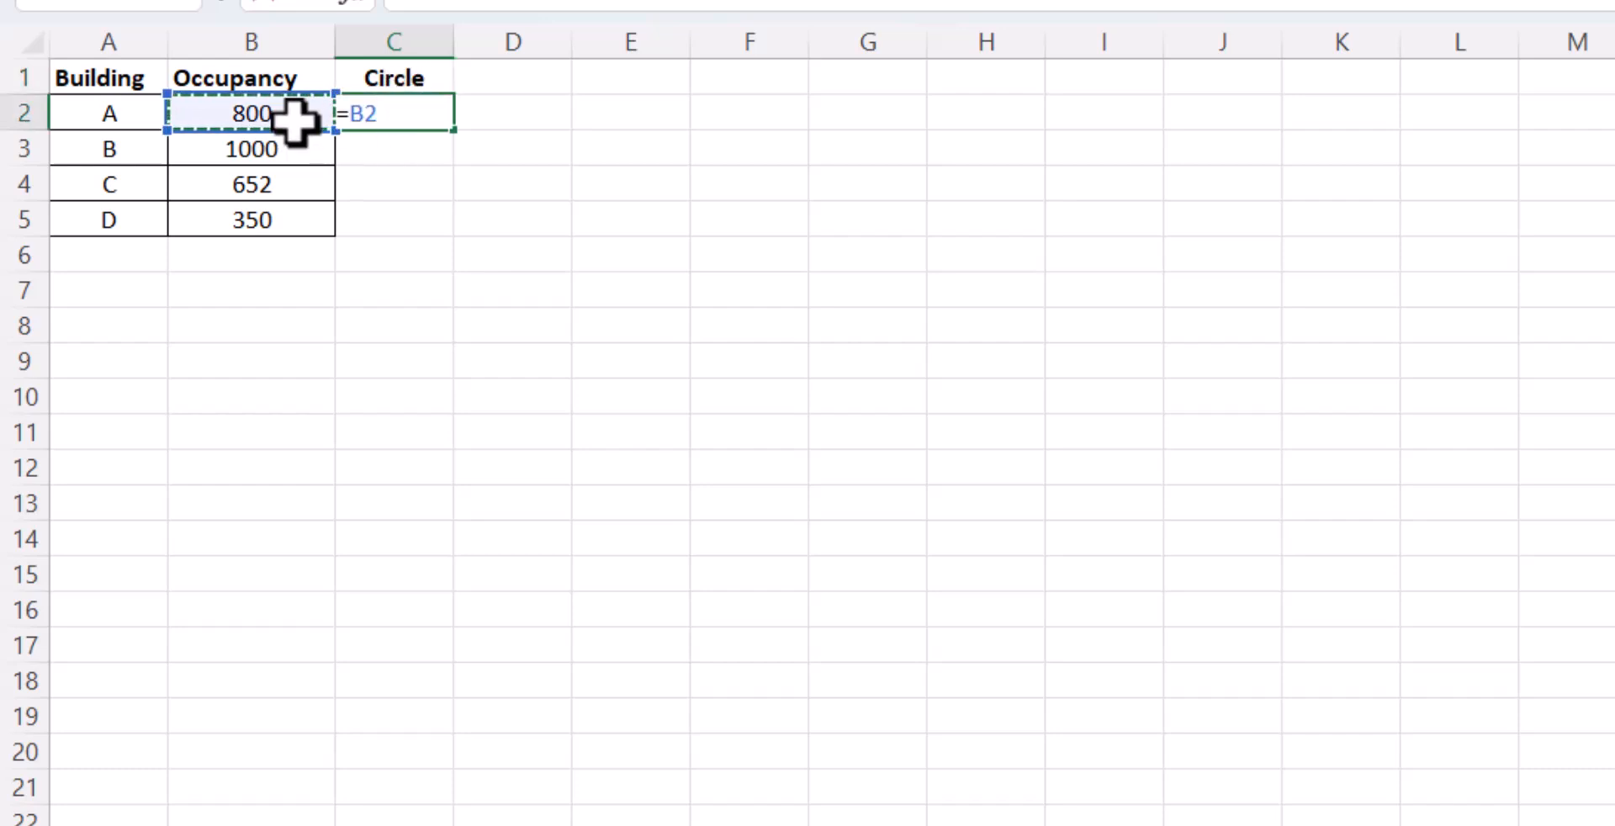
{"action": "key", "text": "Return"}
{"action": "left_click", "coordinate": [396, 115]}
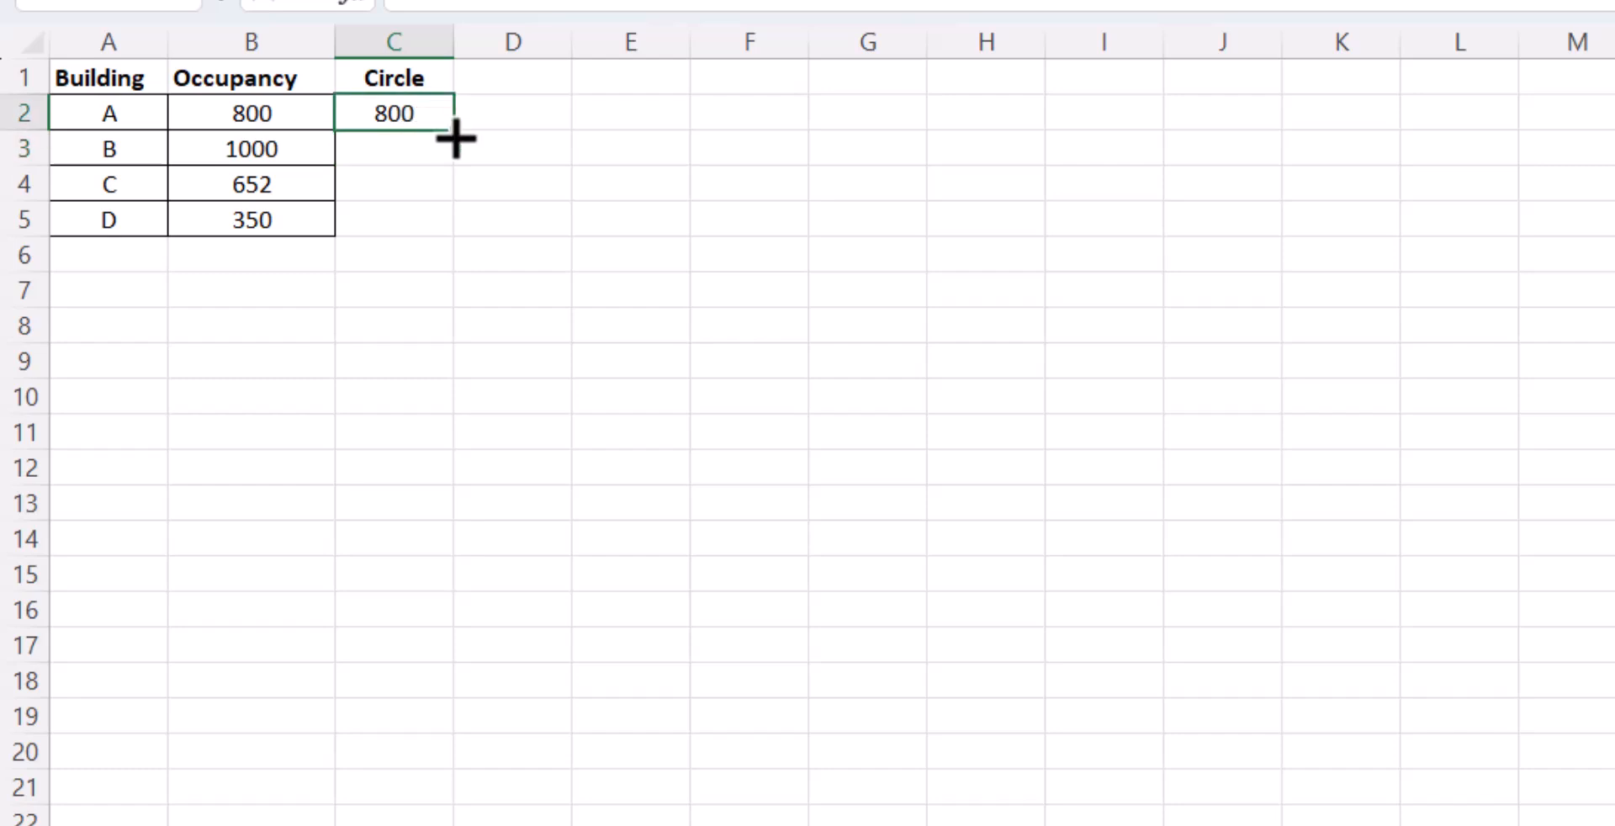
{"action": "left_click_drag", "start_coordinate": [455, 140], "coordinate": [454, 236]}
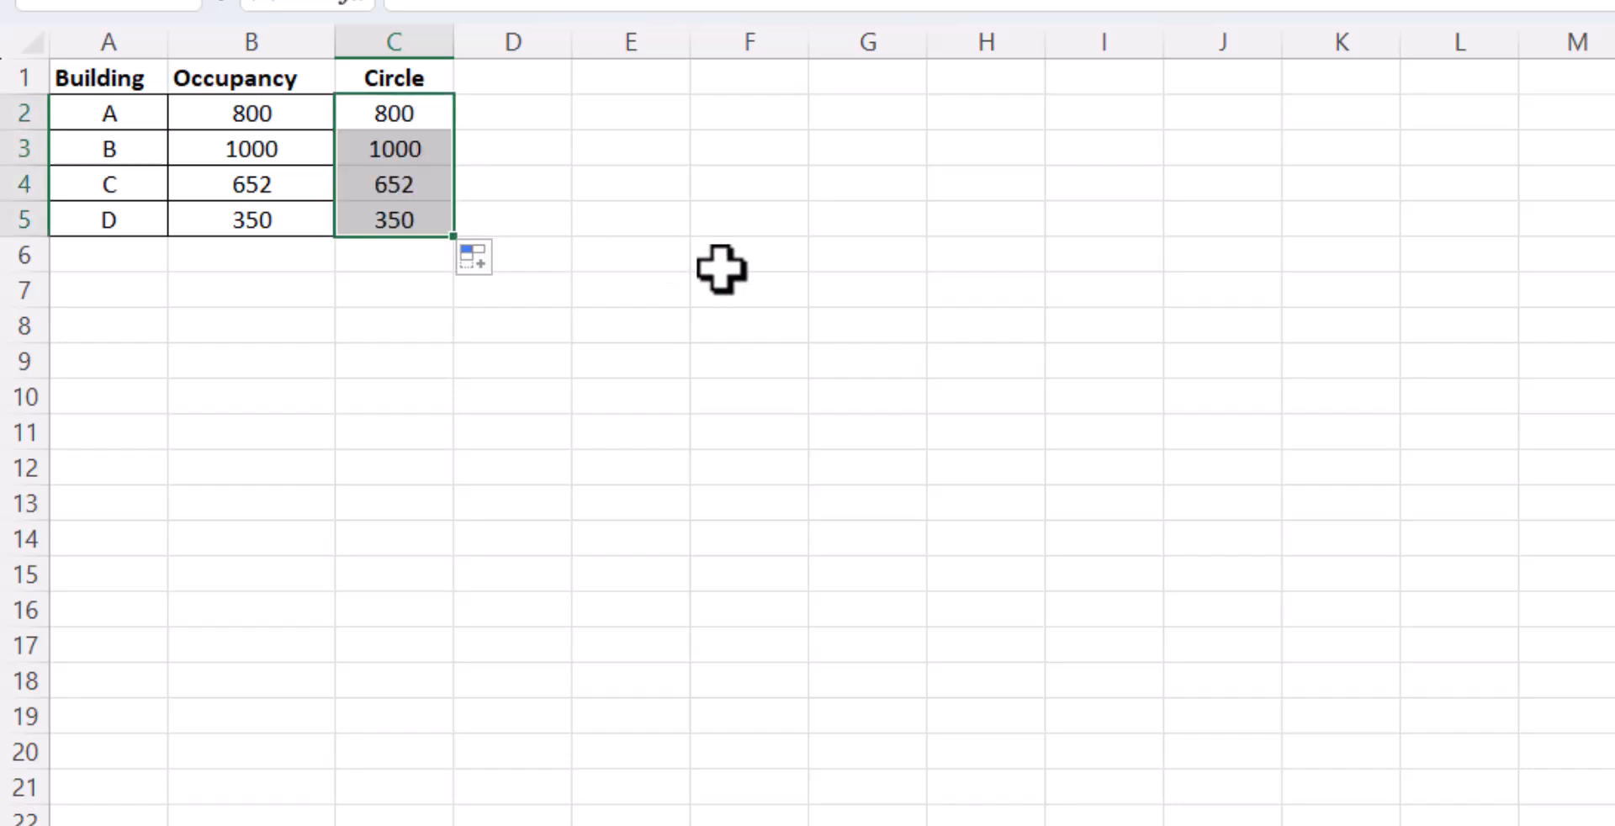
{"action": "left_click", "coordinate": [720, 263]}
Step: Insert a 2-D clustered column chart from the data range A1:C5
{"action": "left_click_drag", "start_coordinate": [126, 74], "coordinate": [384, 221]}
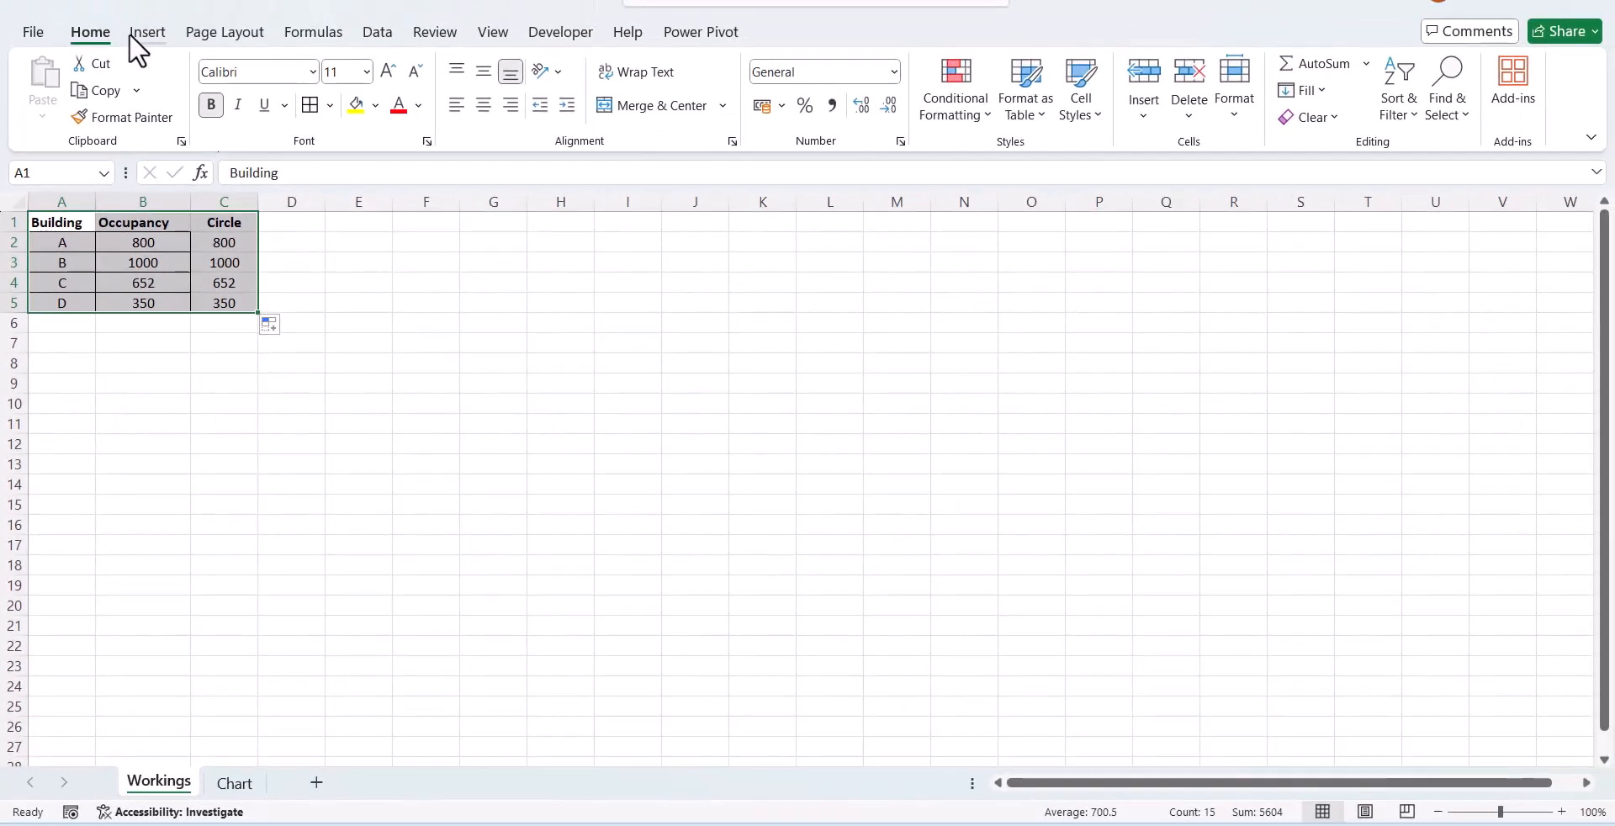
{"action": "left_click", "coordinate": [145, 32]}
{"action": "left_click", "coordinate": [641, 66]}
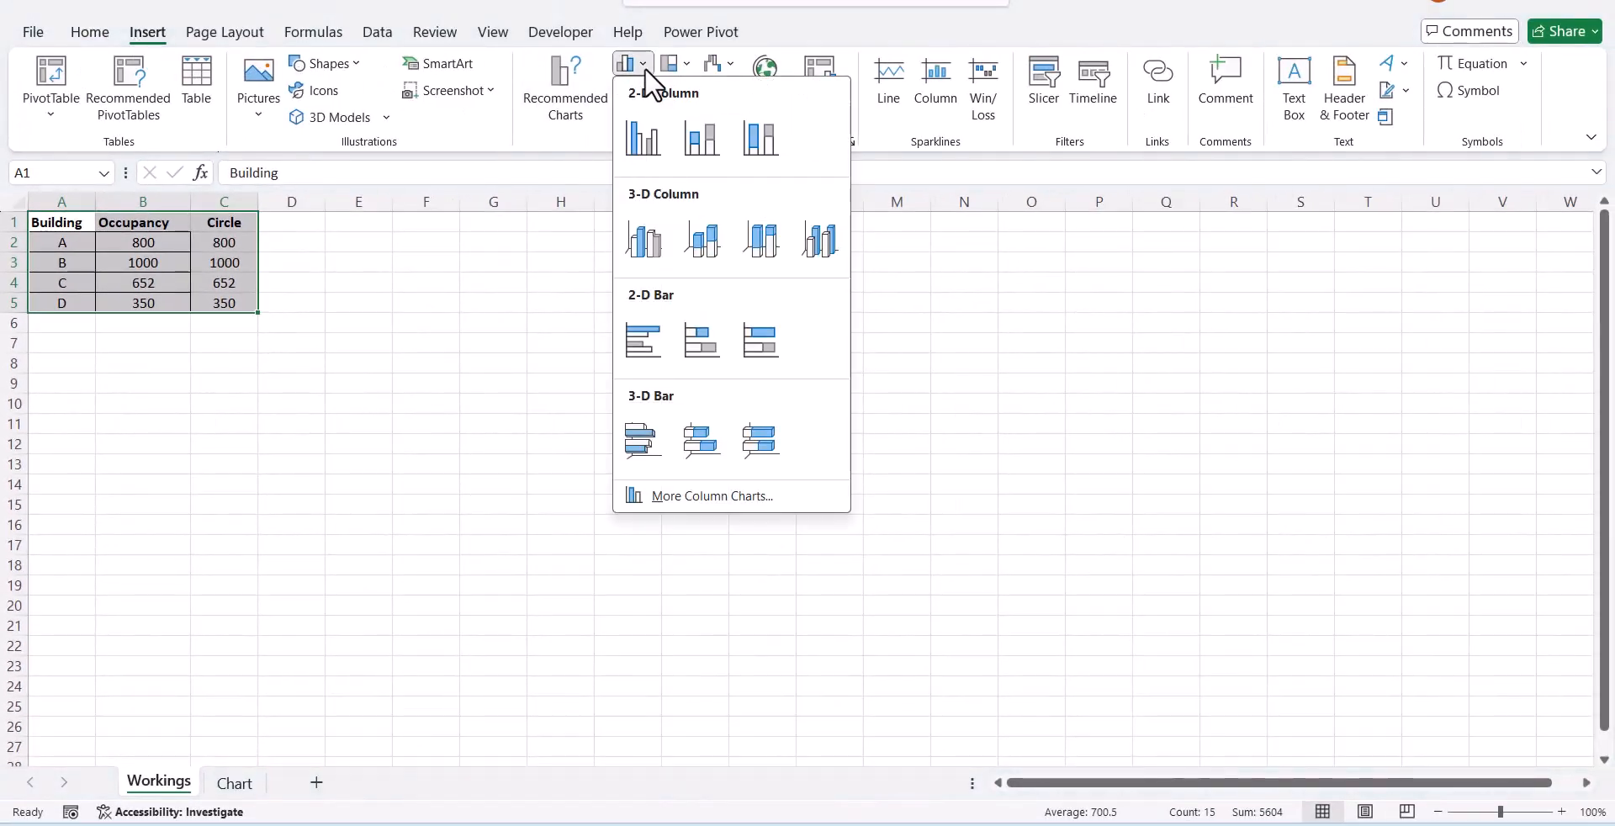
{"action": "left_click", "coordinate": [647, 137]}
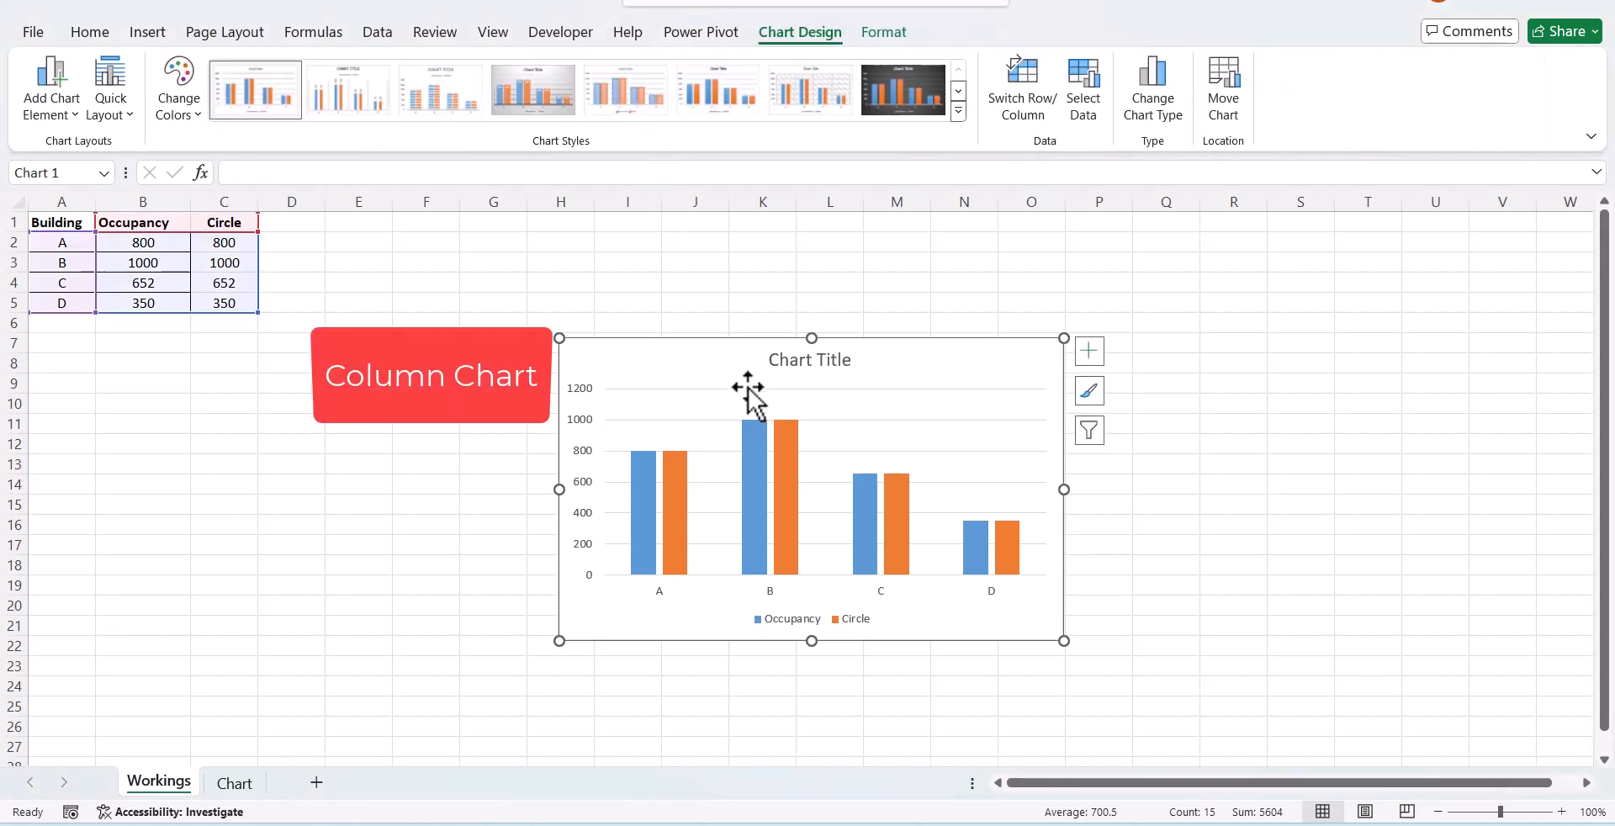
Step: Change the Circle series to a Scatter chart type on the secondary axis, keeping Occupancy as Clustered Column
{"action": "left_click", "coordinate": [785, 491]}
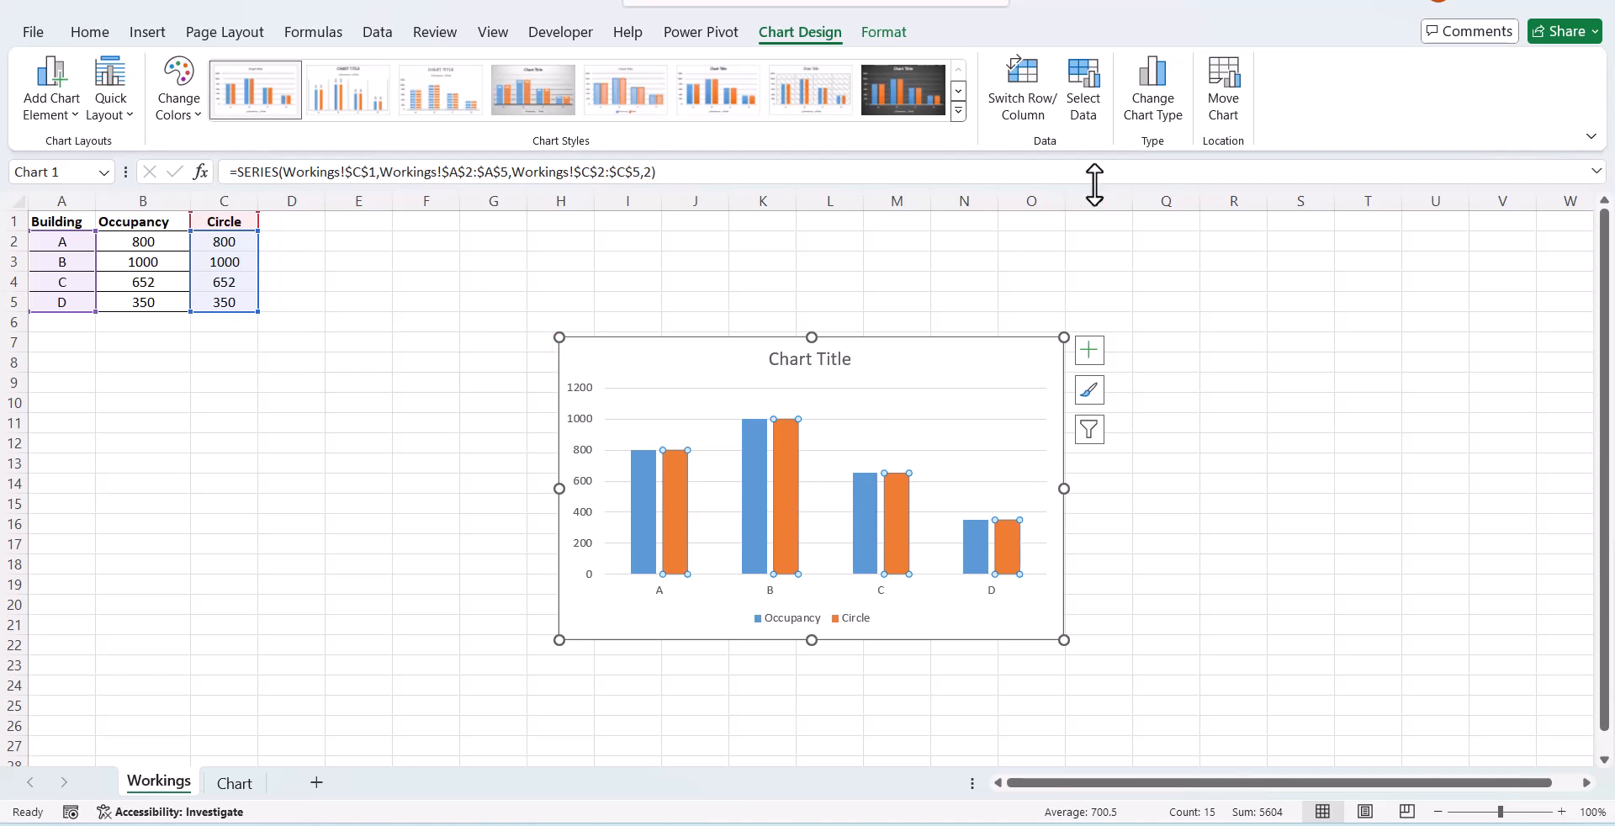
{"action": "left_click", "coordinate": [1163, 97]}
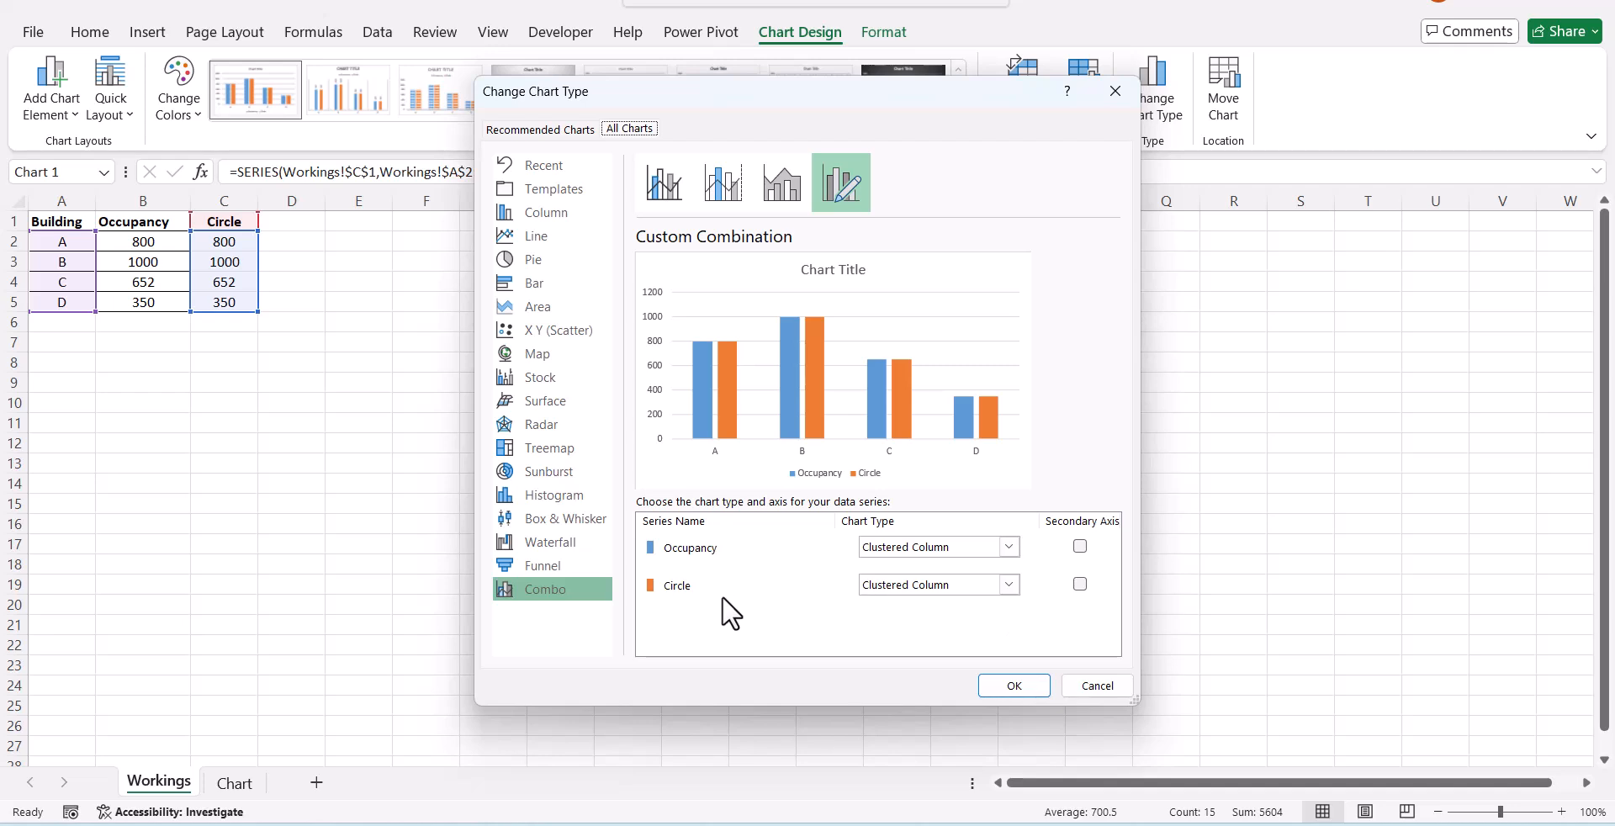
{"action": "left_click", "coordinate": [878, 586]}
{"action": "scroll", "coordinate": [895, 504], "scroll_direction": "down", "scroll_amount": 5}
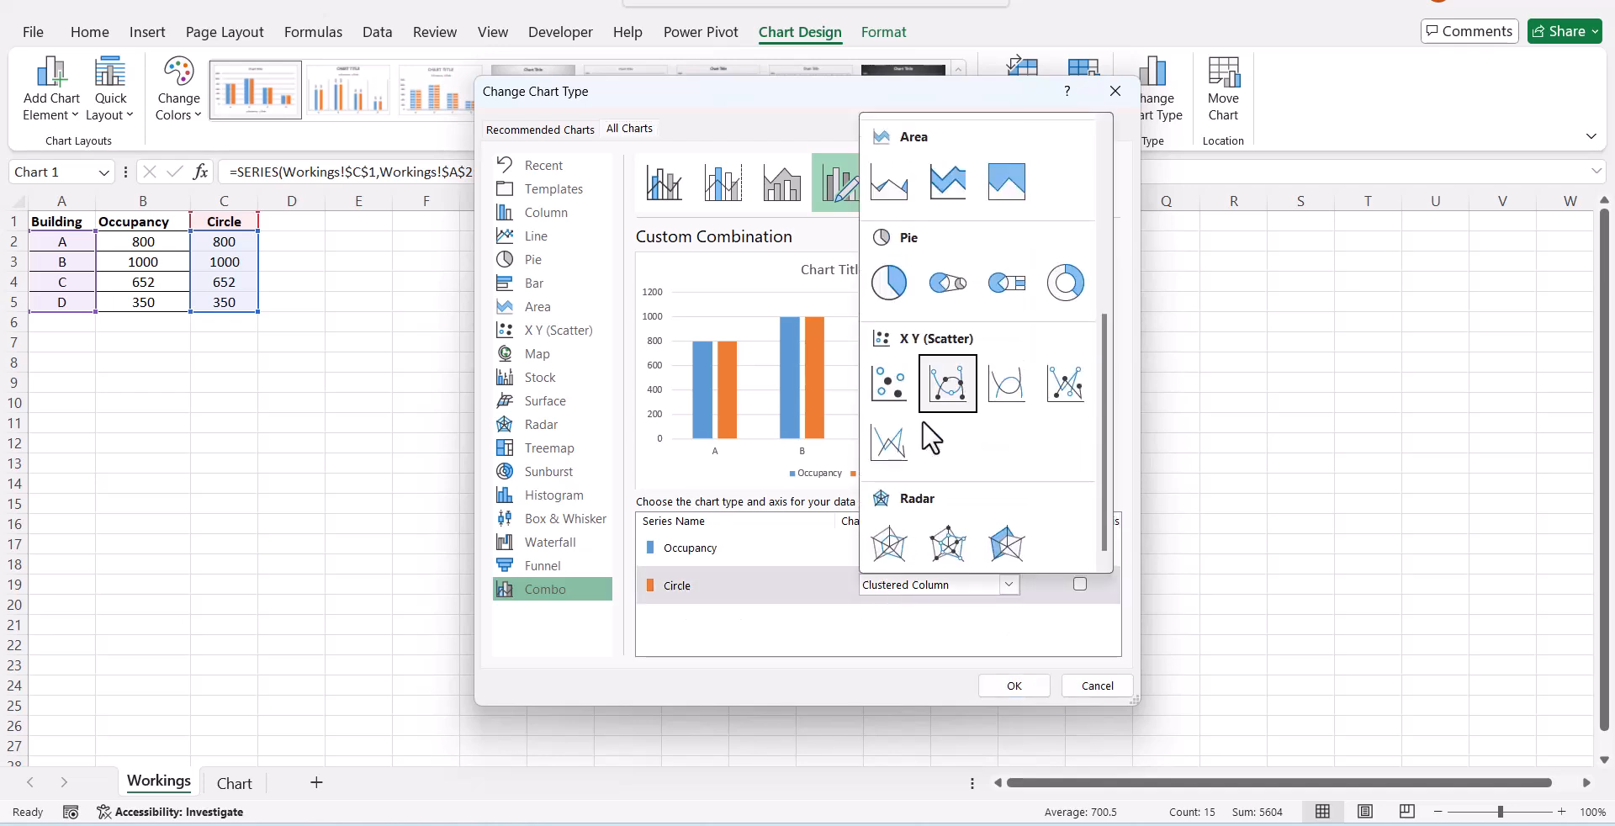
{"action": "left_click", "coordinate": [889, 382]}
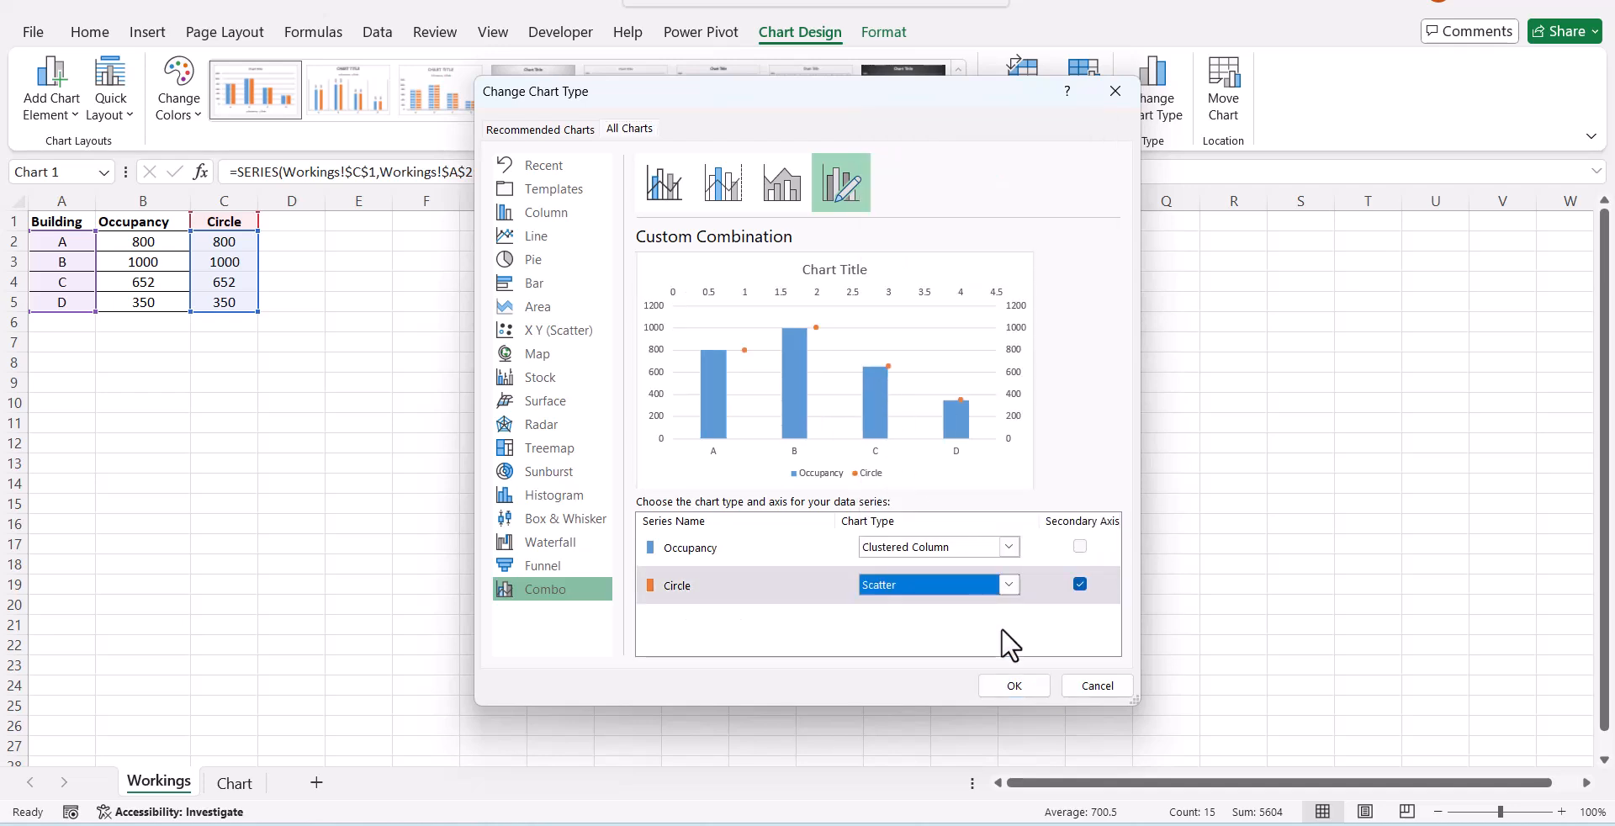
{"action": "left_click", "coordinate": [1009, 683]}
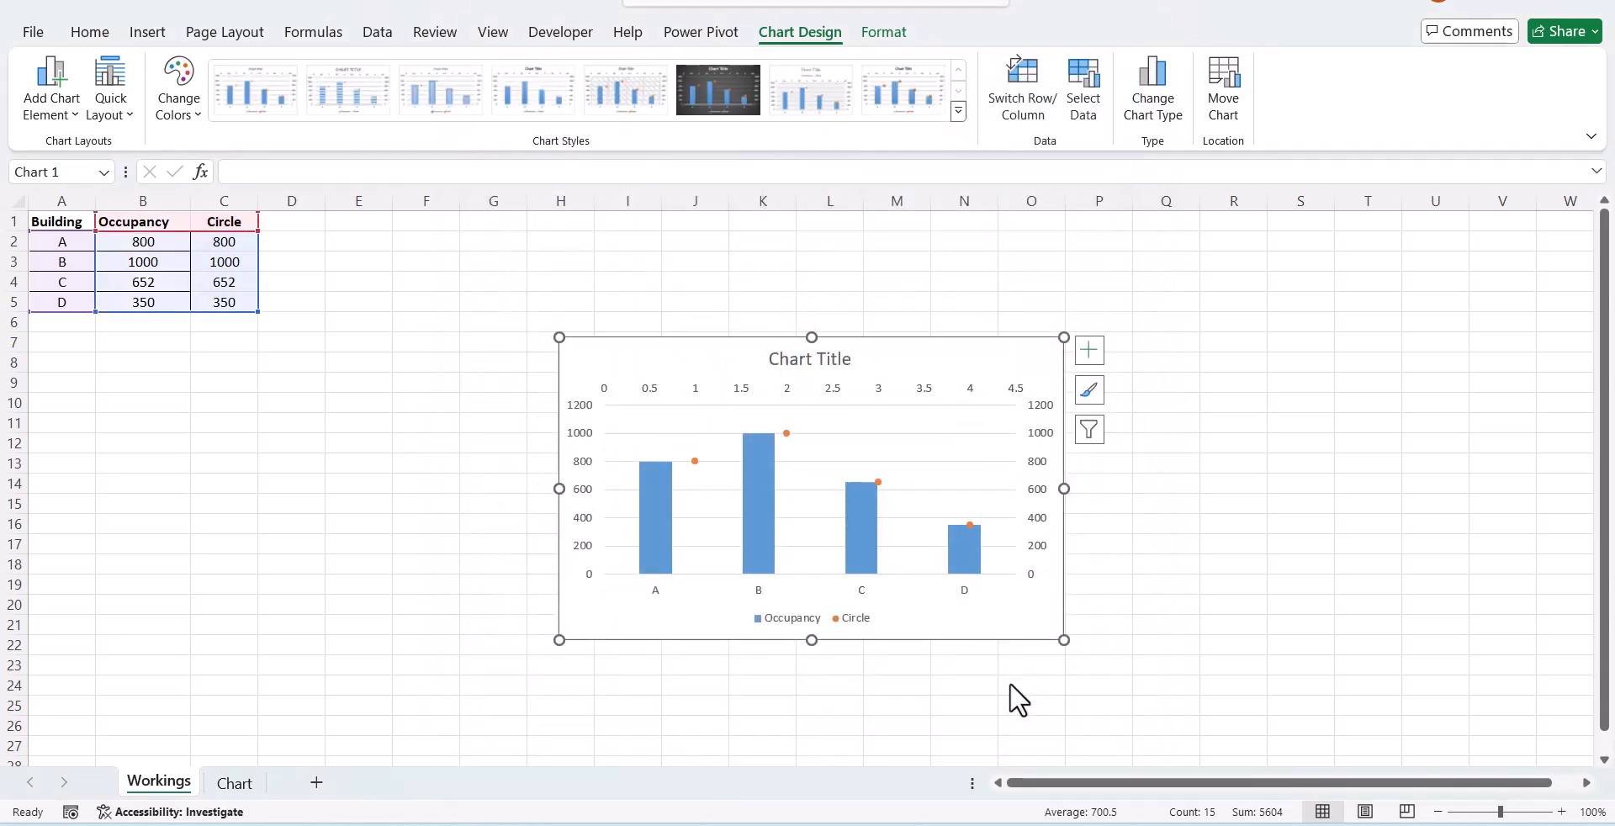
Step: Remove both secondary axes, the gridlines and the title from the combo chart
{"action": "left_click", "coordinate": [826, 388]}
{"action": "key", "text": "Delete"}
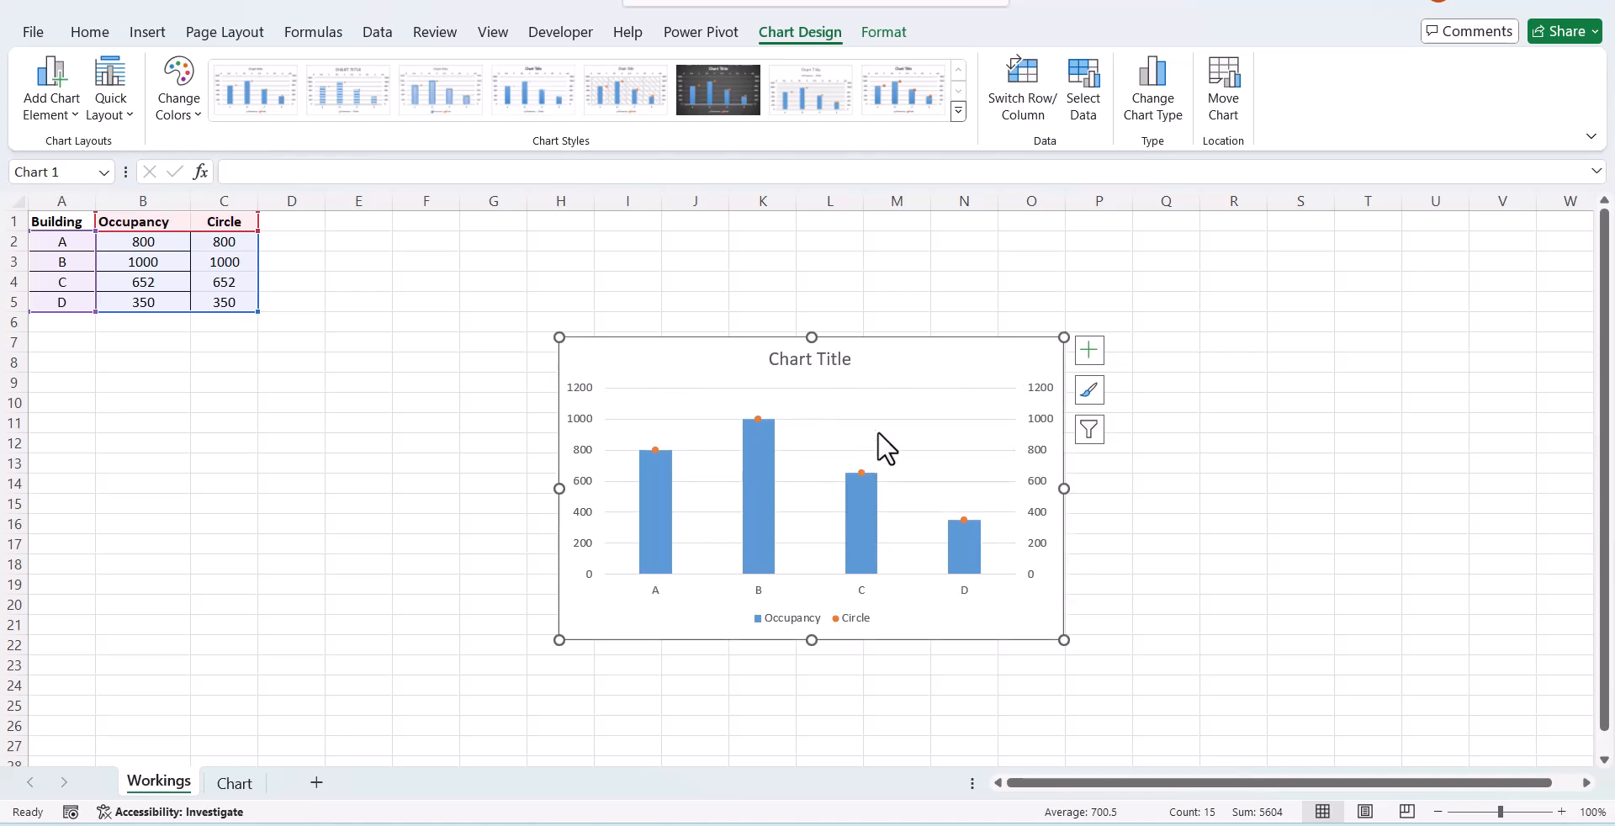
{"action": "left_click", "coordinate": [1033, 453]}
{"action": "key", "text": "Delete"}
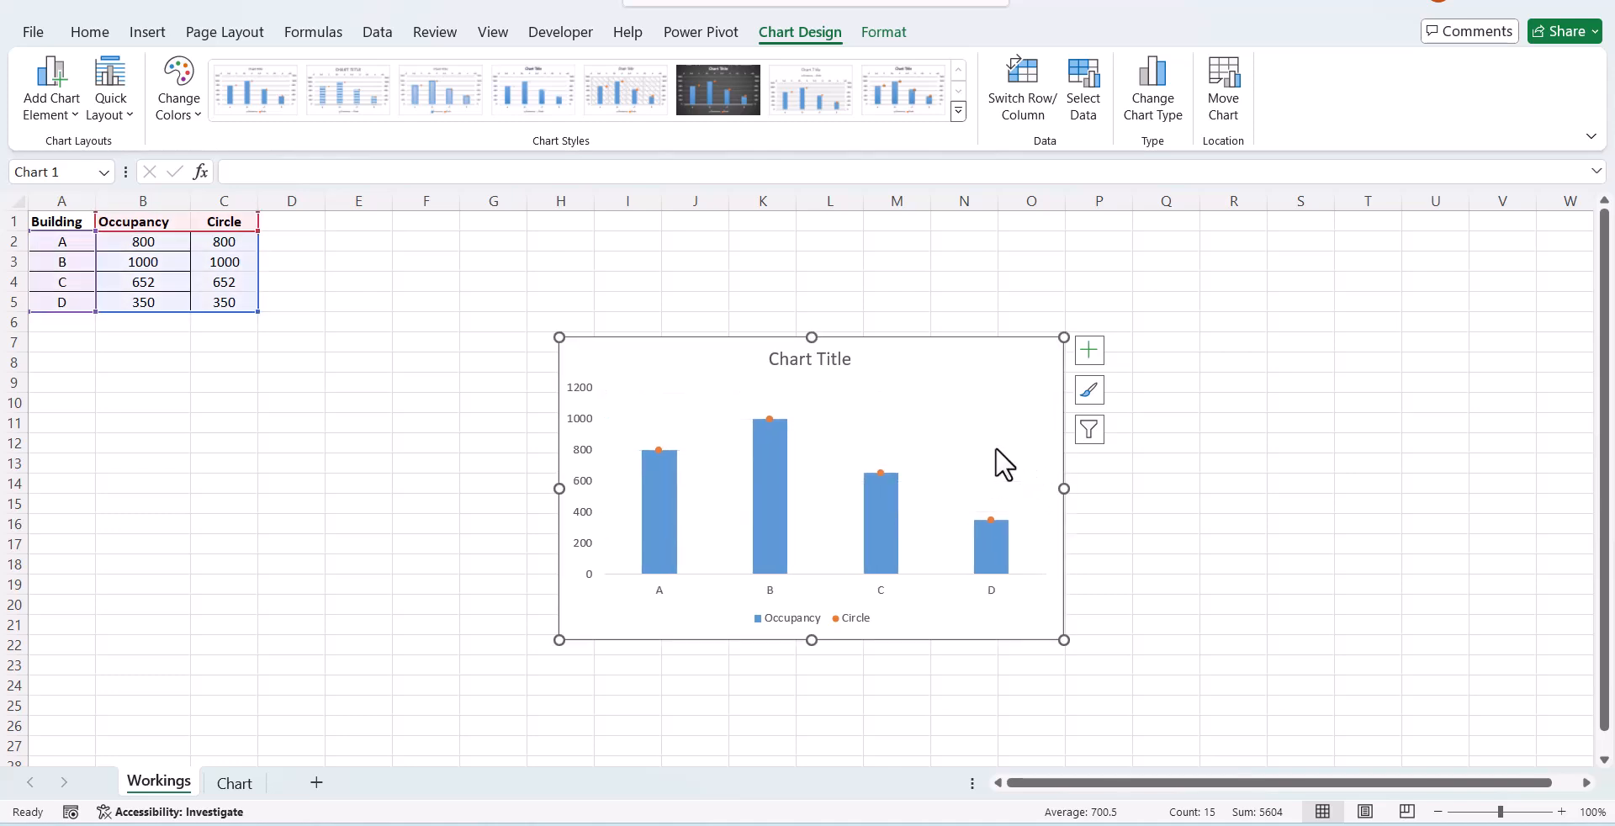
{"action": "left_click", "coordinate": [803, 364]}
{"action": "key", "text": "Delete"}
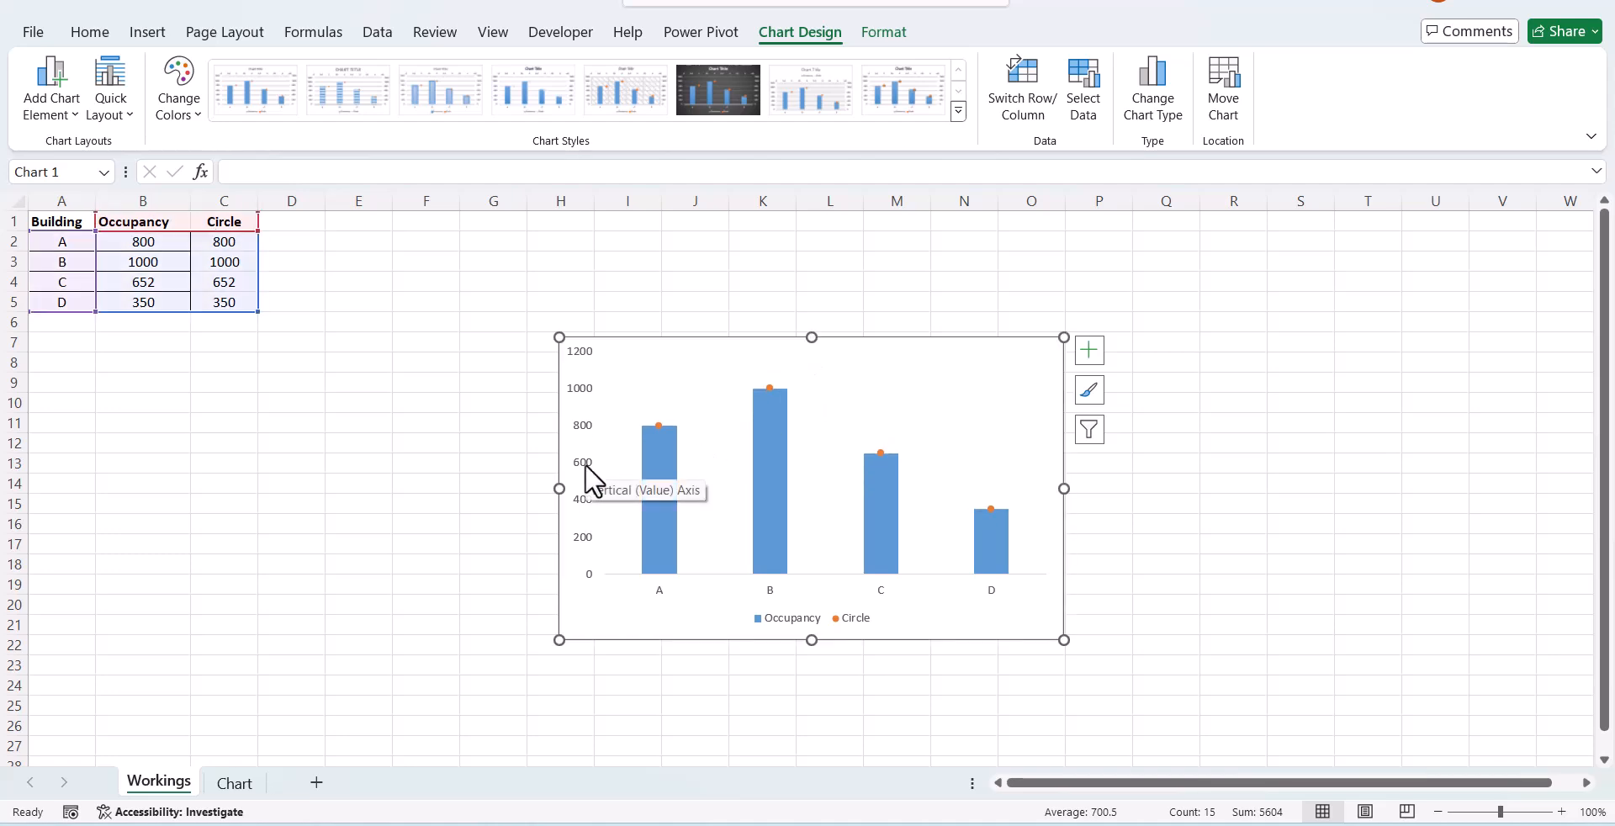
Step: Add error bars to the Occupancy column series
{"action": "left_click", "coordinate": [653, 506]}
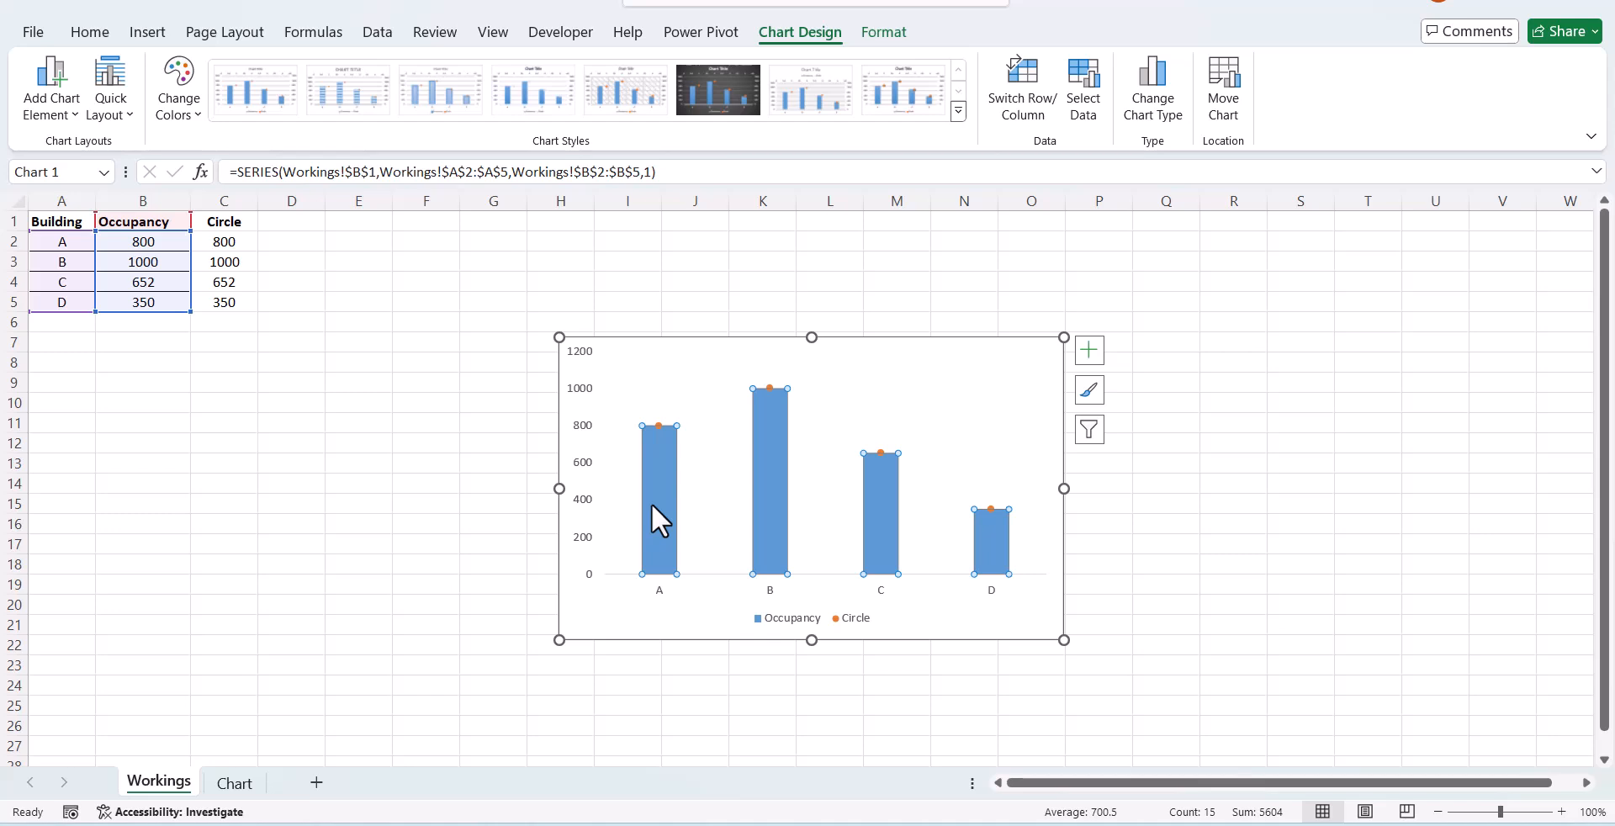
{"action": "left_click", "coordinate": [1088, 350]}
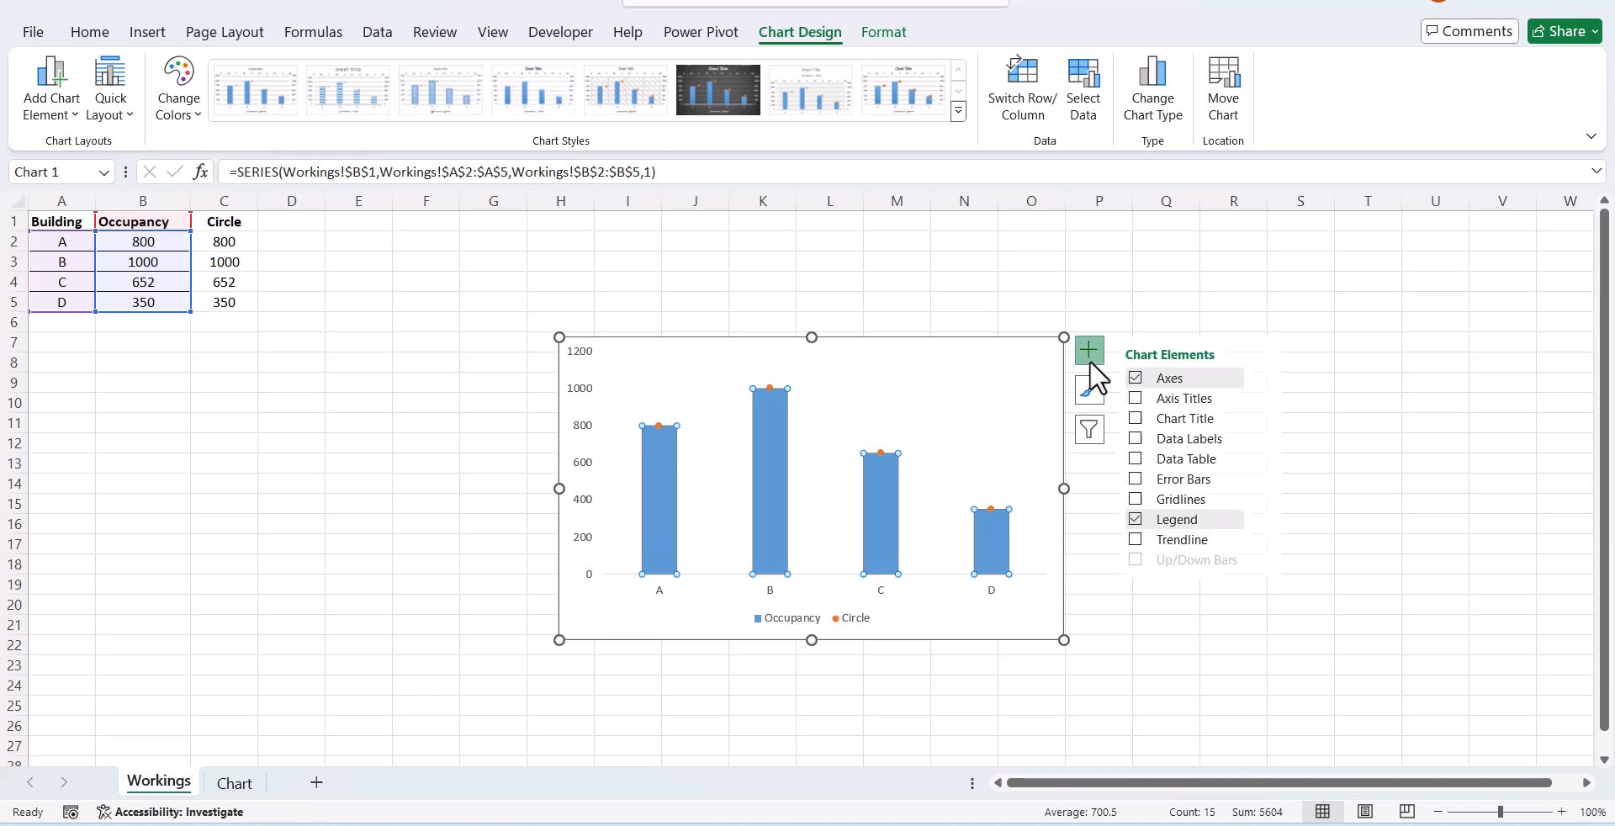
{"action": "left_click", "coordinate": [1135, 479]}
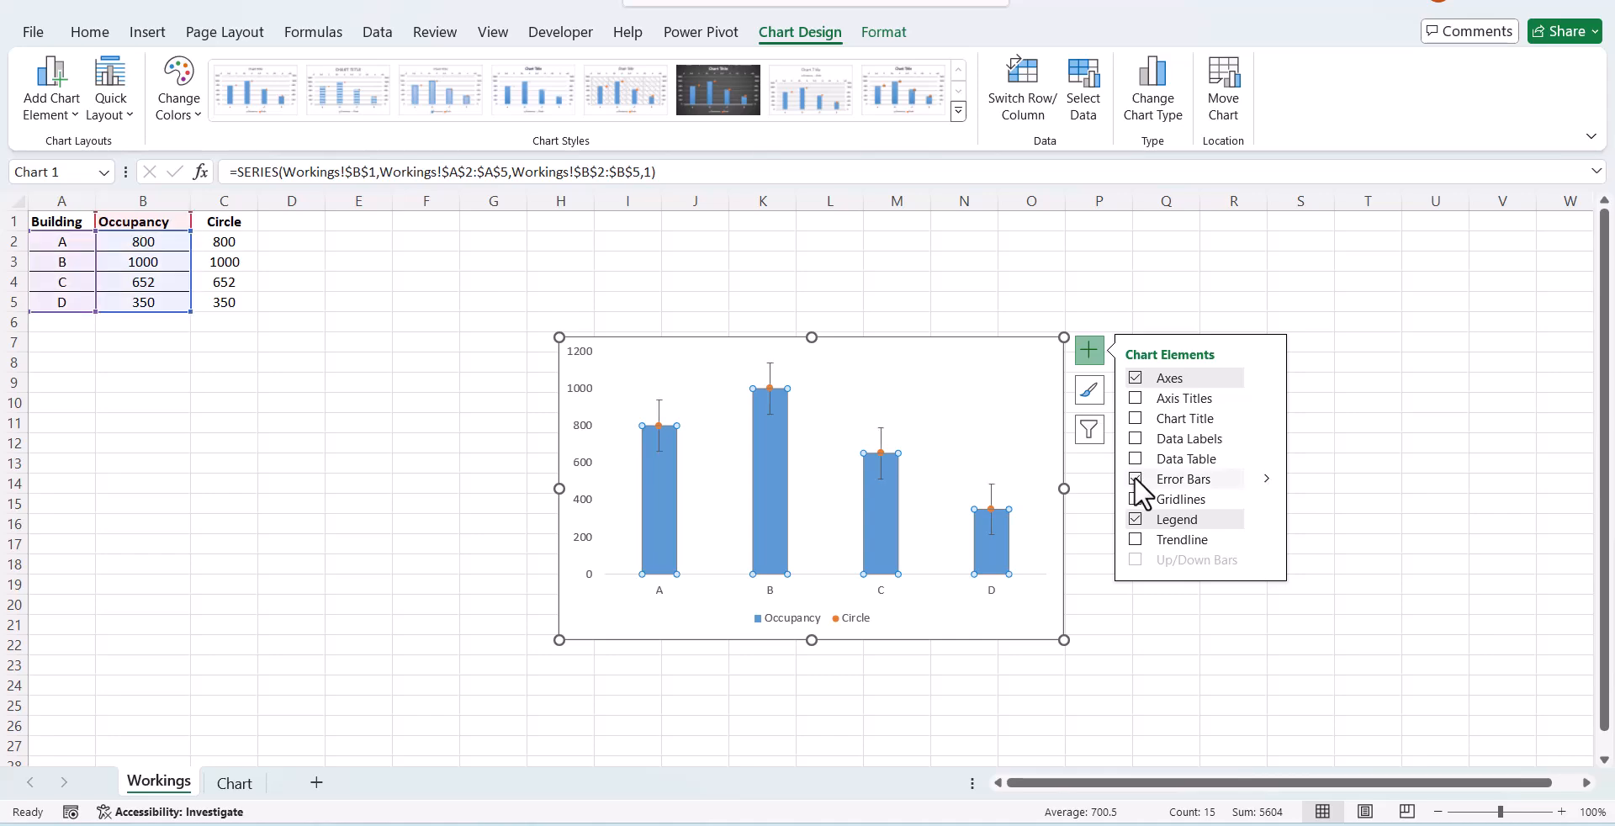
{"action": "left_click", "coordinate": [1250, 686]}
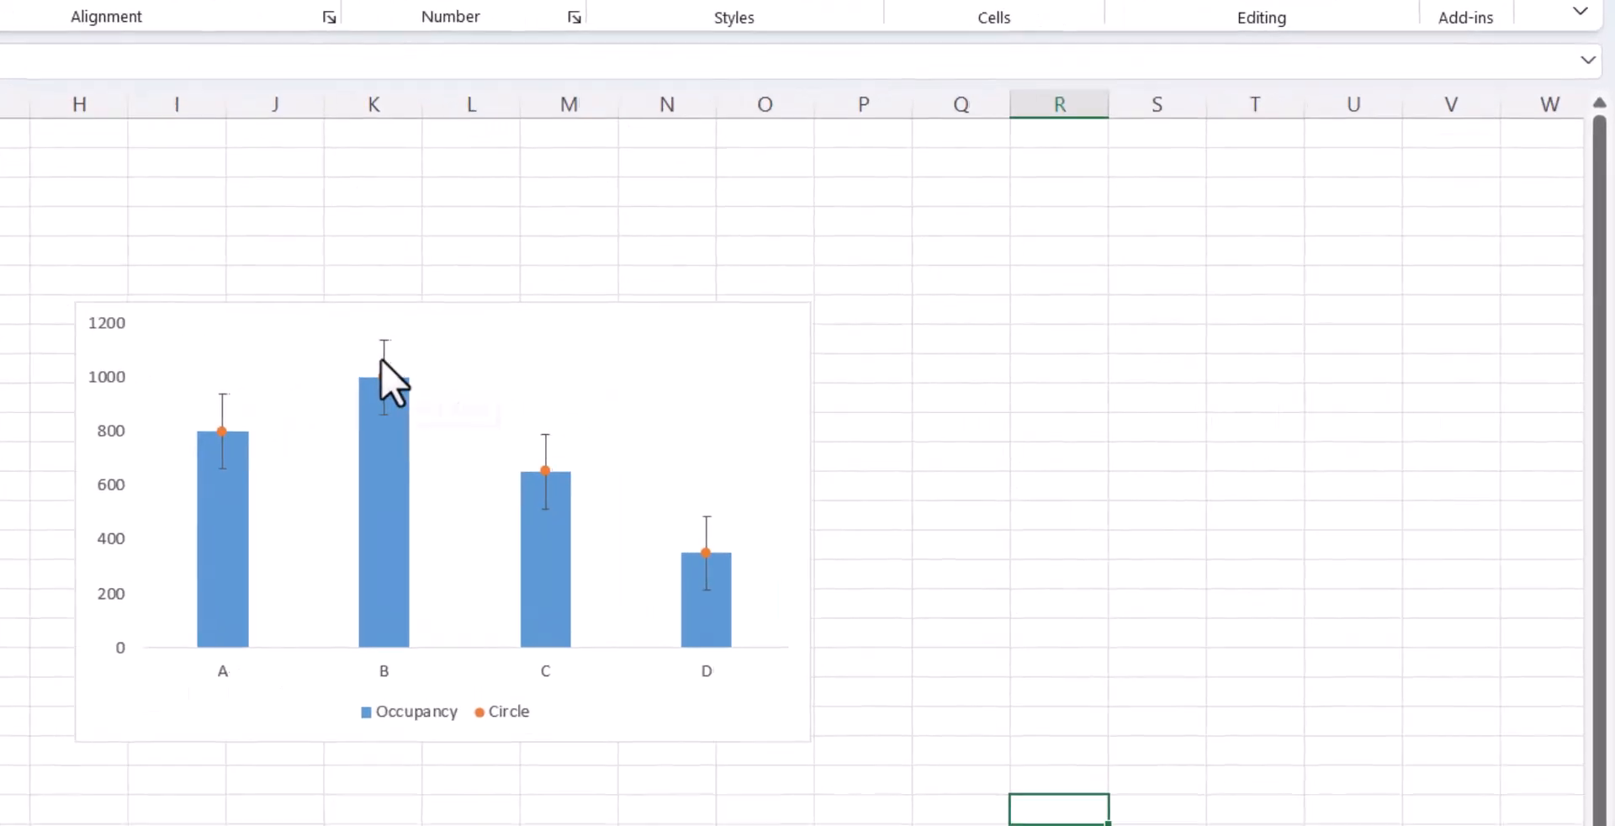
Step: Set the Occupancy error bars to the Minus direction with an error amount of 100 percent
{"action": "left_click", "coordinate": [380, 360]}
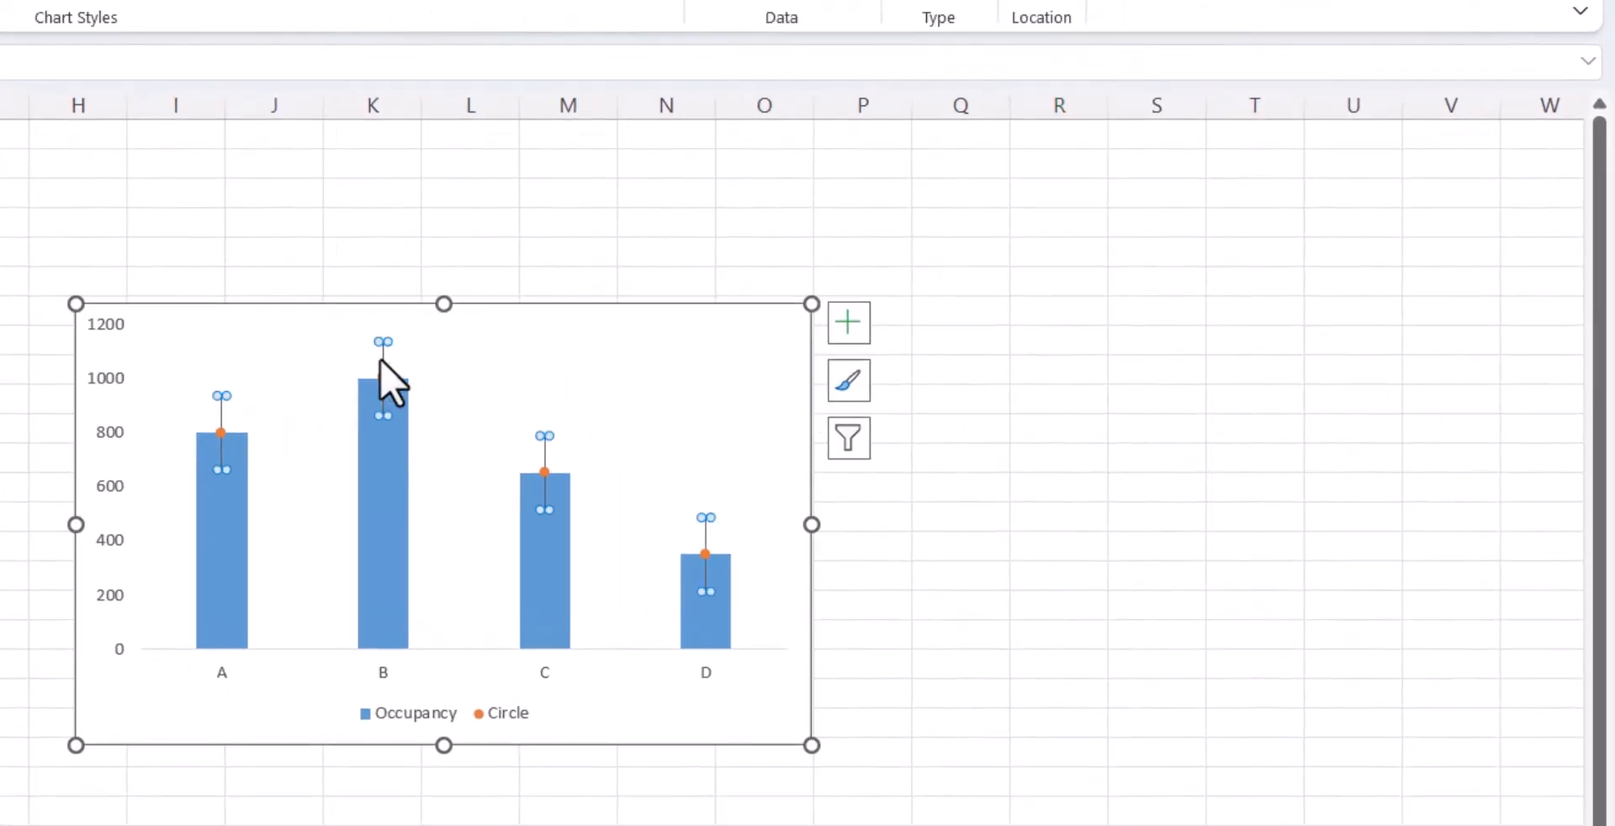
{"action": "right_click", "coordinate": [380, 360]}
{"action": "left_click", "coordinate": [479, 602]}
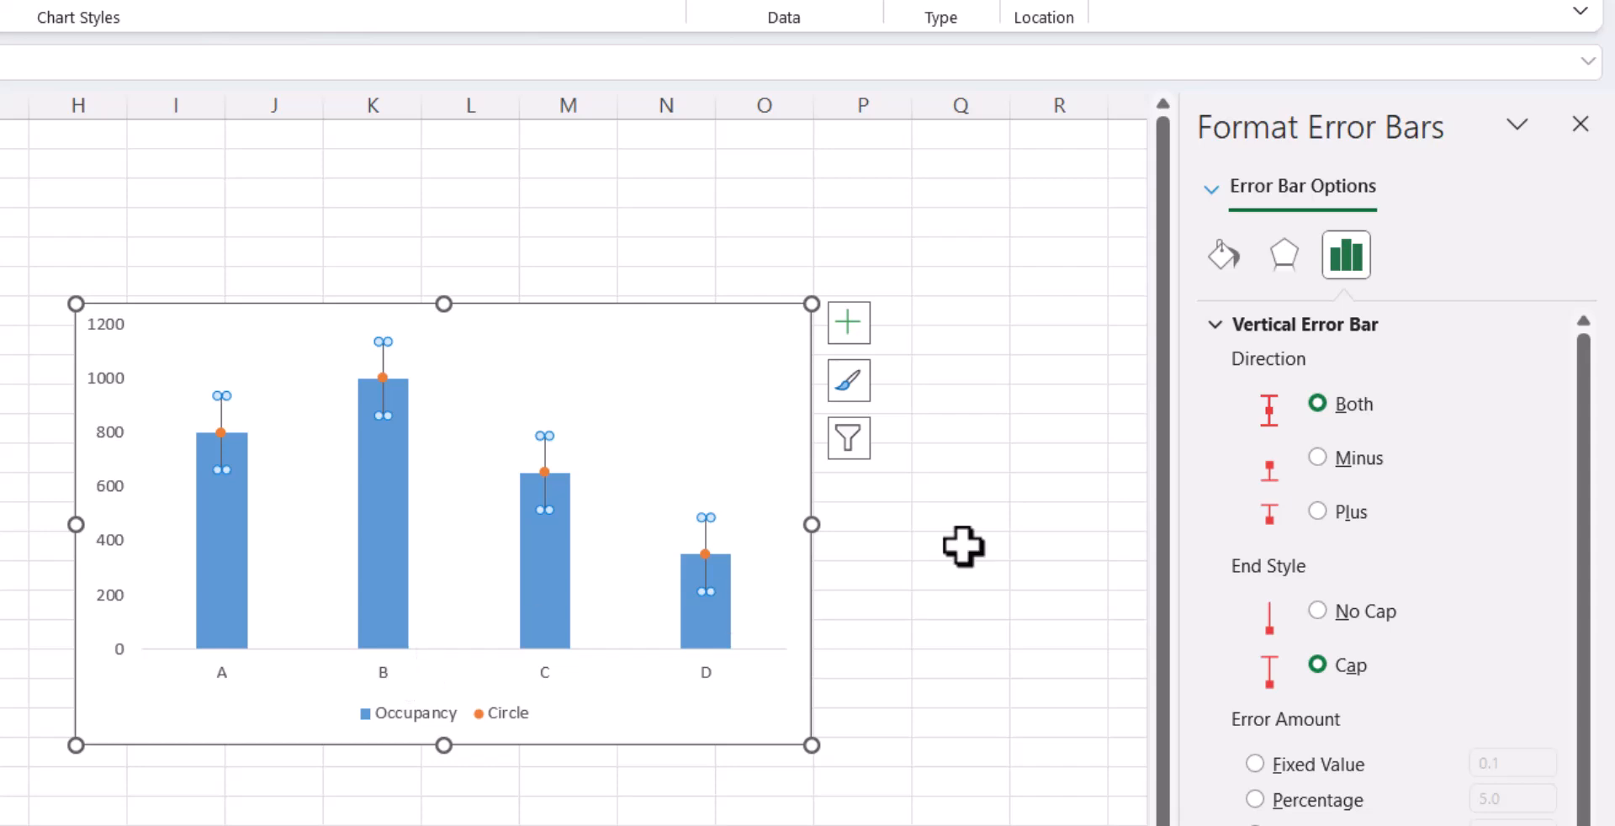
{"action": "left_click", "coordinate": [1314, 458]}
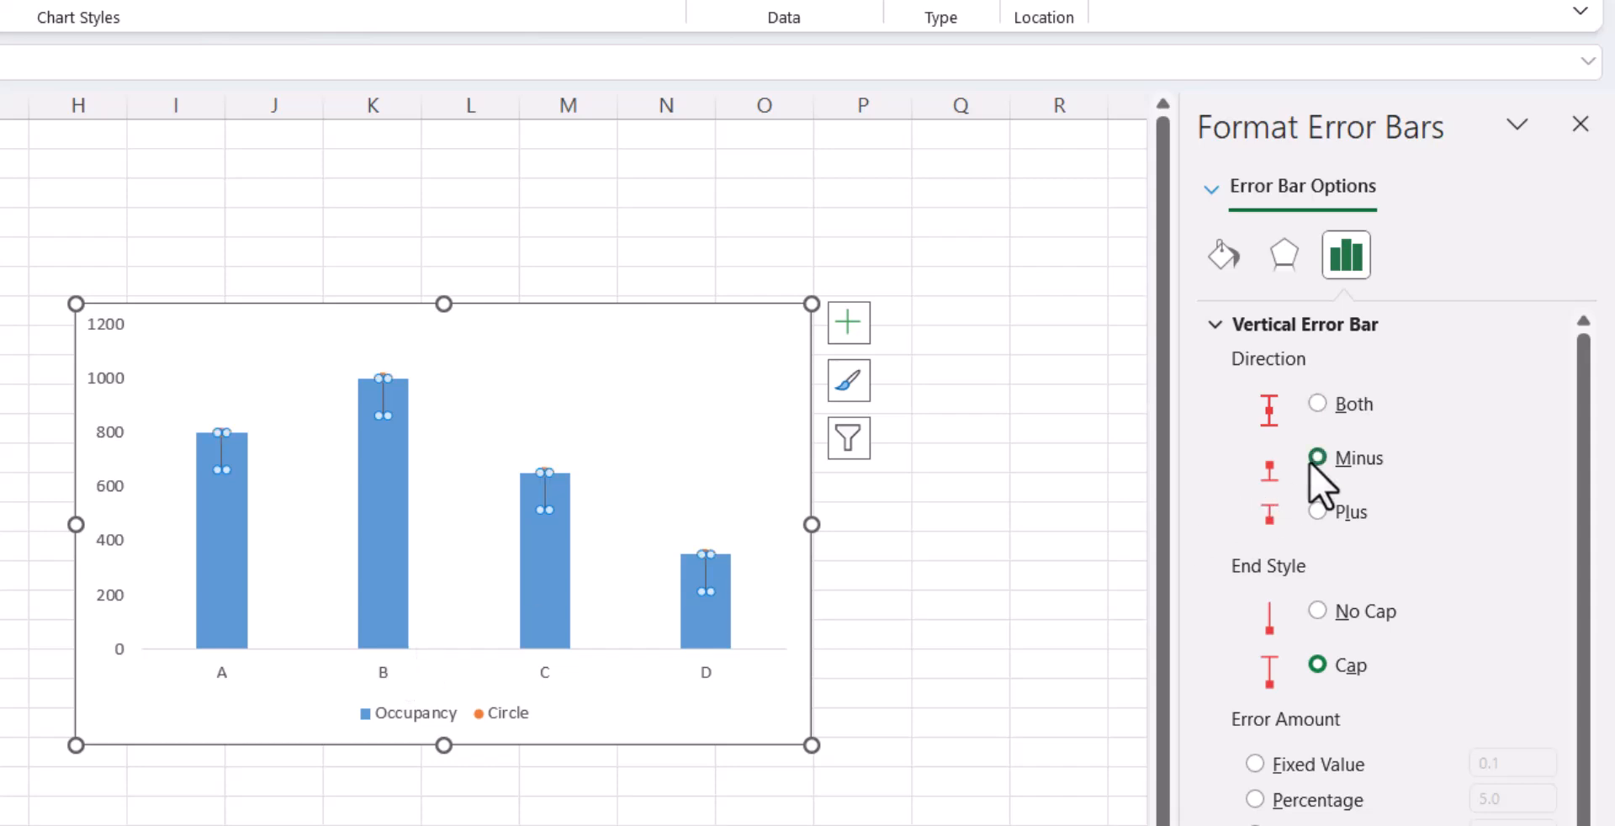
{"action": "left_click", "coordinate": [1254, 799]}
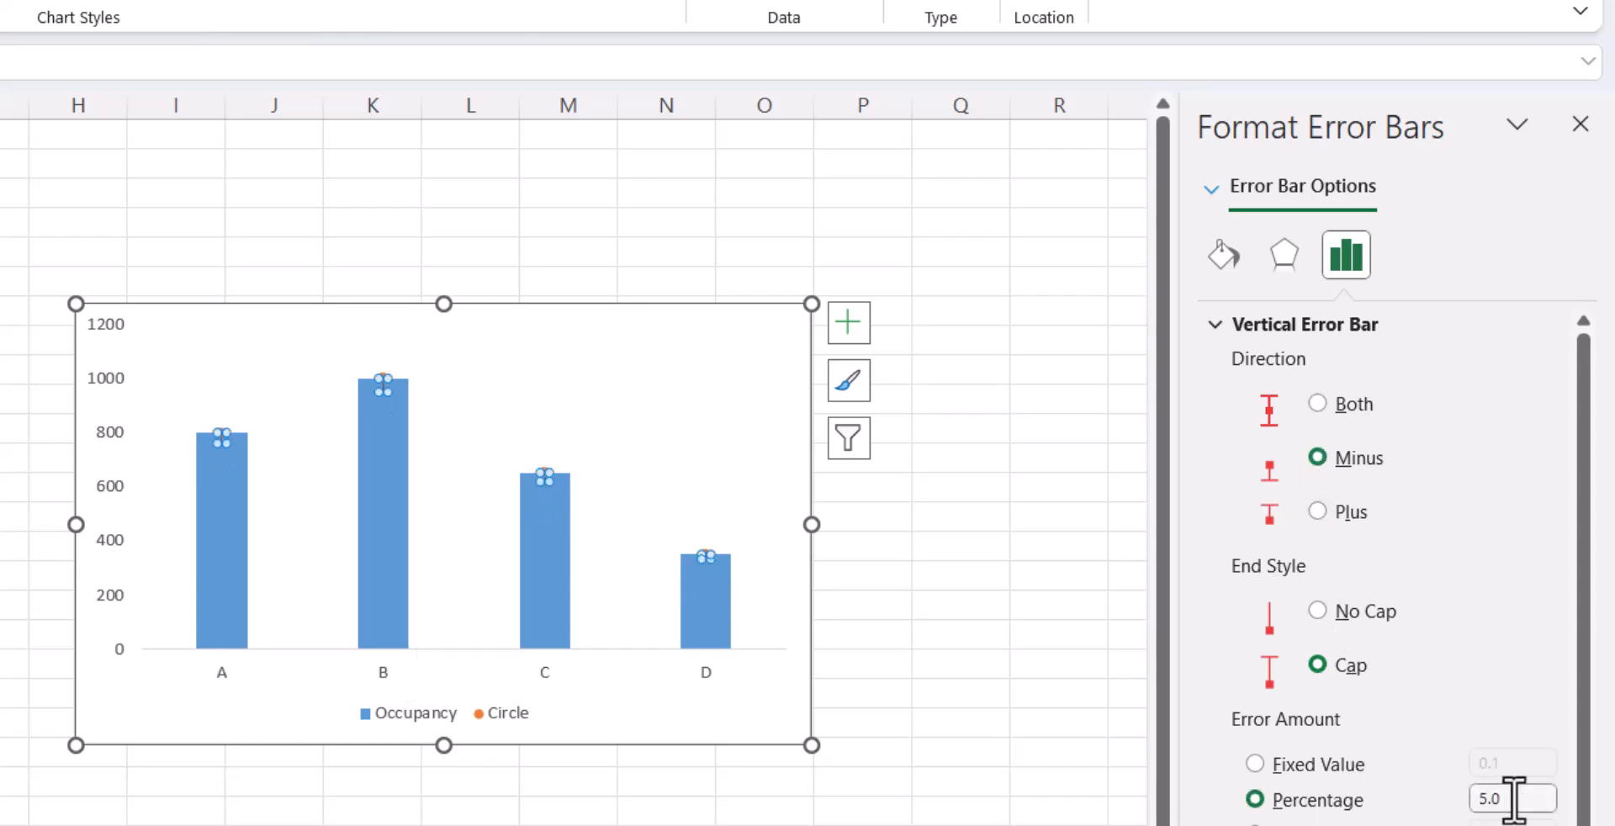
{"action": "type", "text": "100"}
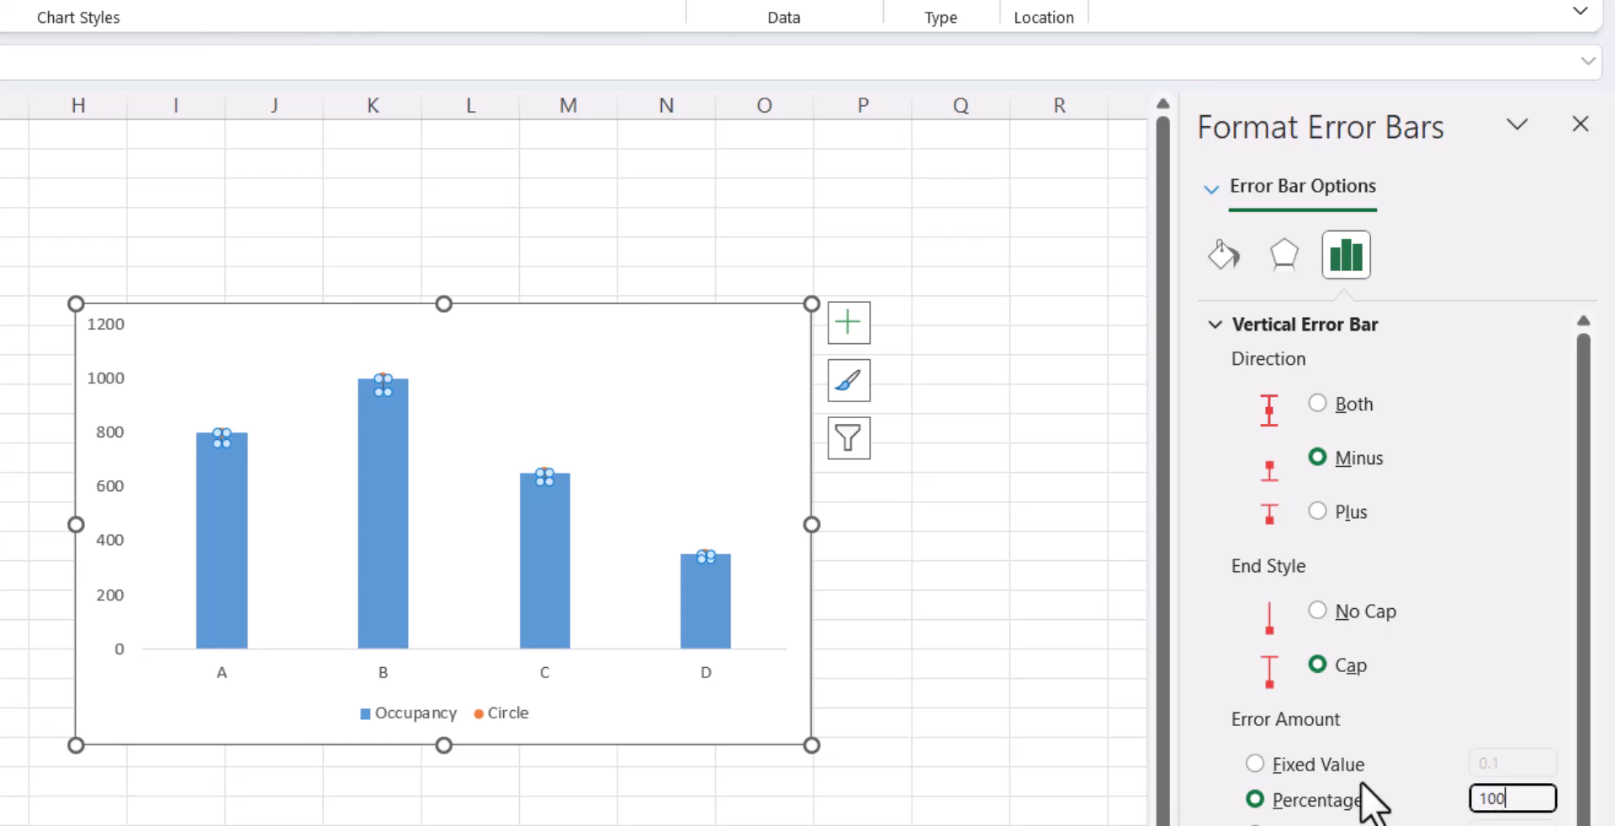
{"action": "key", "text": "Return"}
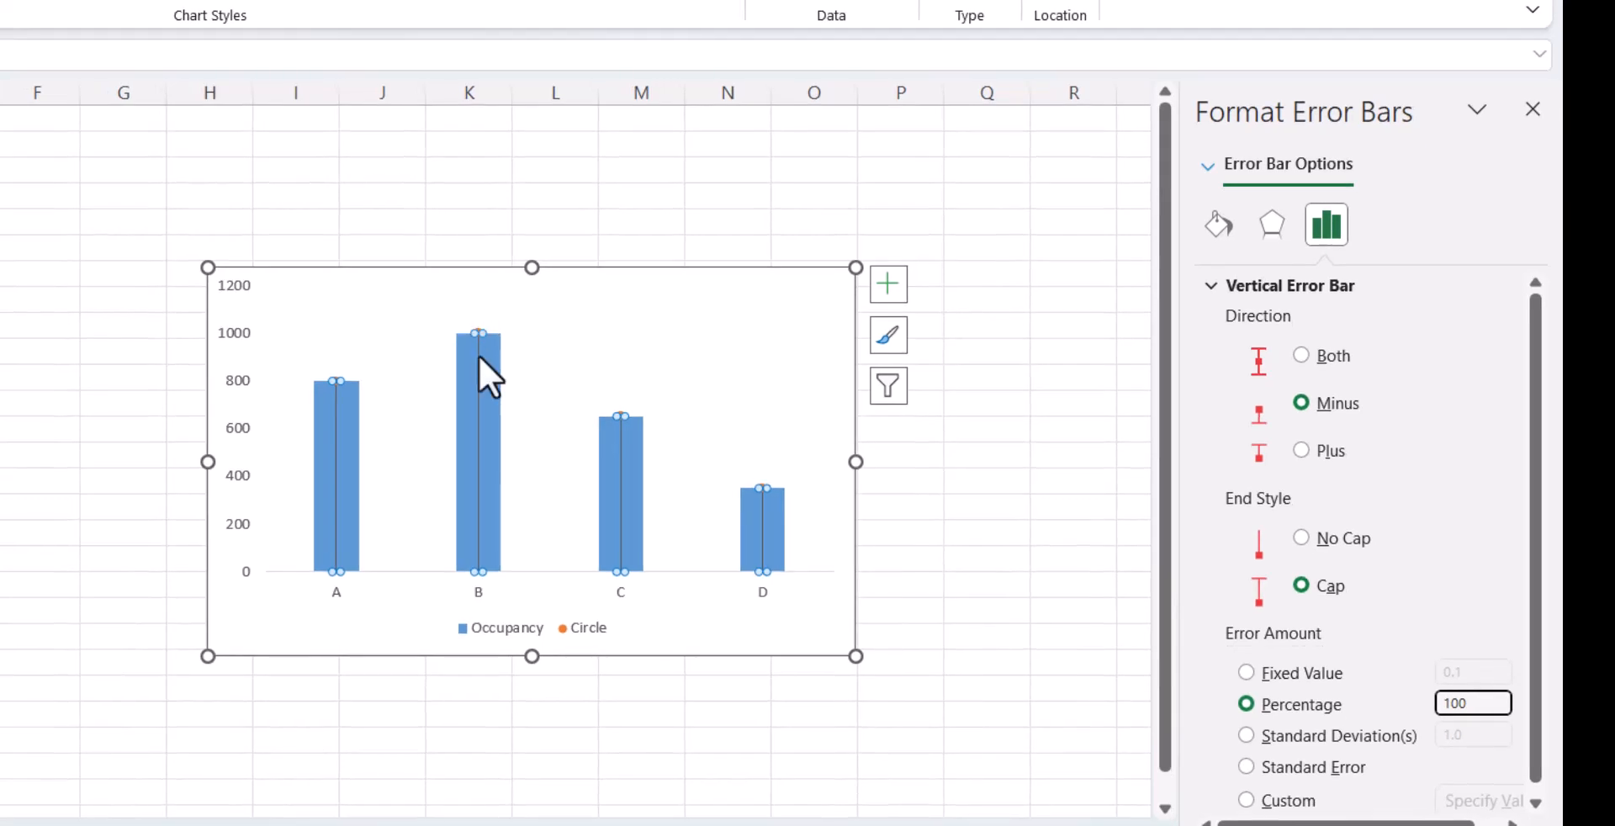
Step: Format the Occupancy error bars as black lines 1.75 pt wide with a solid dash type
{"action": "mouse_move", "coordinate": [494, 566]}
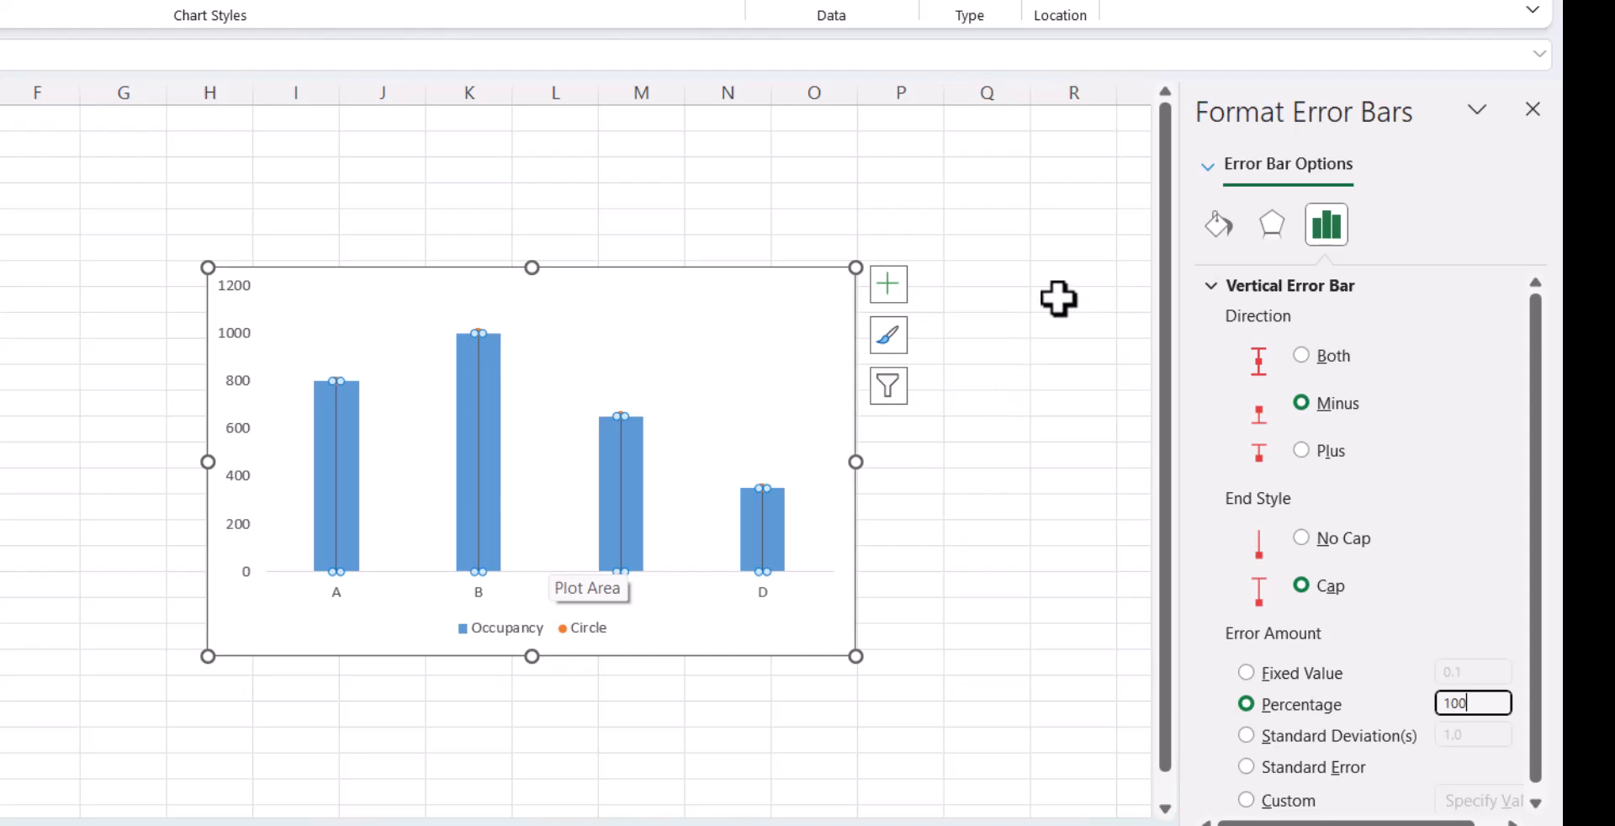
{"action": "left_click", "coordinate": [1219, 225]}
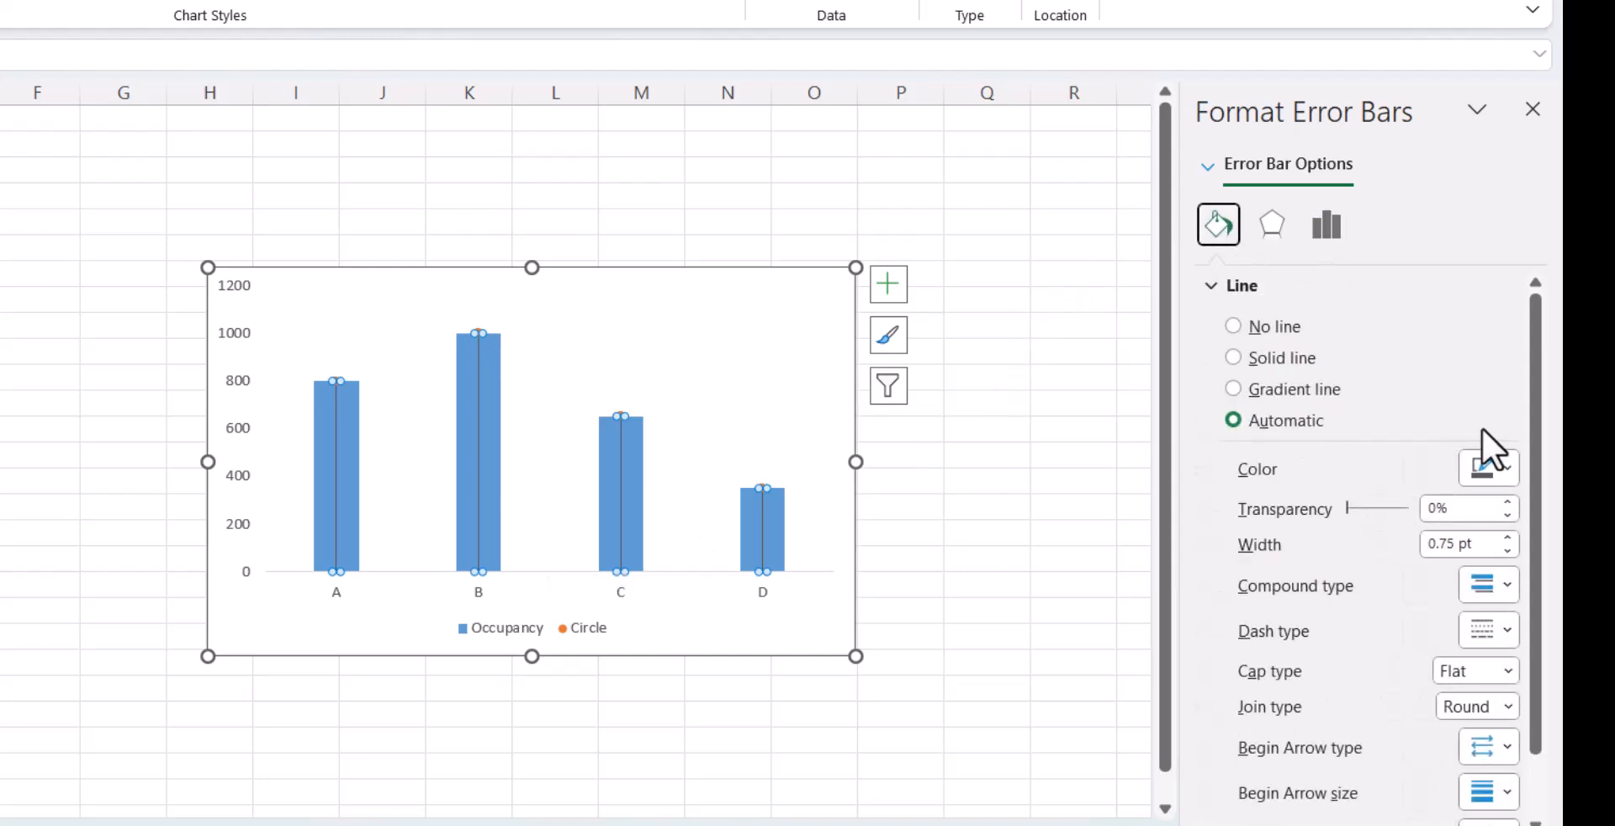
{"action": "left_click", "coordinate": [1497, 466]}
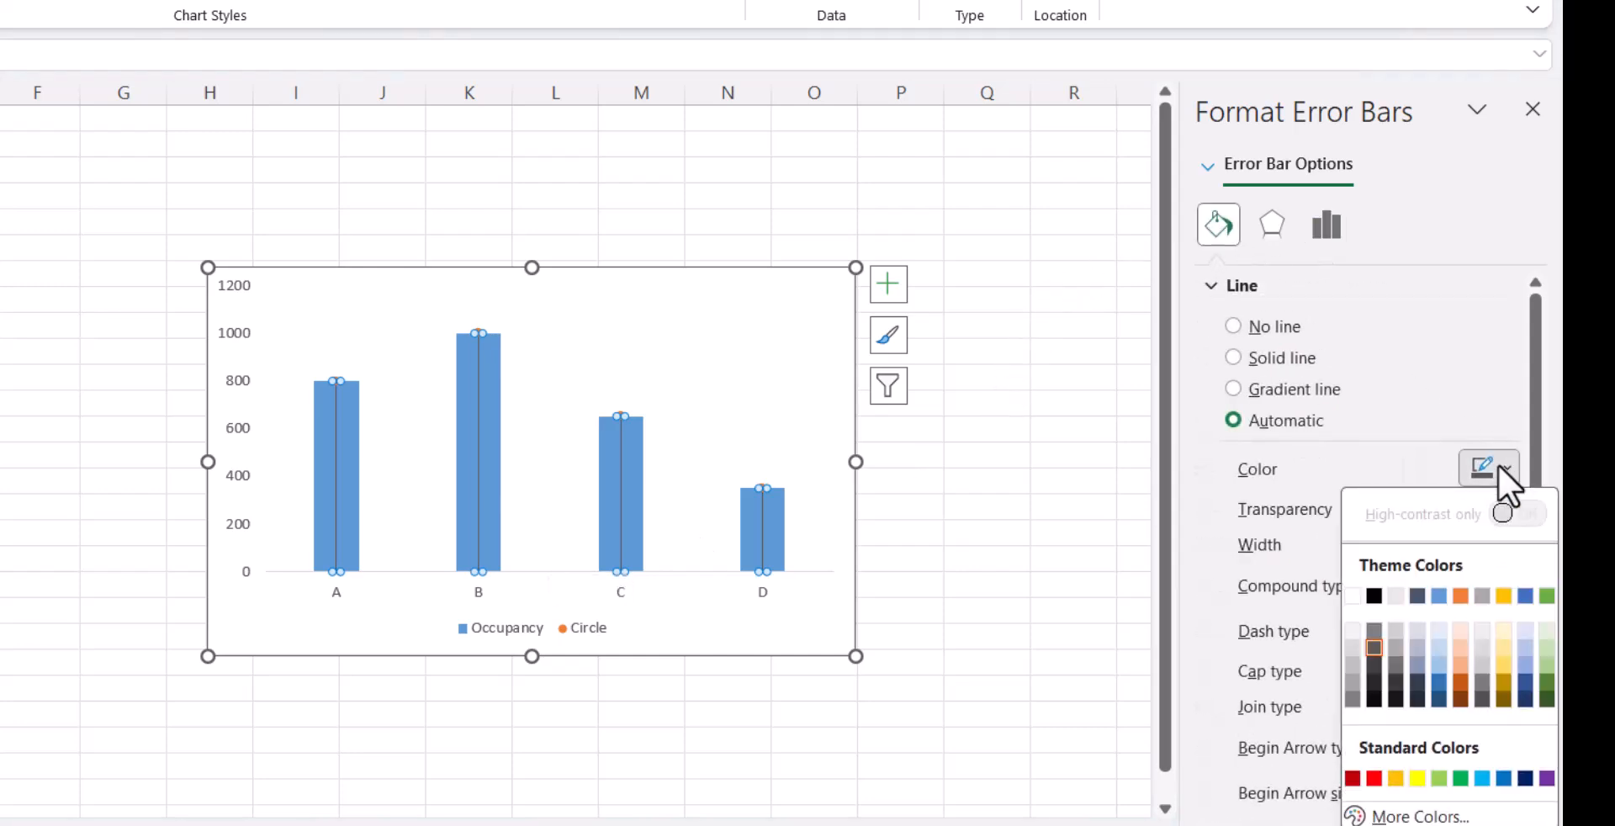
{"action": "left_click", "coordinate": [1374, 596]}
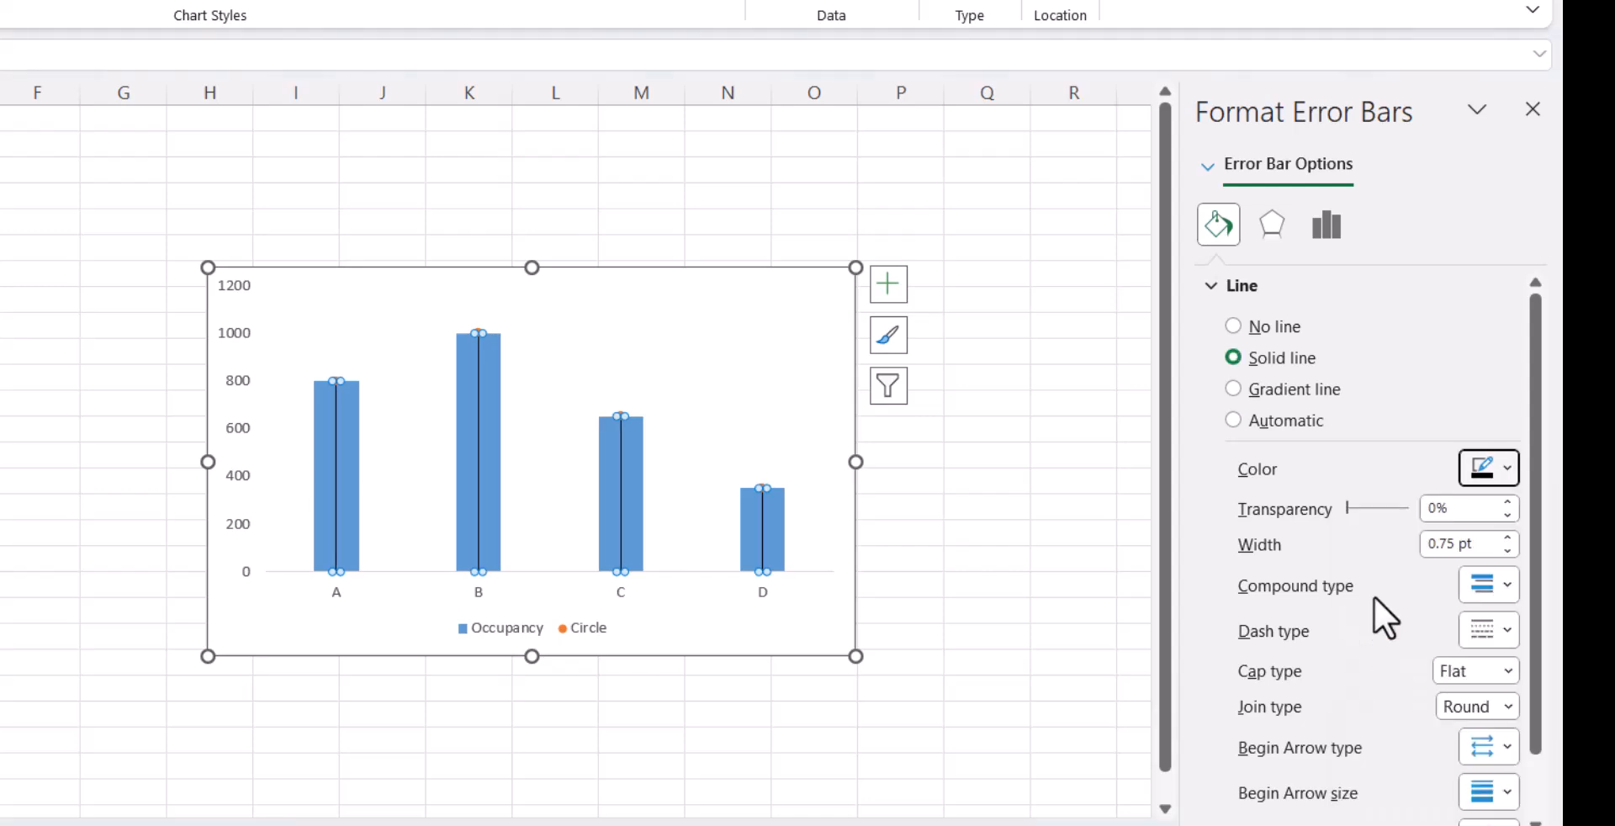
{"action": "left_click", "coordinate": [1503, 539]}
{"action": "left_click", "coordinate": [1504, 538]}
{"action": "left_click", "coordinate": [1503, 539]}
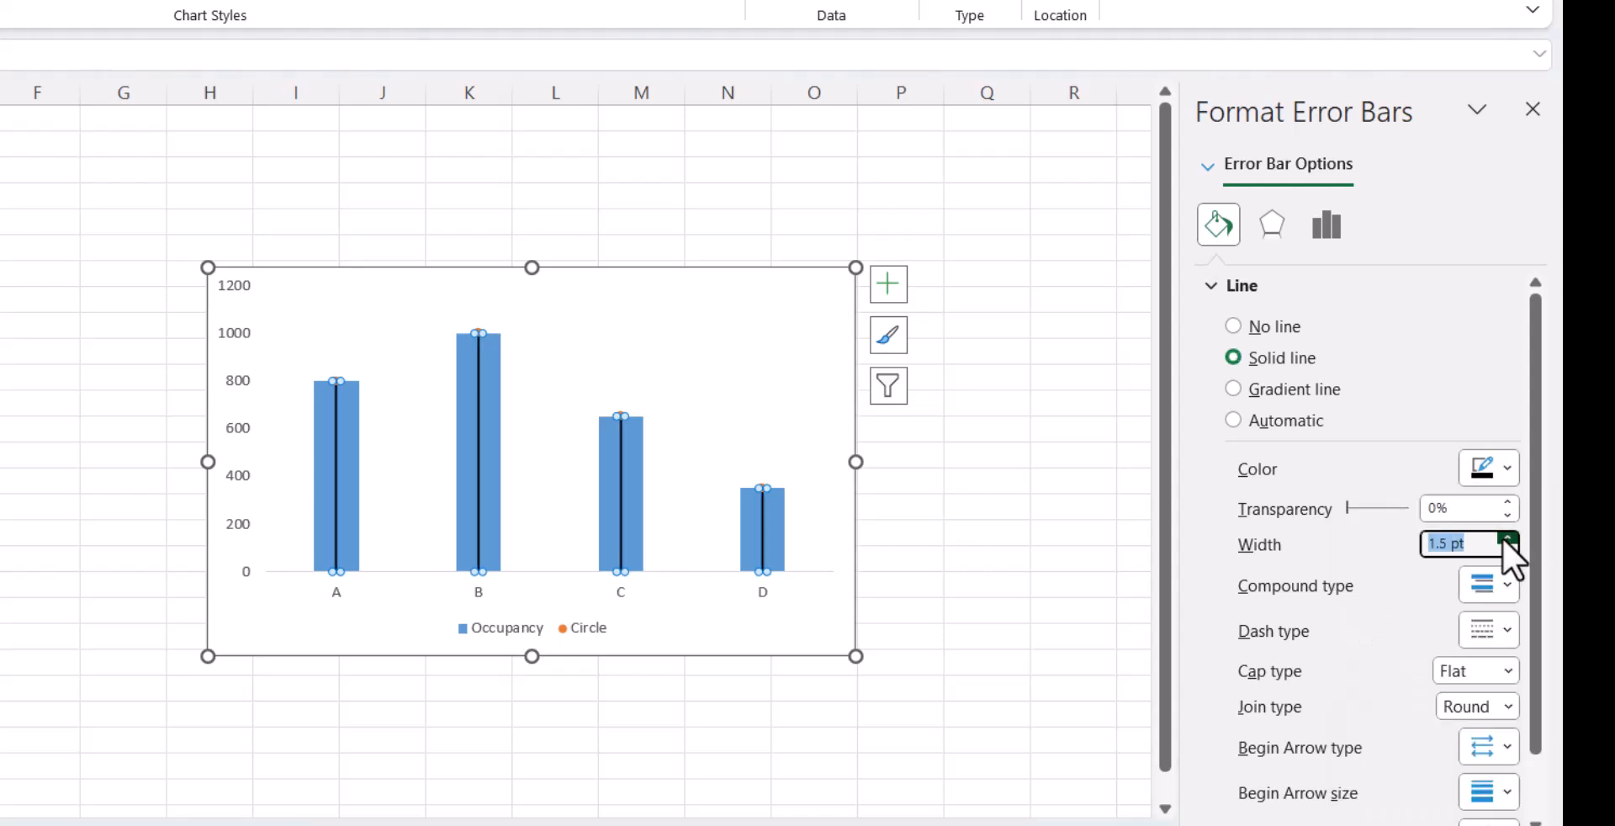
{"action": "left_click", "coordinate": [1504, 538]}
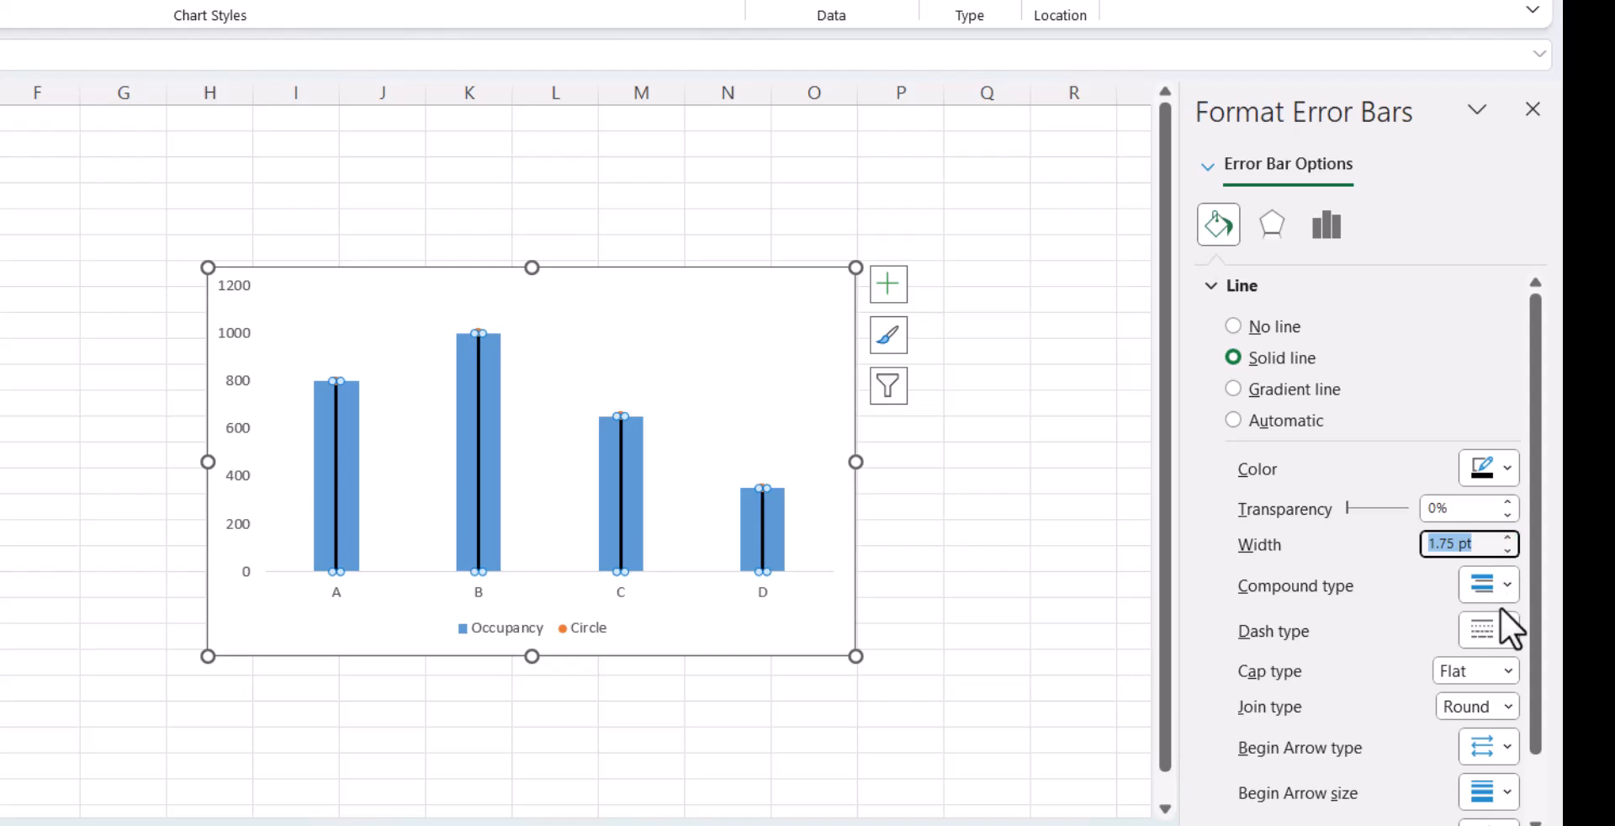
{"action": "left_click", "coordinate": [1508, 632]}
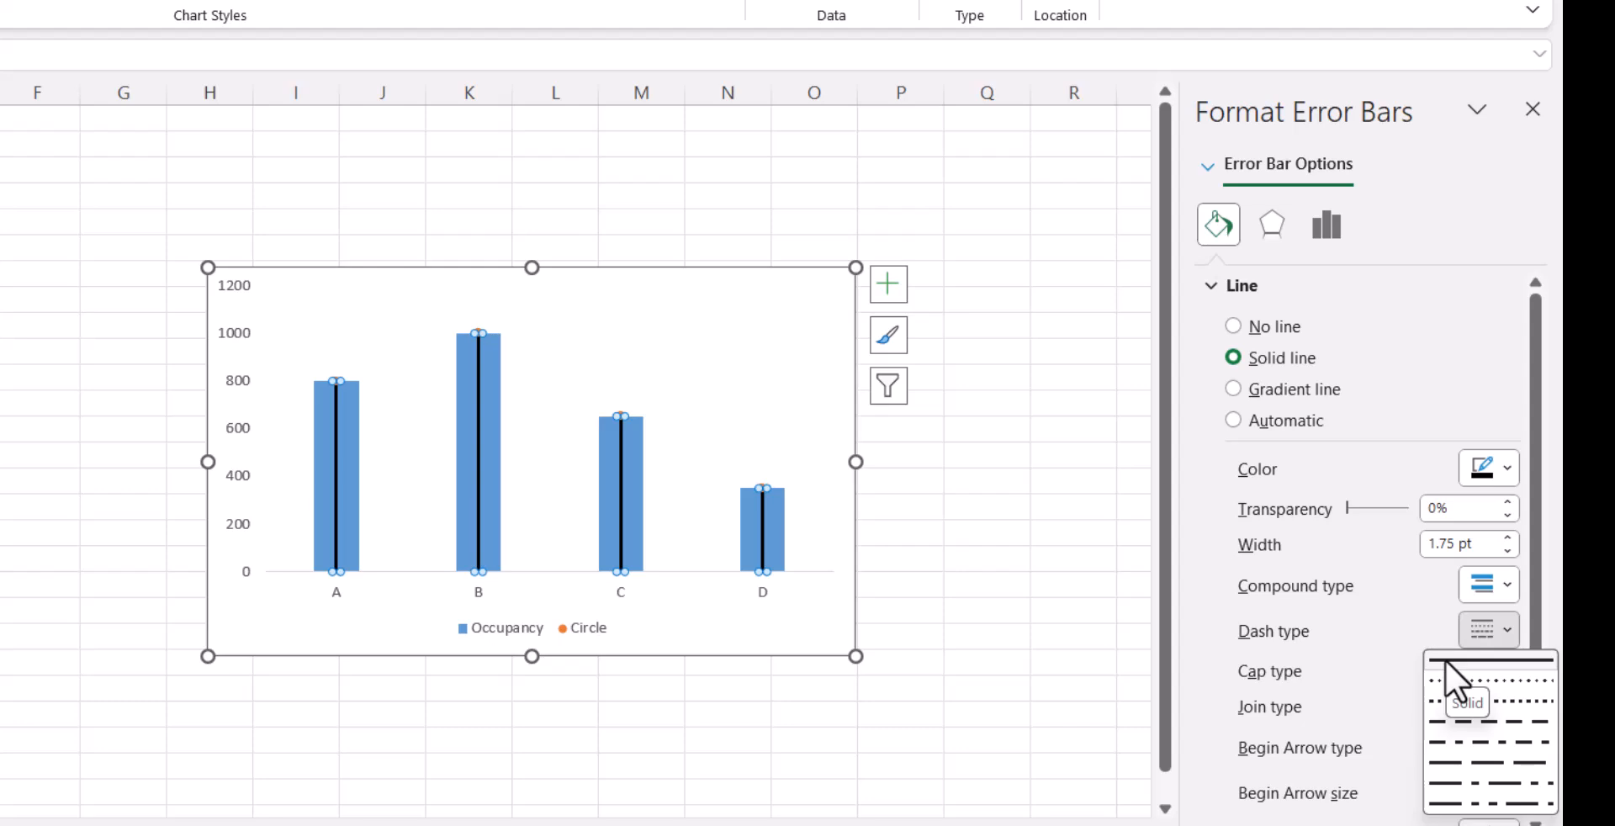
{"action": "left_click", "coordinate": [1513, 663]}
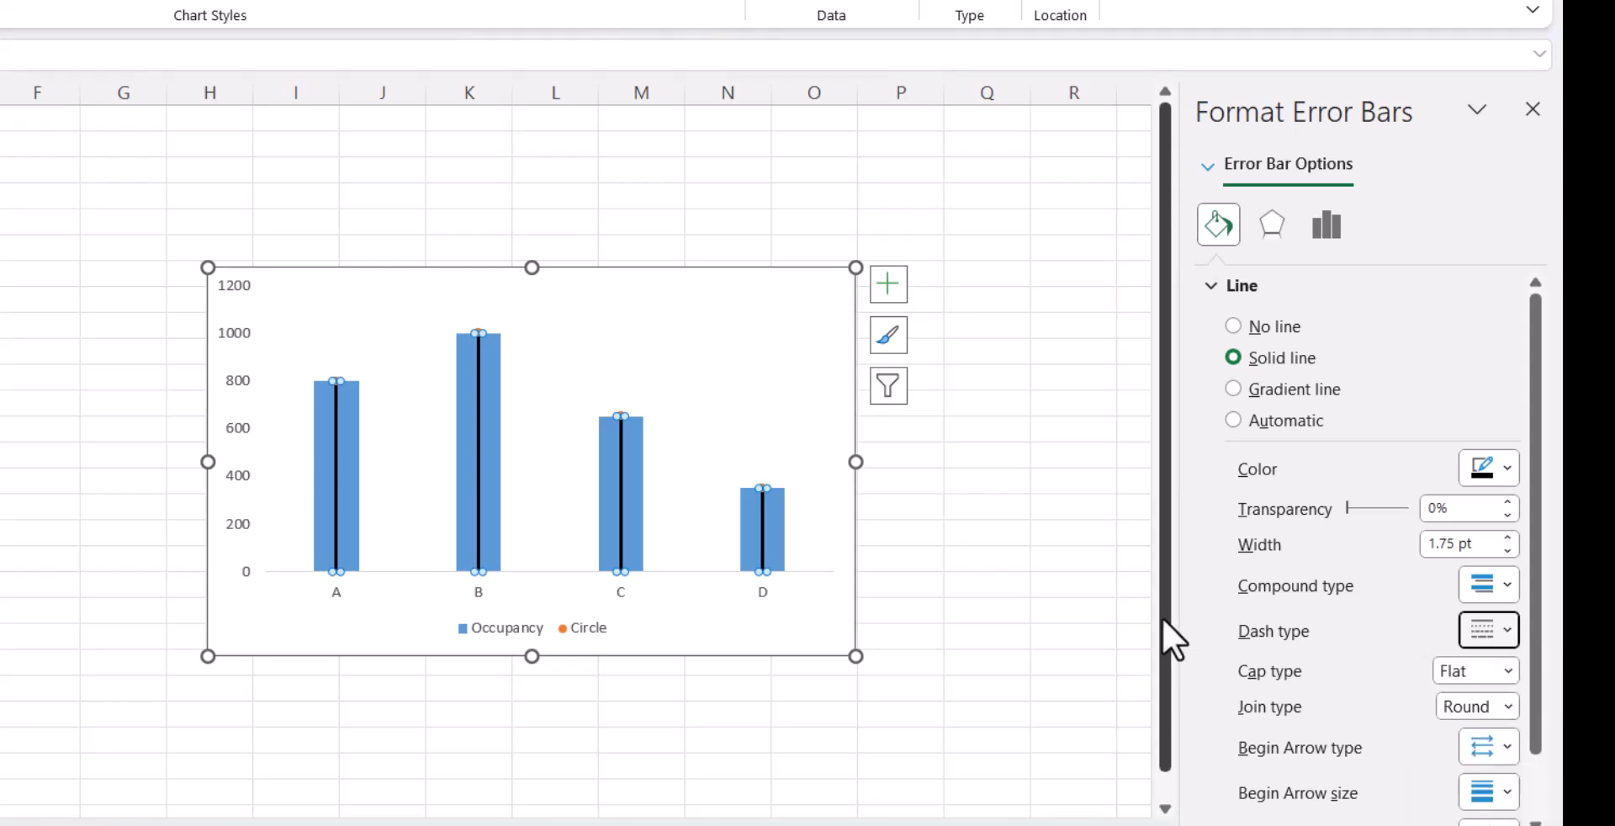
{"action": "left_click", "coordinate": [1038, 568]}
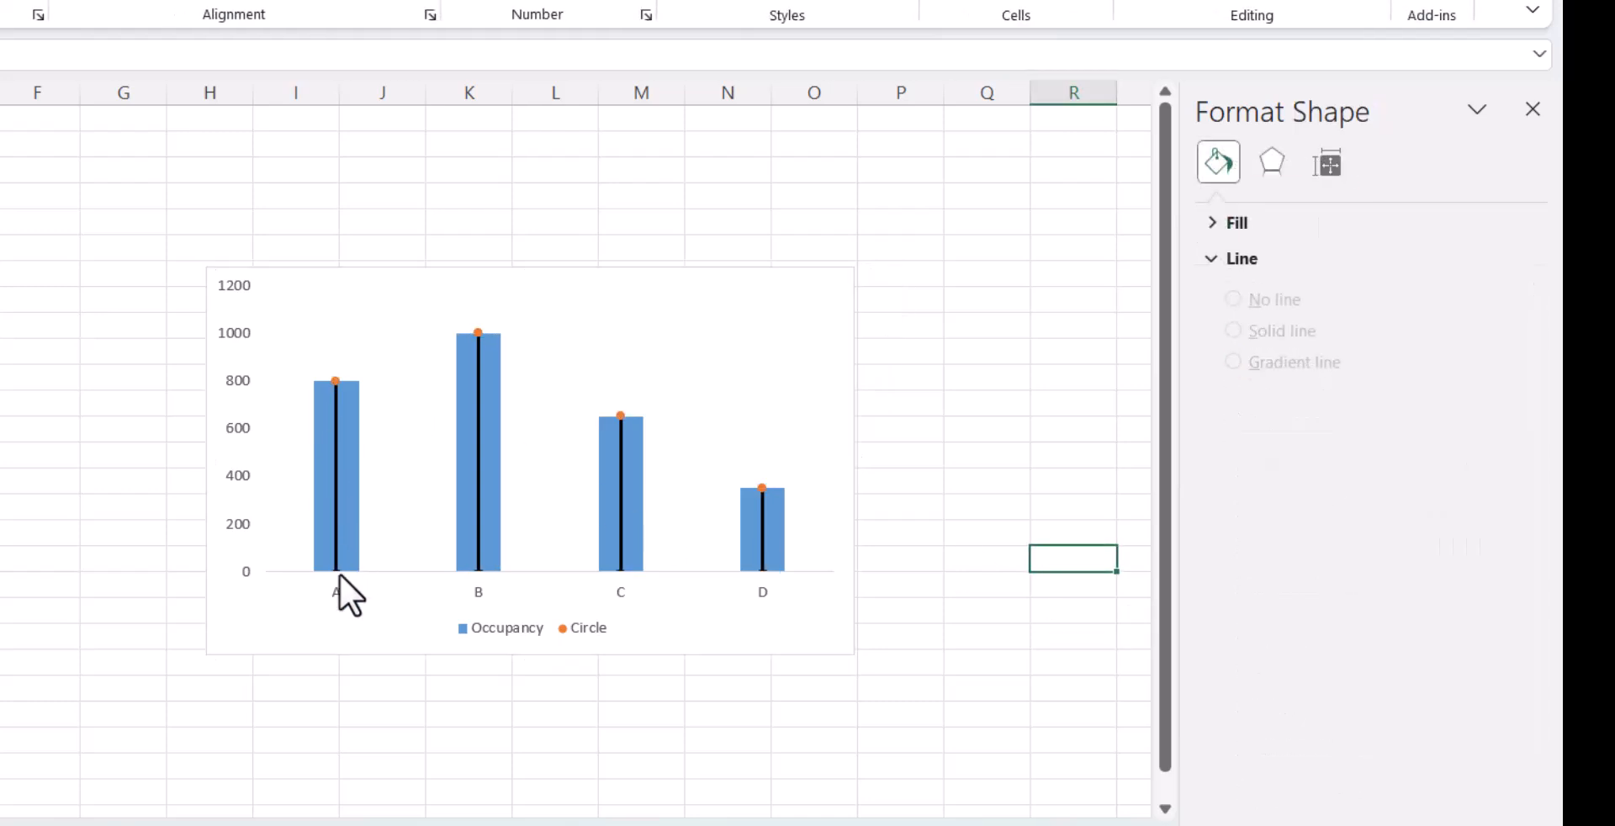
Step: Set the Occupancy columns to no fill and no border line
{"action": "left_click", "coordinate": [355, 560]}
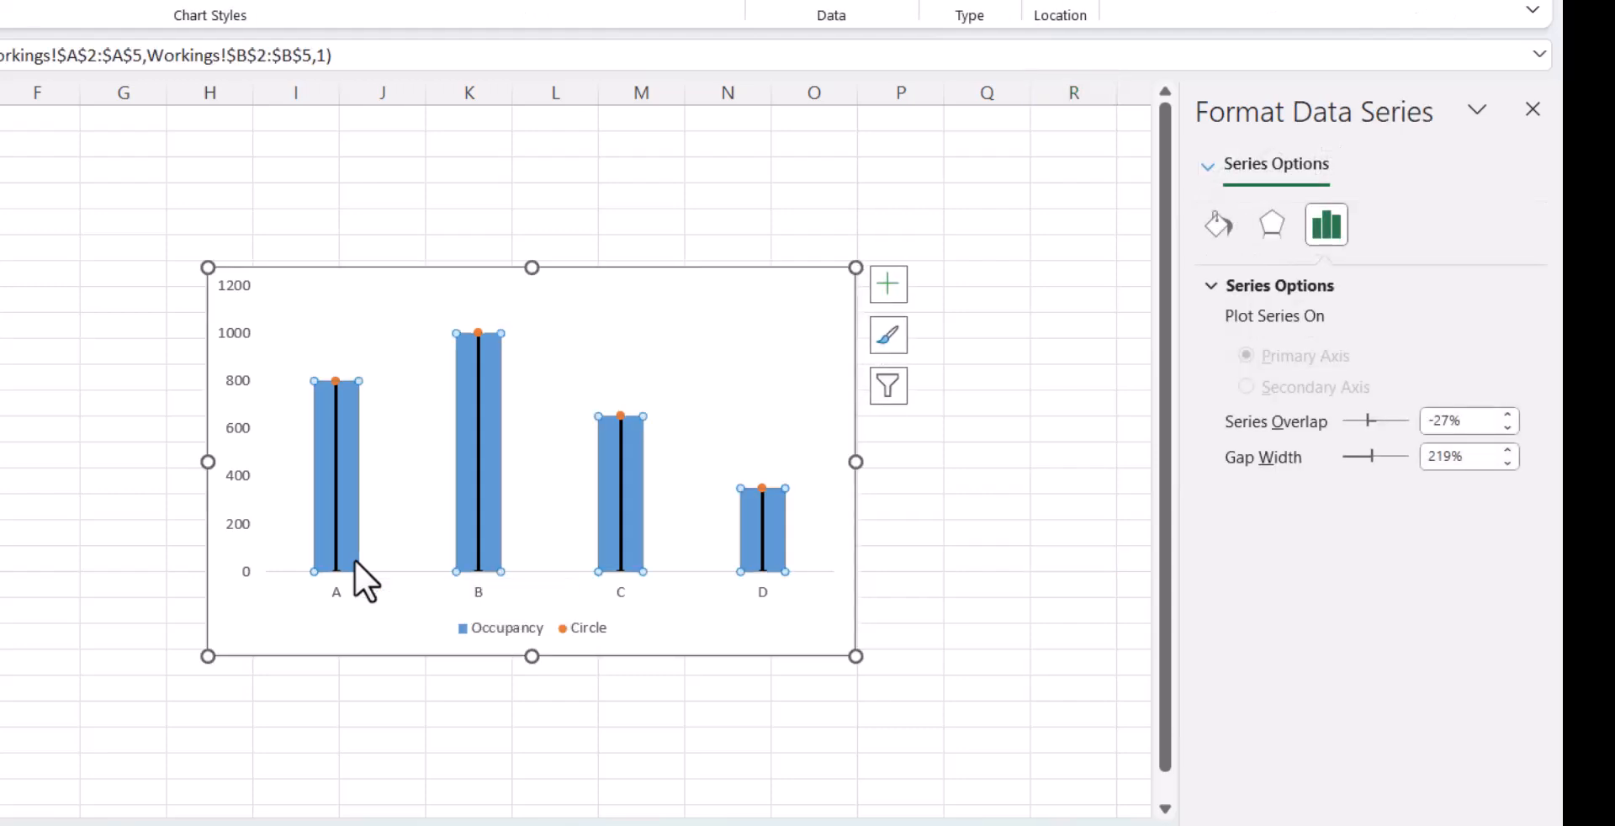
{"action": "left_click", "coordinate": [1228, 225]}
{"action": "left_click", "coordinate": [1216, 286]}
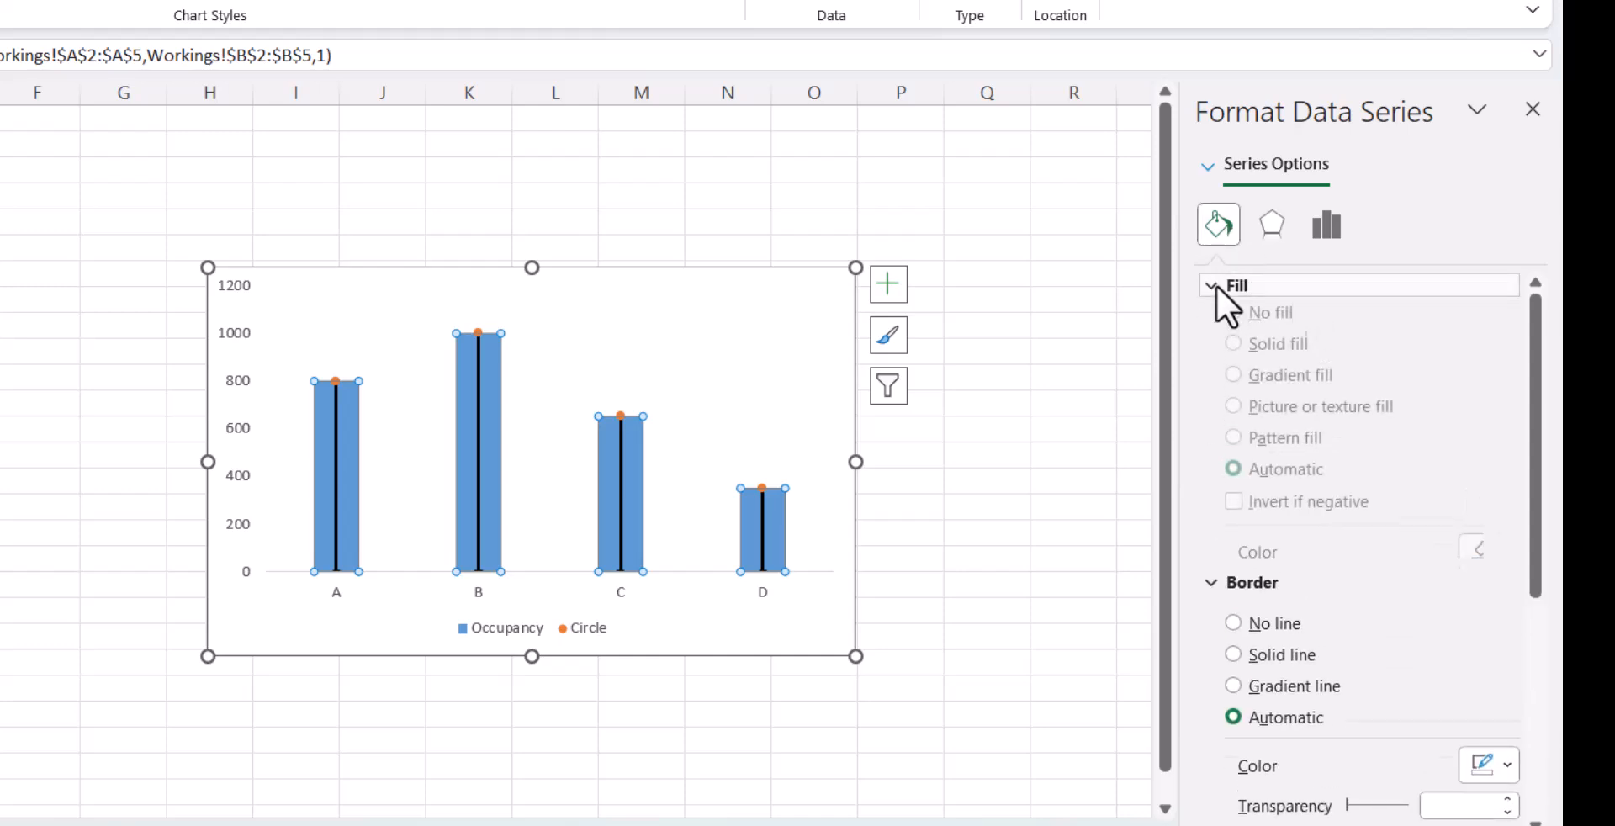
{"action": "left_click", "coordinate": [1236, 326]}
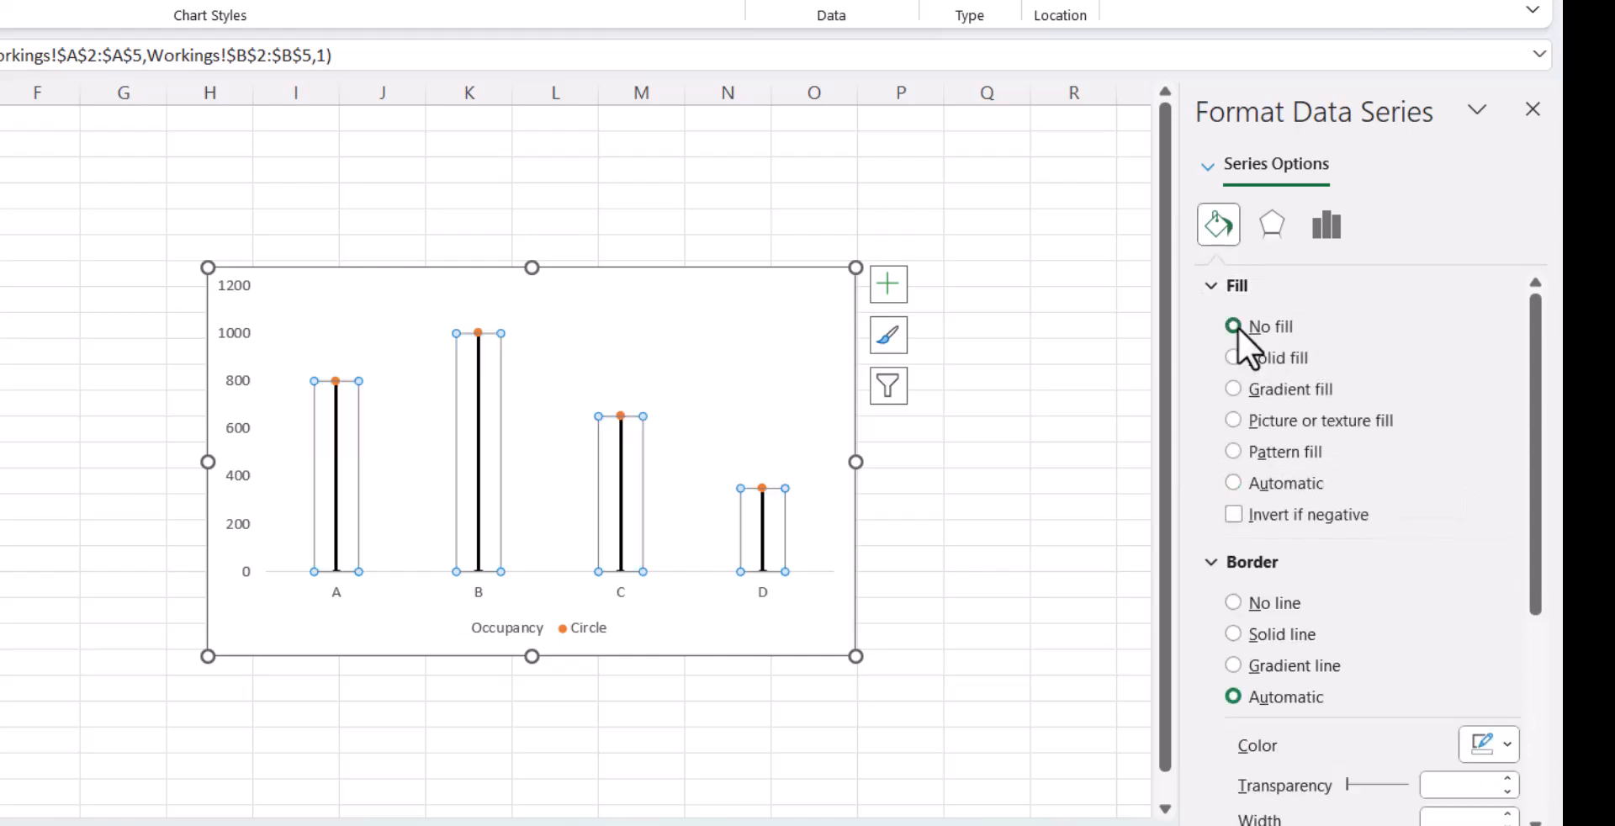
{"action": "left_click", "coordinate": [1235, 598]}
{"action": "left_click", "coordinate": [1003, 554]}
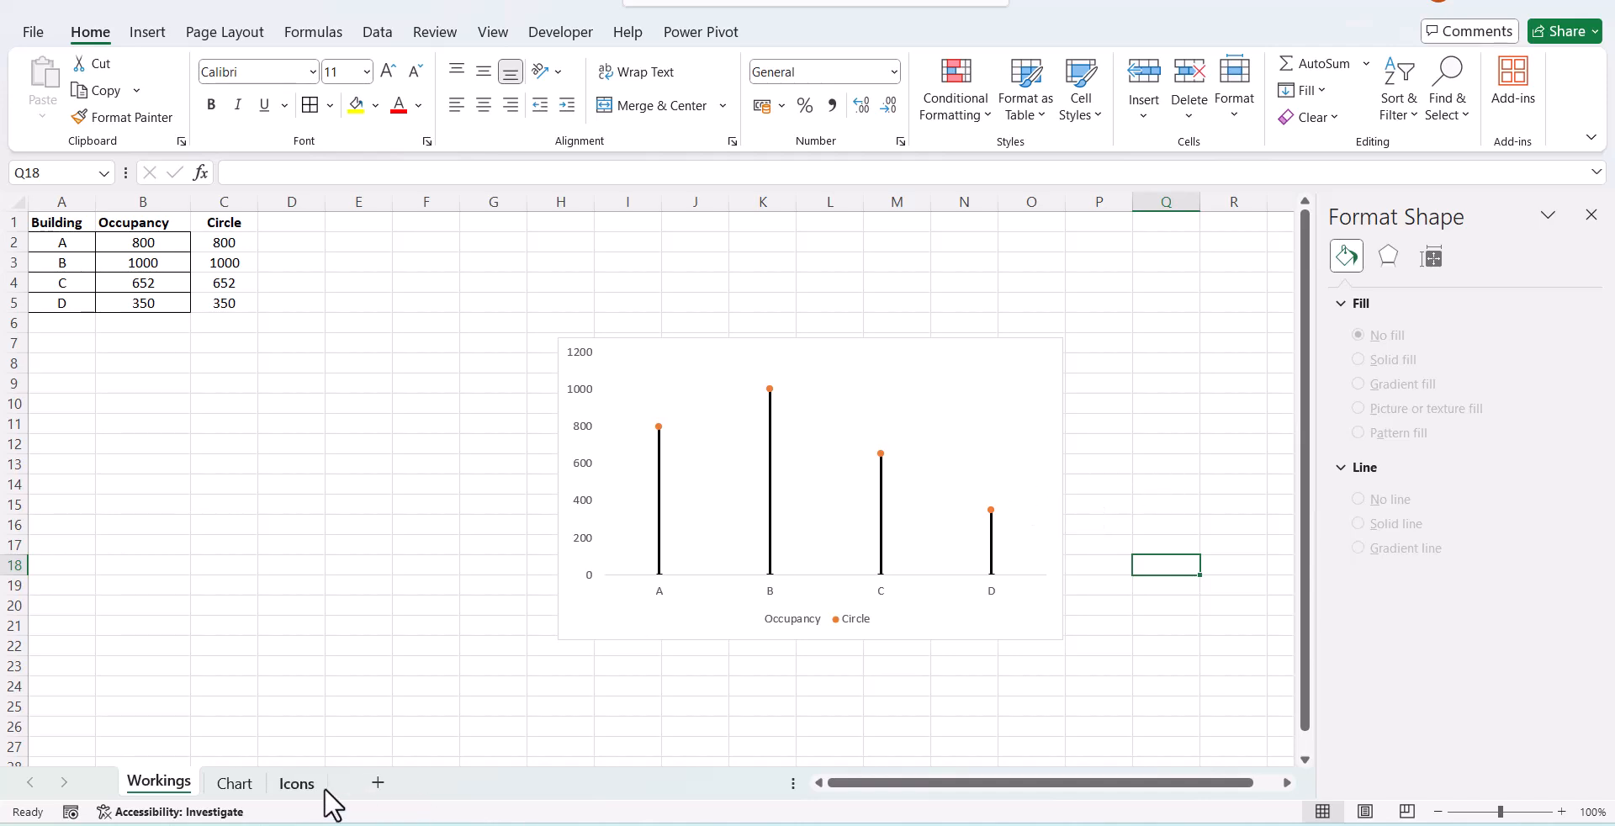
Step: Copy all four building icons from the Icons sheet and paste them beside the data table on the Workings sheet
{"action": "left_click", "coordinate": [322, 780]}
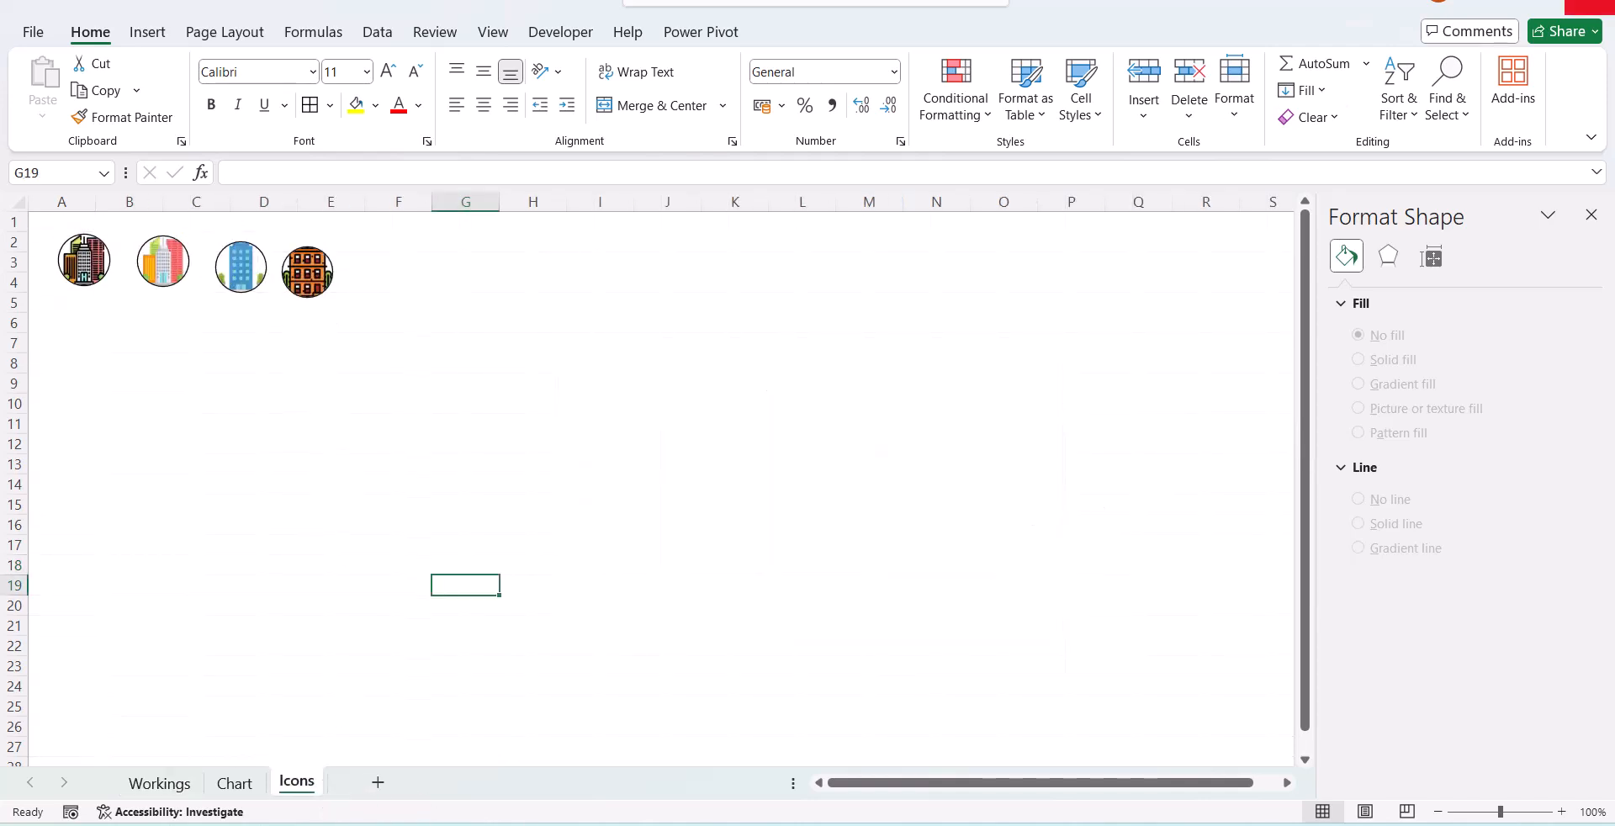
{"action": "left_click", "coordinate": [97, 274]}
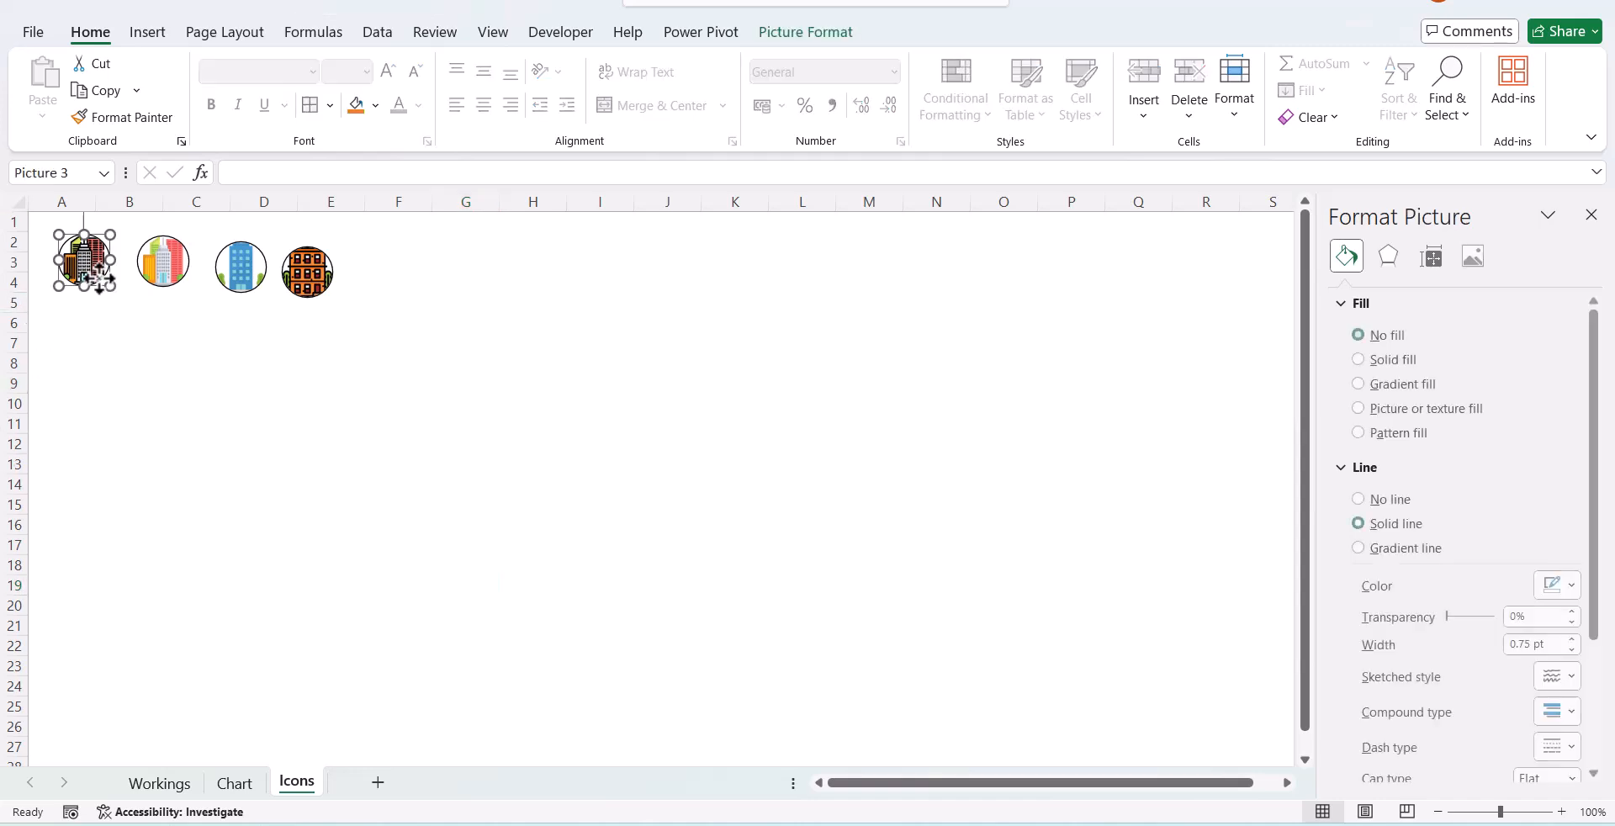
{"action": "left_click", "coordinate": [156, 283], "text": "ctrl"}
{"action": "left_click", "coordinate": [223, 287], "text": "ctrl"}
{"action": "left_click", "coordinate": [294, 295], "text": "ctrl"}
{"action": "key", "text": "ctrl+c"}
{"action": "left_click", "coordinate": [158, 782]}
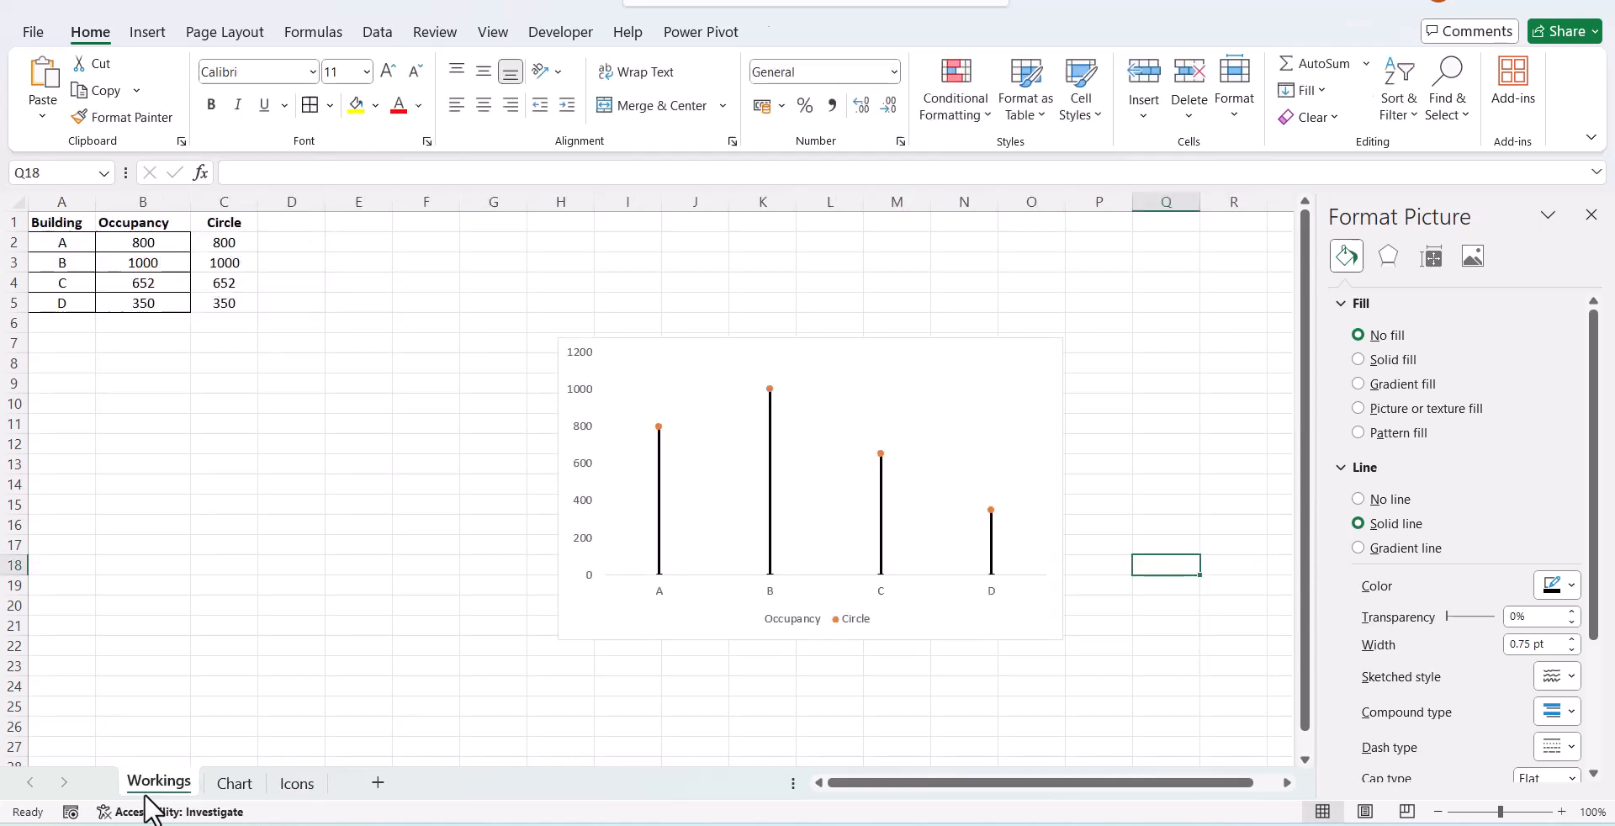
{"action": "left_click", "coordinate": [389, 277]}
{"action": "key", "text": "ctrl+v"}
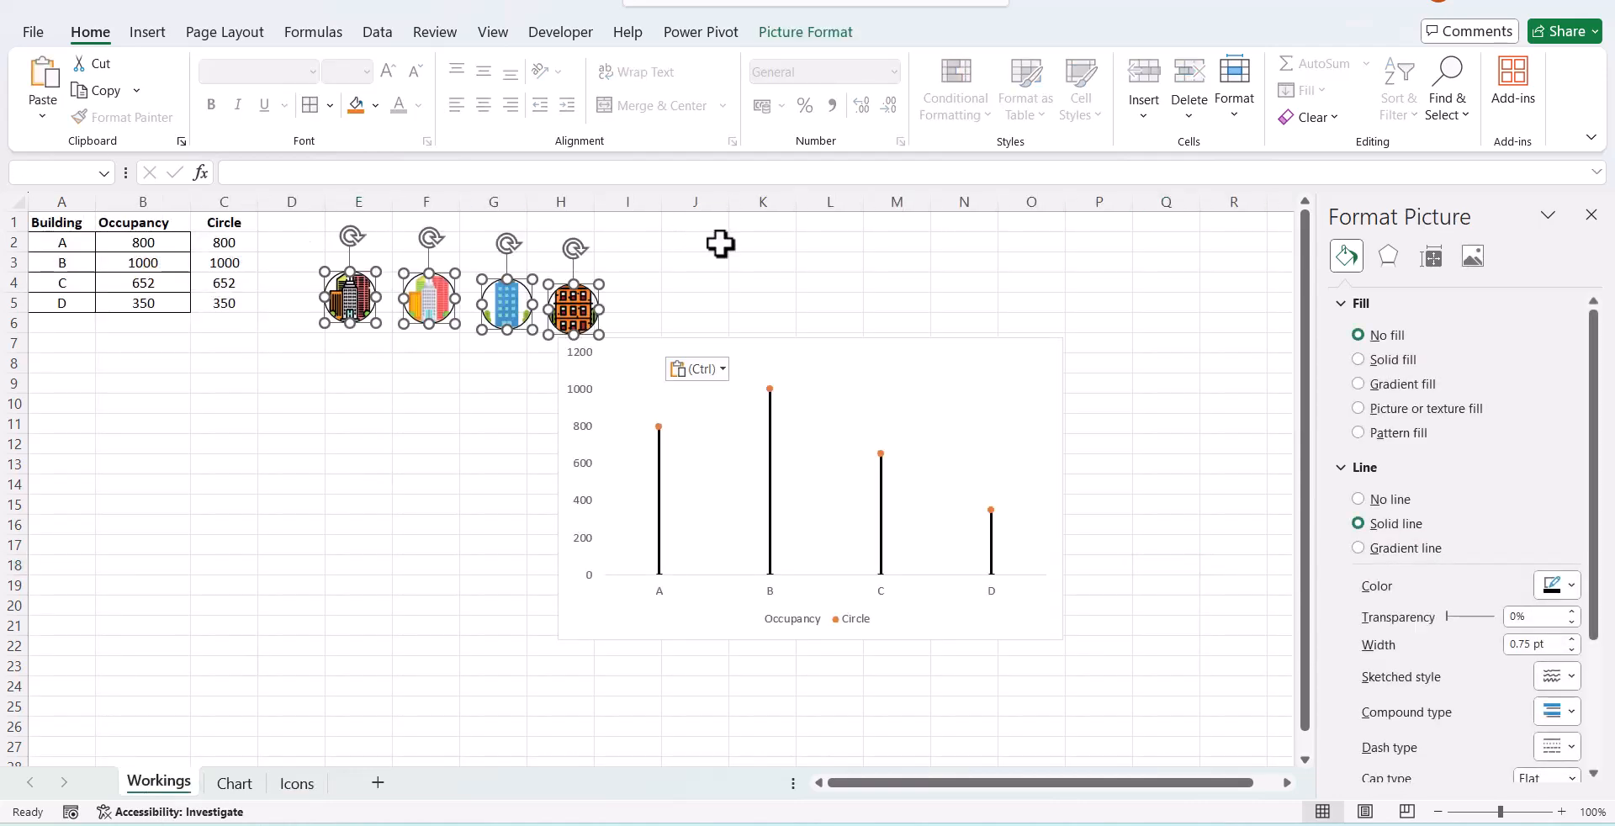
{"action": "left_click", "coordinate": [719, 243]}
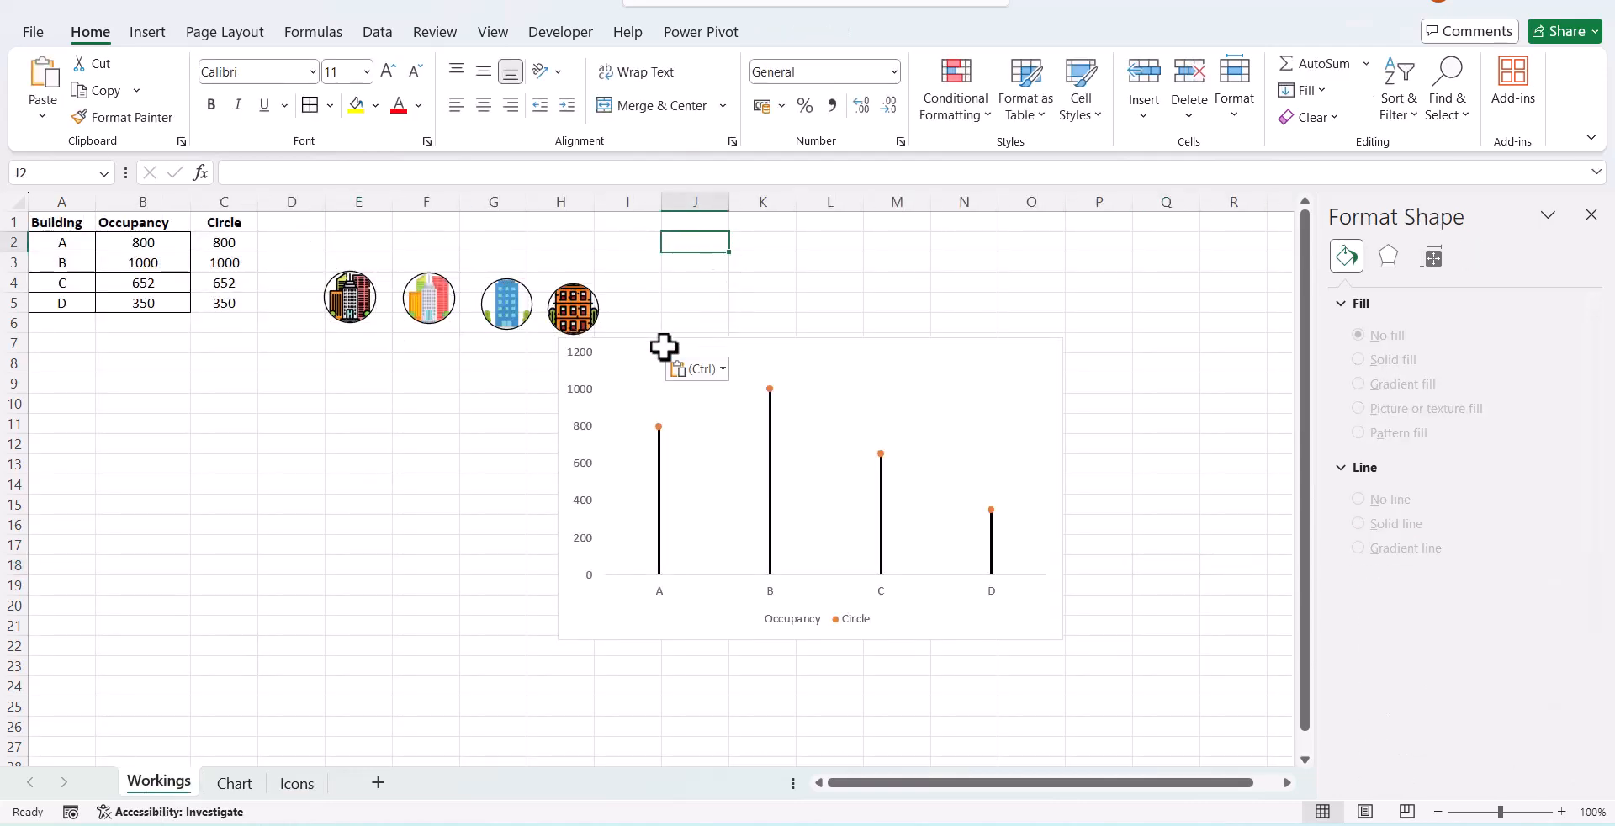
Step: Replace only building A's Circle marker with a copy of the dark red skyscraper icon in column E
{"action": "left_click", "coordinate": [371, 313]}
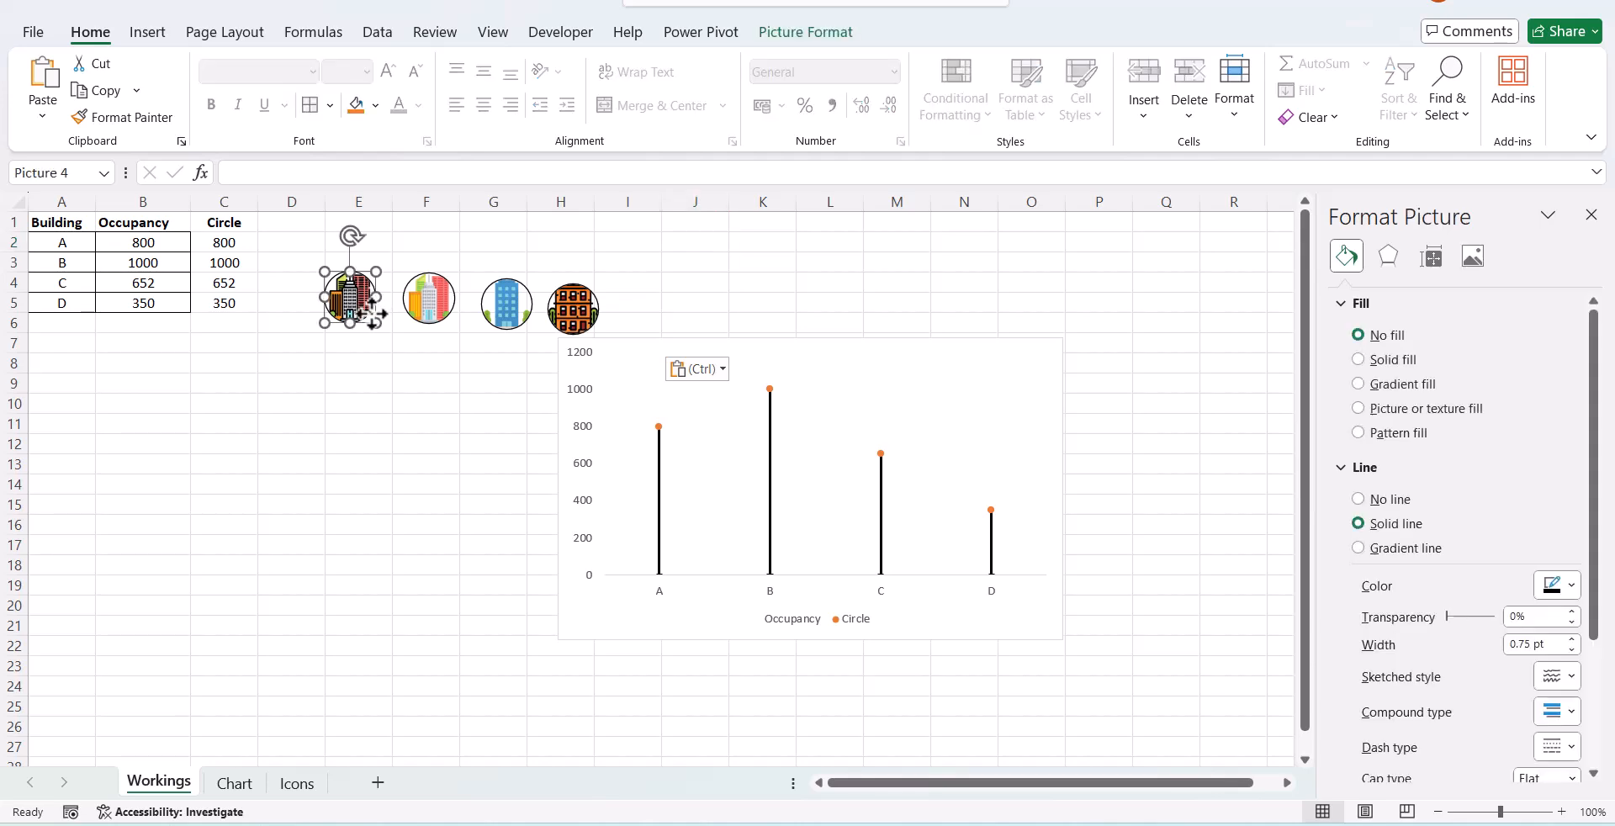
{"action": "left_click", "coordinate": [658, 428]}
{"action": "left_click", "coordinate": [658, 430]}
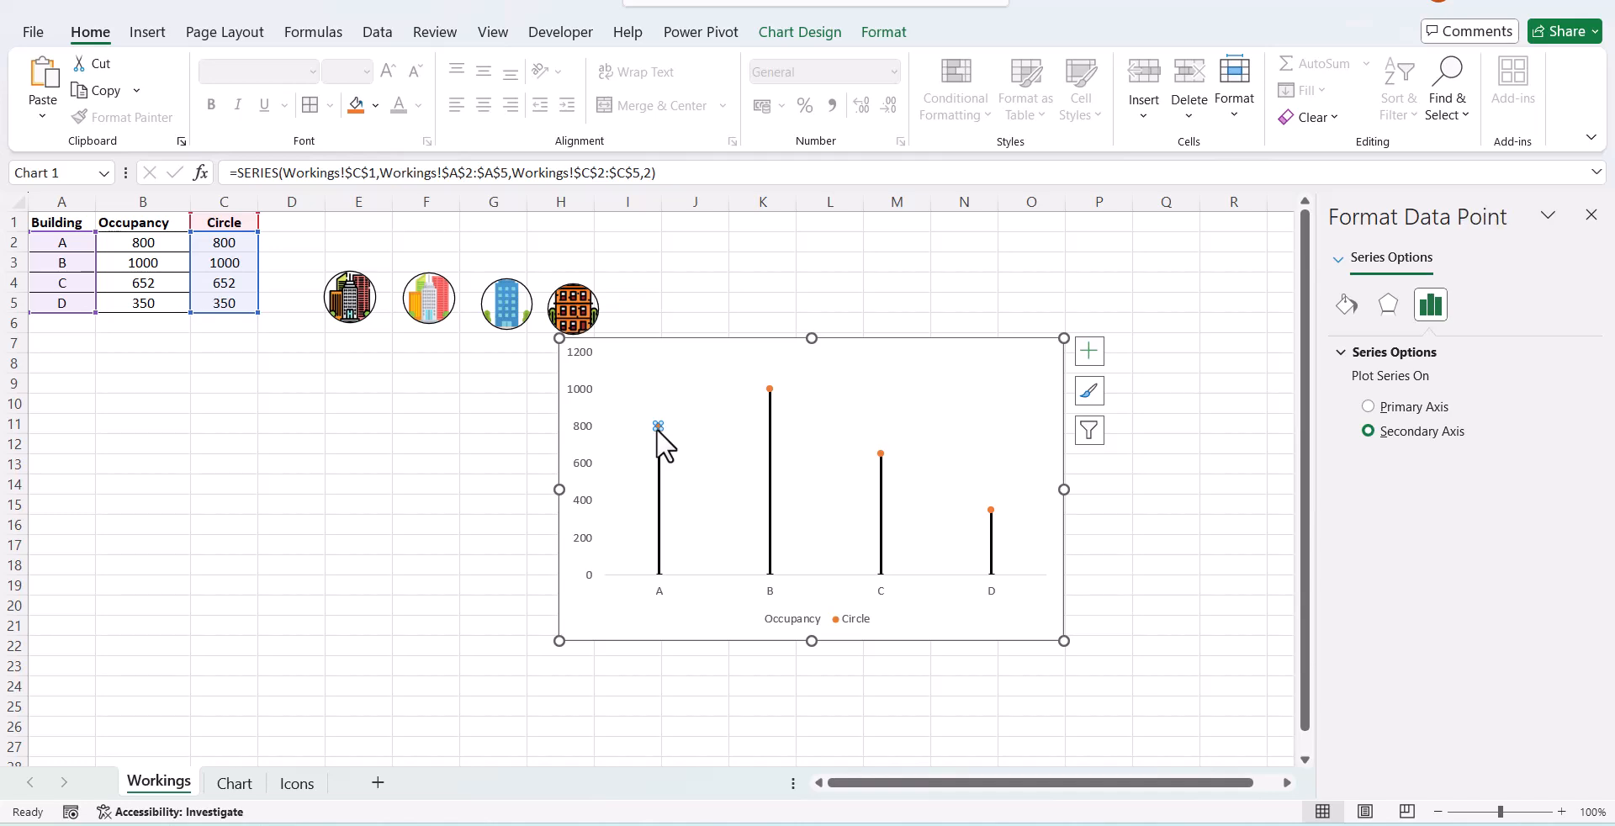
{"action": "key", "text": "ctrl+v"}
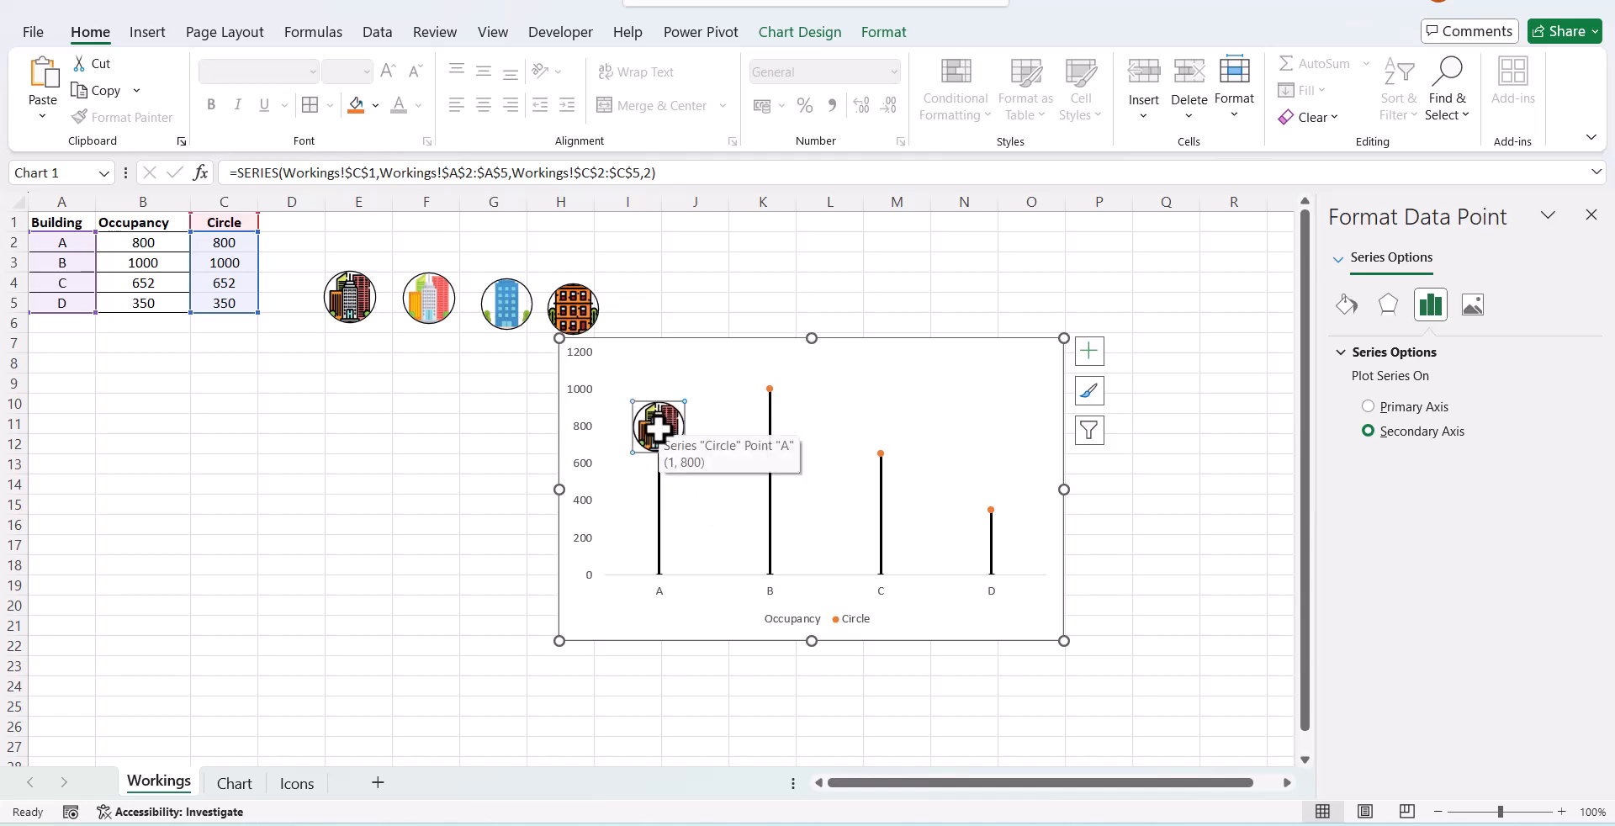
Step: Replace only building B's Circle marker with a copy of the pink and yellow building icon in column F
{"action": "left_click", "coordinate": [438, 322]}
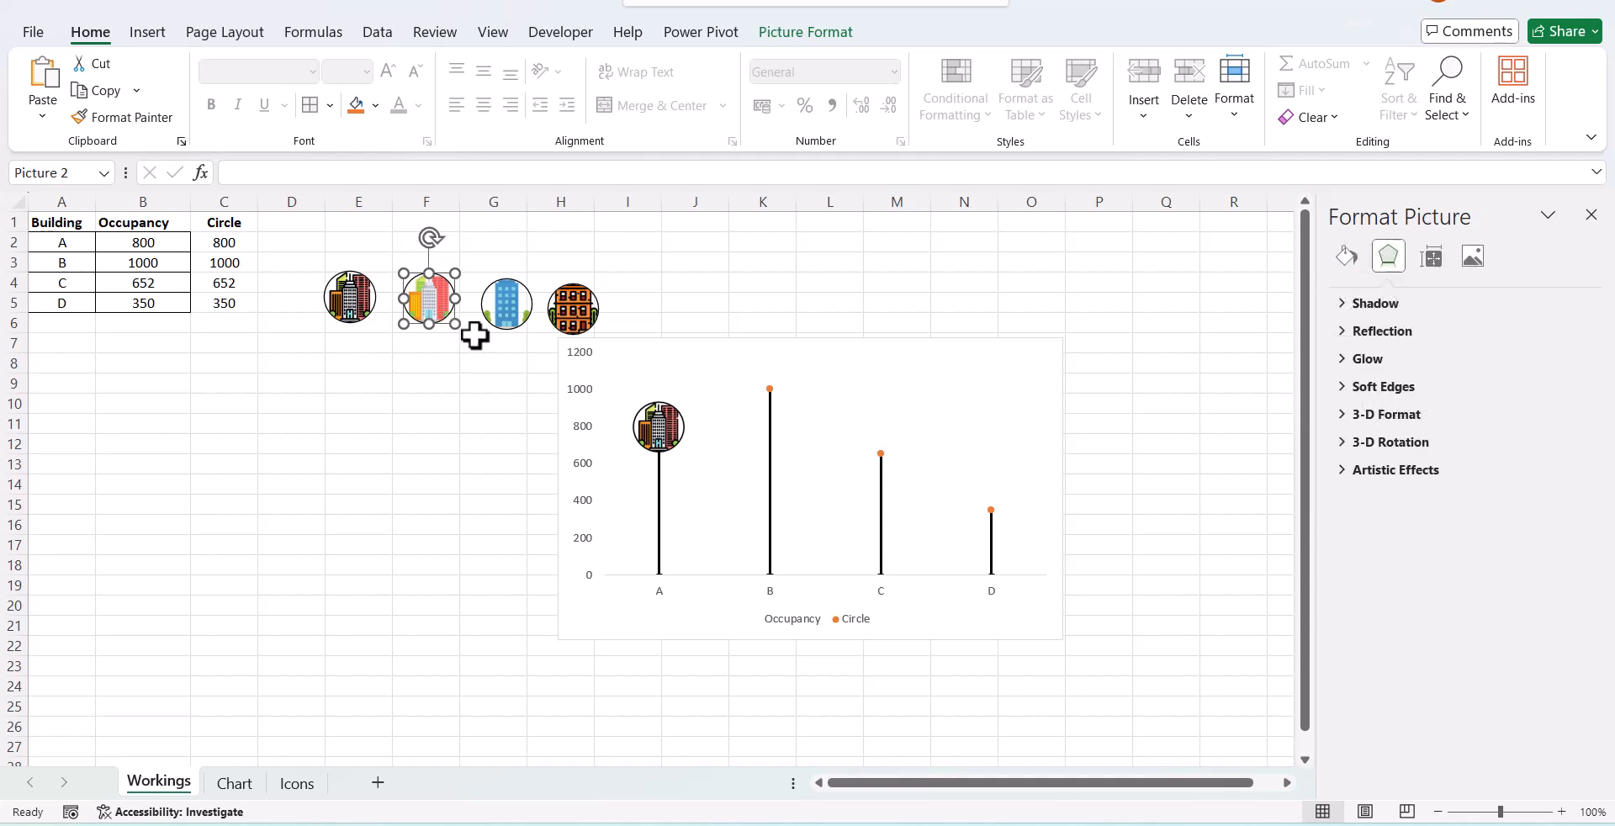
{"action": "left_click", "coordinate": [767, 389]}
{"action": "left_click", "coordinate": [768, 388]}
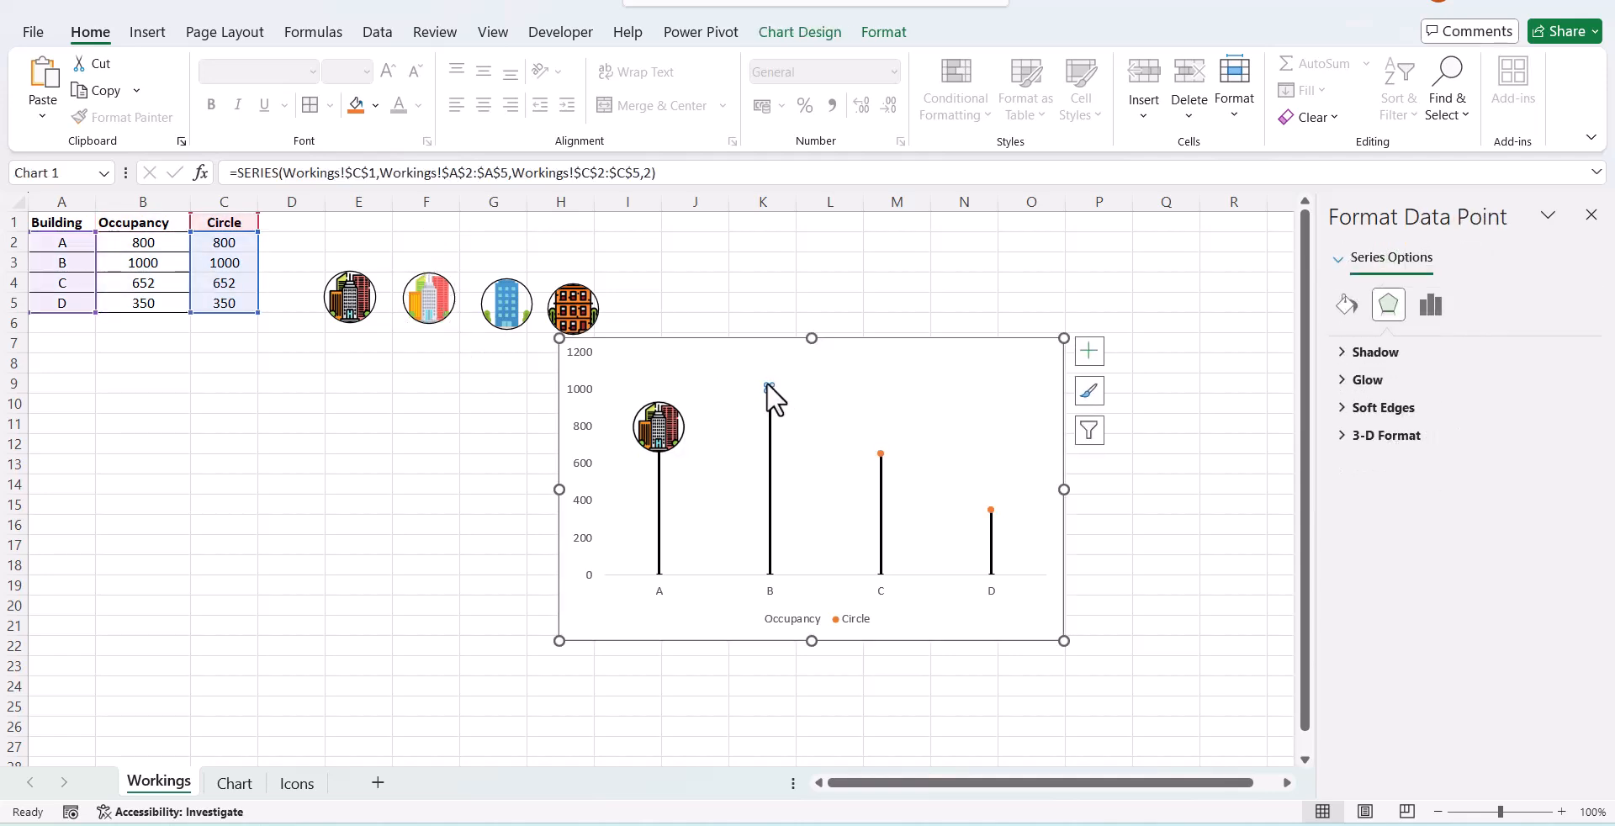
{"action": "key", "text": "ctrl+v"}
Step: Replace only building C's Circle marker with a copy of the blue building icon in column G
{"action": "left_click", "coordinate": [503, 321]}
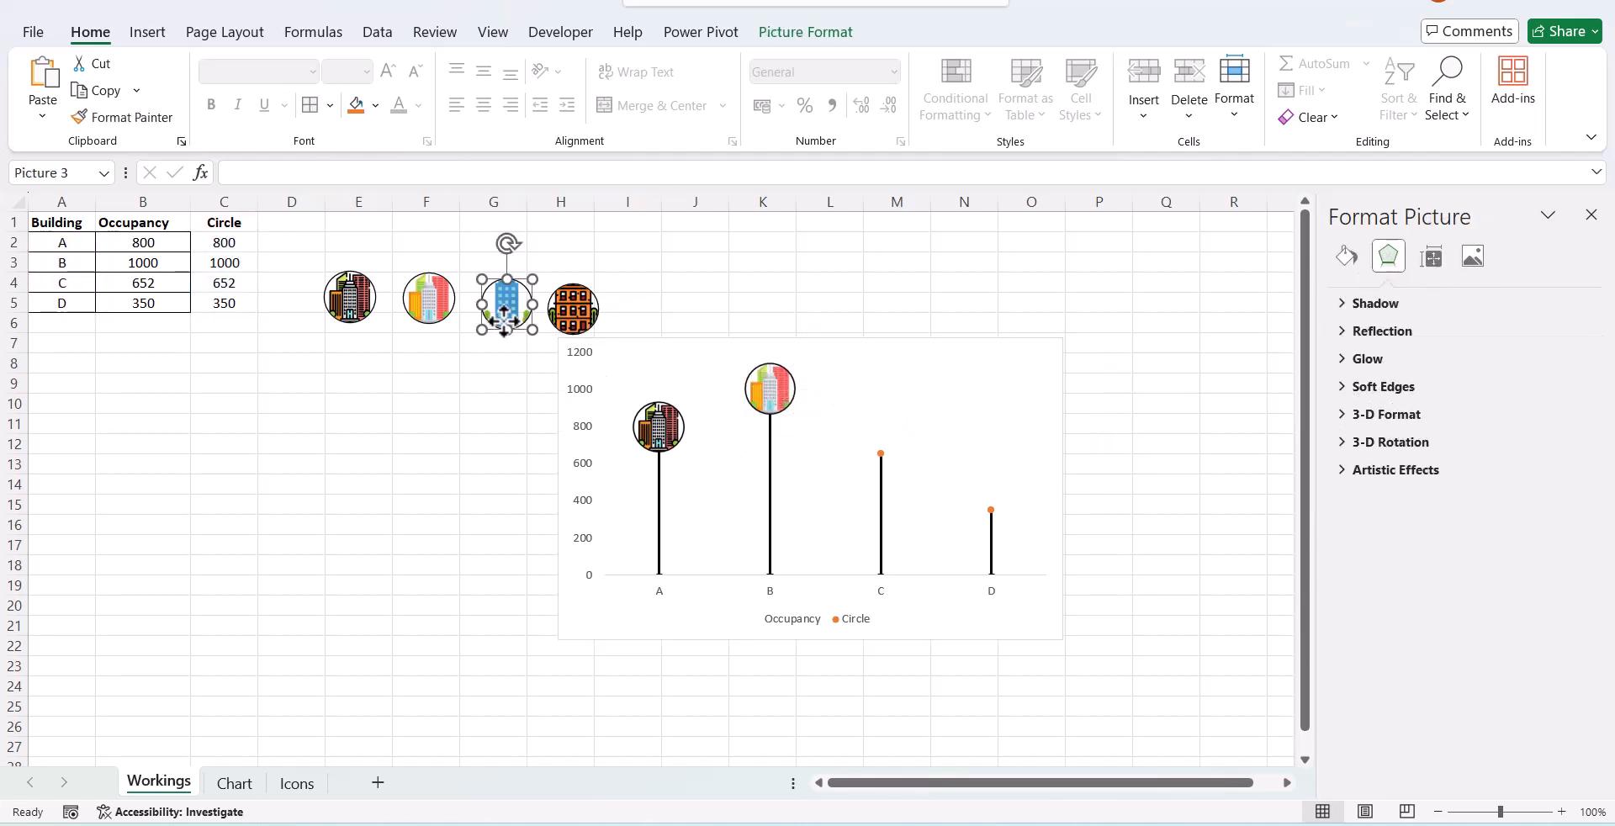
{"action": "left_click", "coordinate": [881, 451]}
{"action": "left_click", "coordinate": [881, 449]}
{"action": "key", "text": "ctrl+v"}
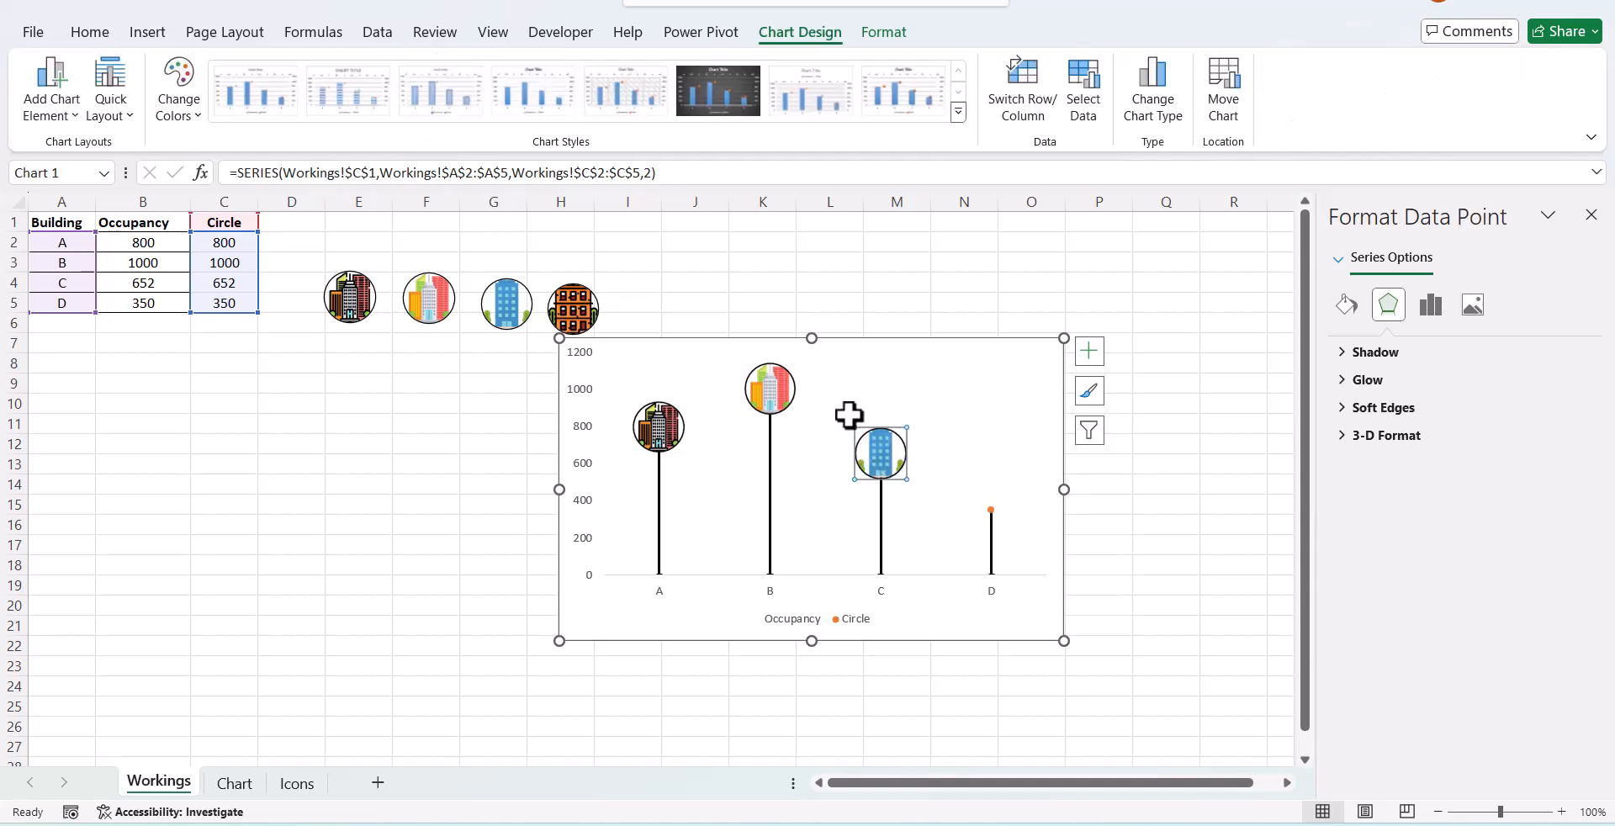
Step: Replace only building D's Circle marker with a copy of the orange building icon in column H
{"action": "left_click", "coordinate": [593, 296]}
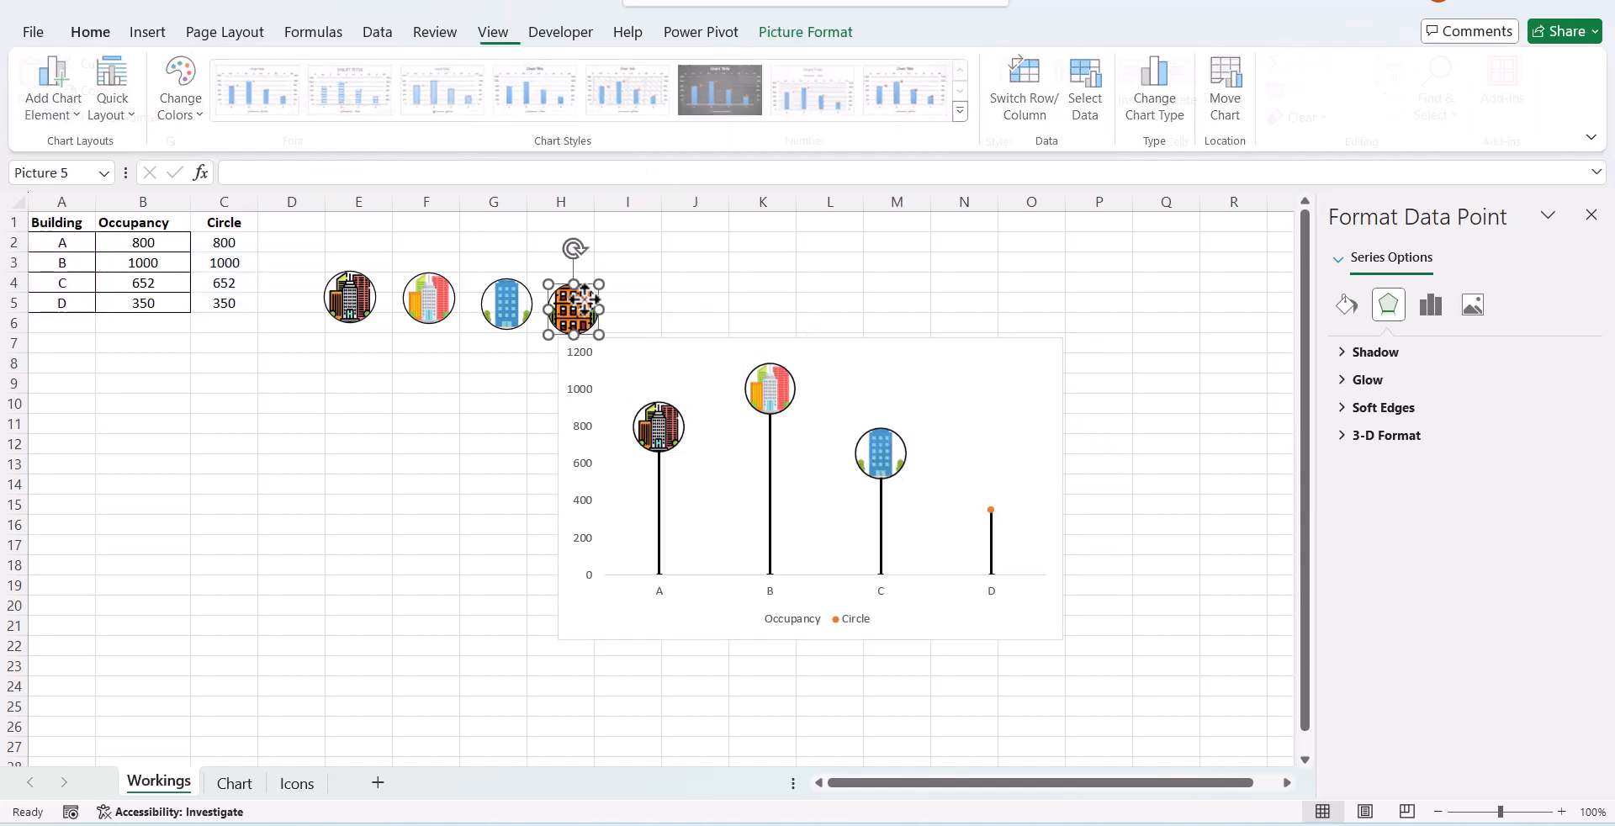
{"action": "left_click", "coordinate": [991, 511]}
{"action": "left_click", "coordinate": [991, 511]}
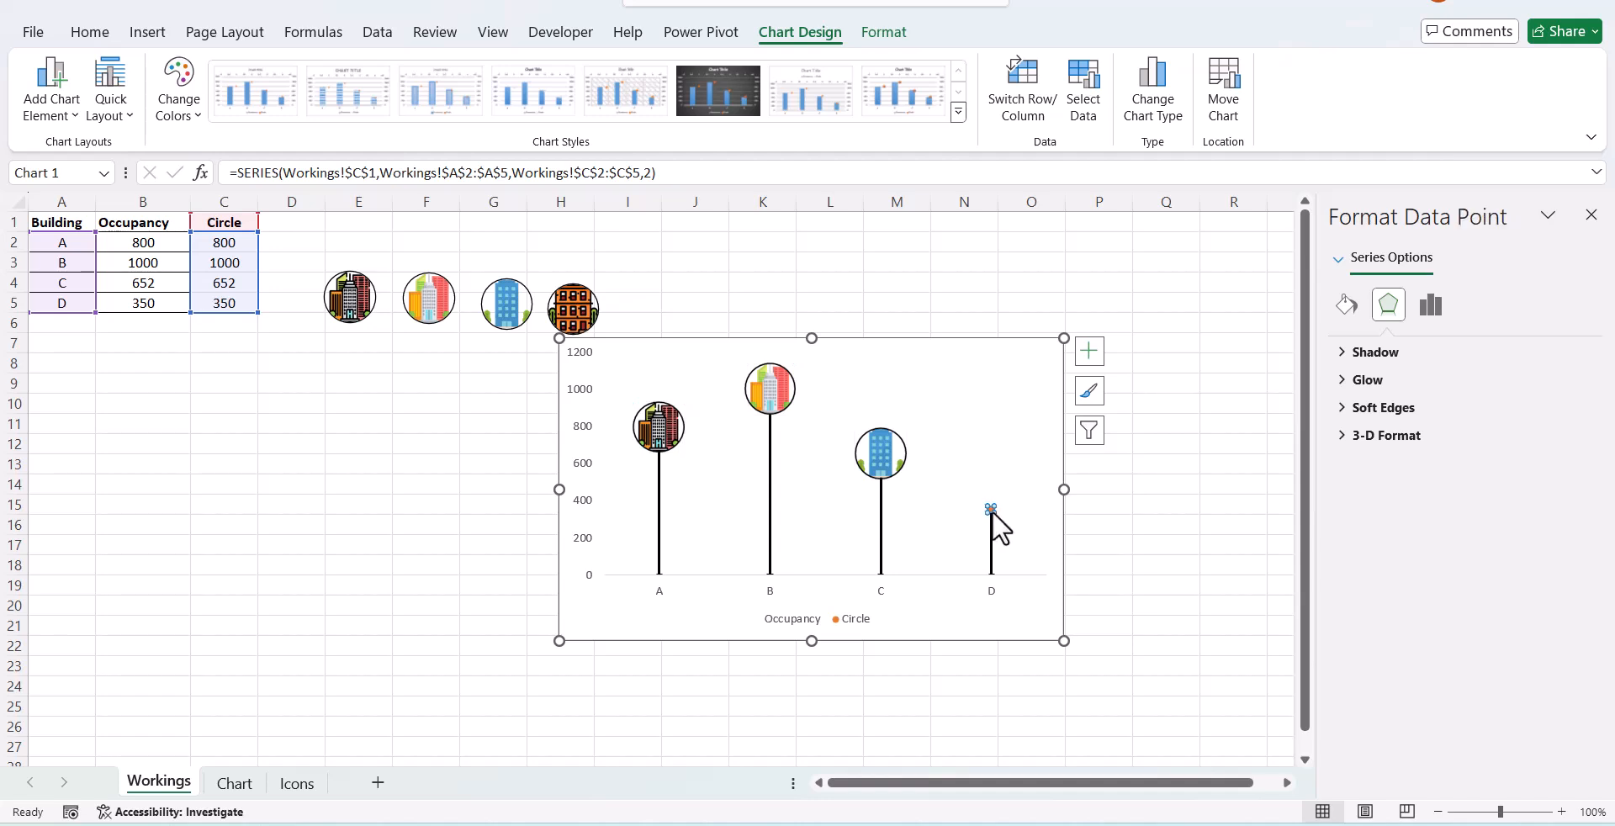
{"action": "key", "text": "ctrl+v"}
{"action": "left_click", "coordinate": [1163, 506]}
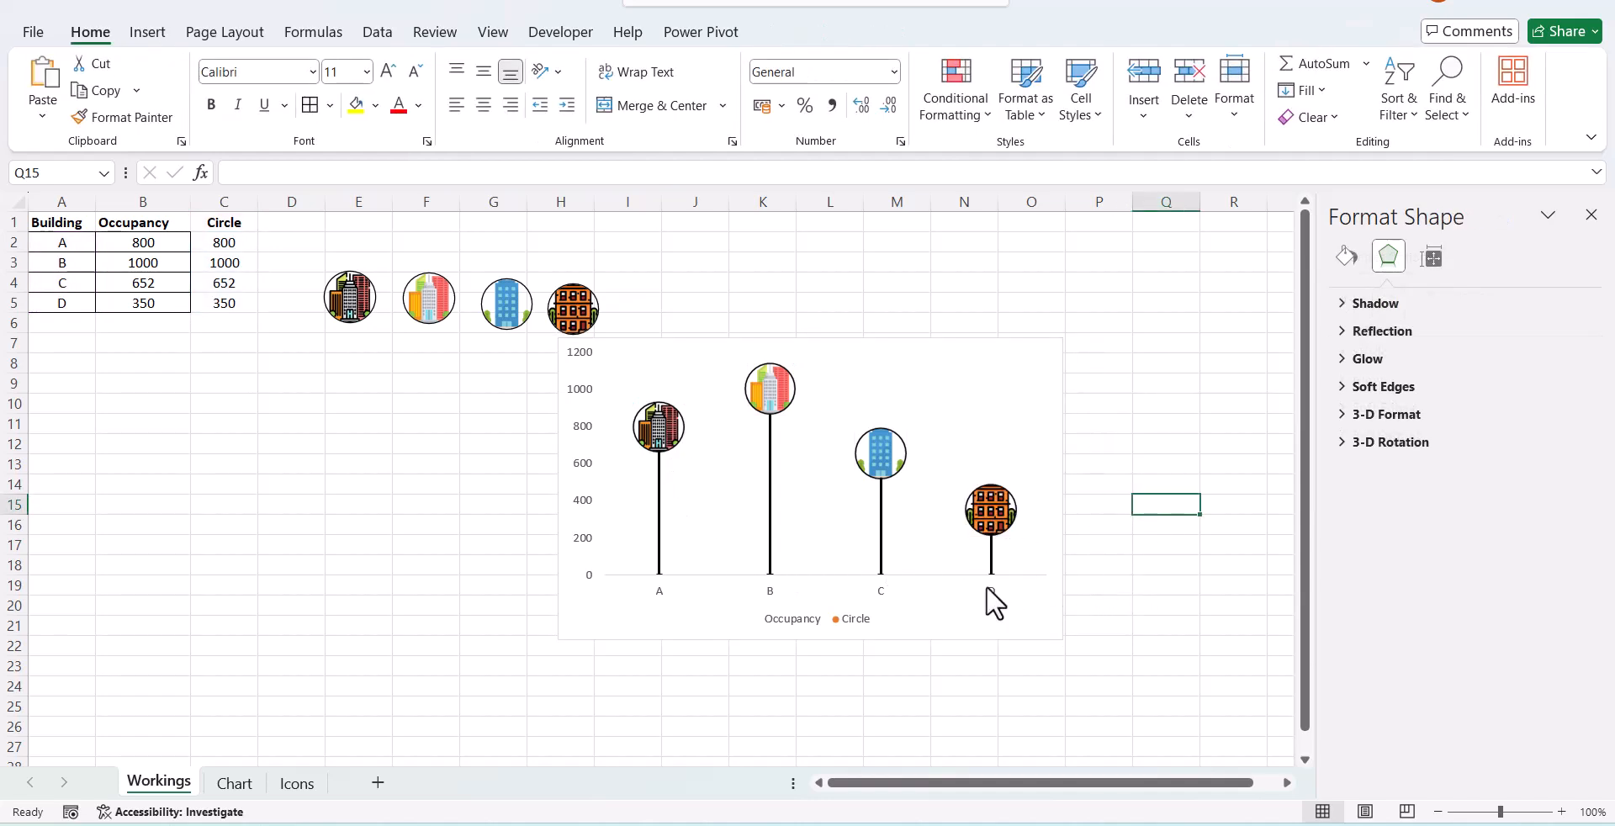
Step: Add data labels to the Circle series and set their label position to Above
{"action": "right_click", "coordinate": [772, 397]}
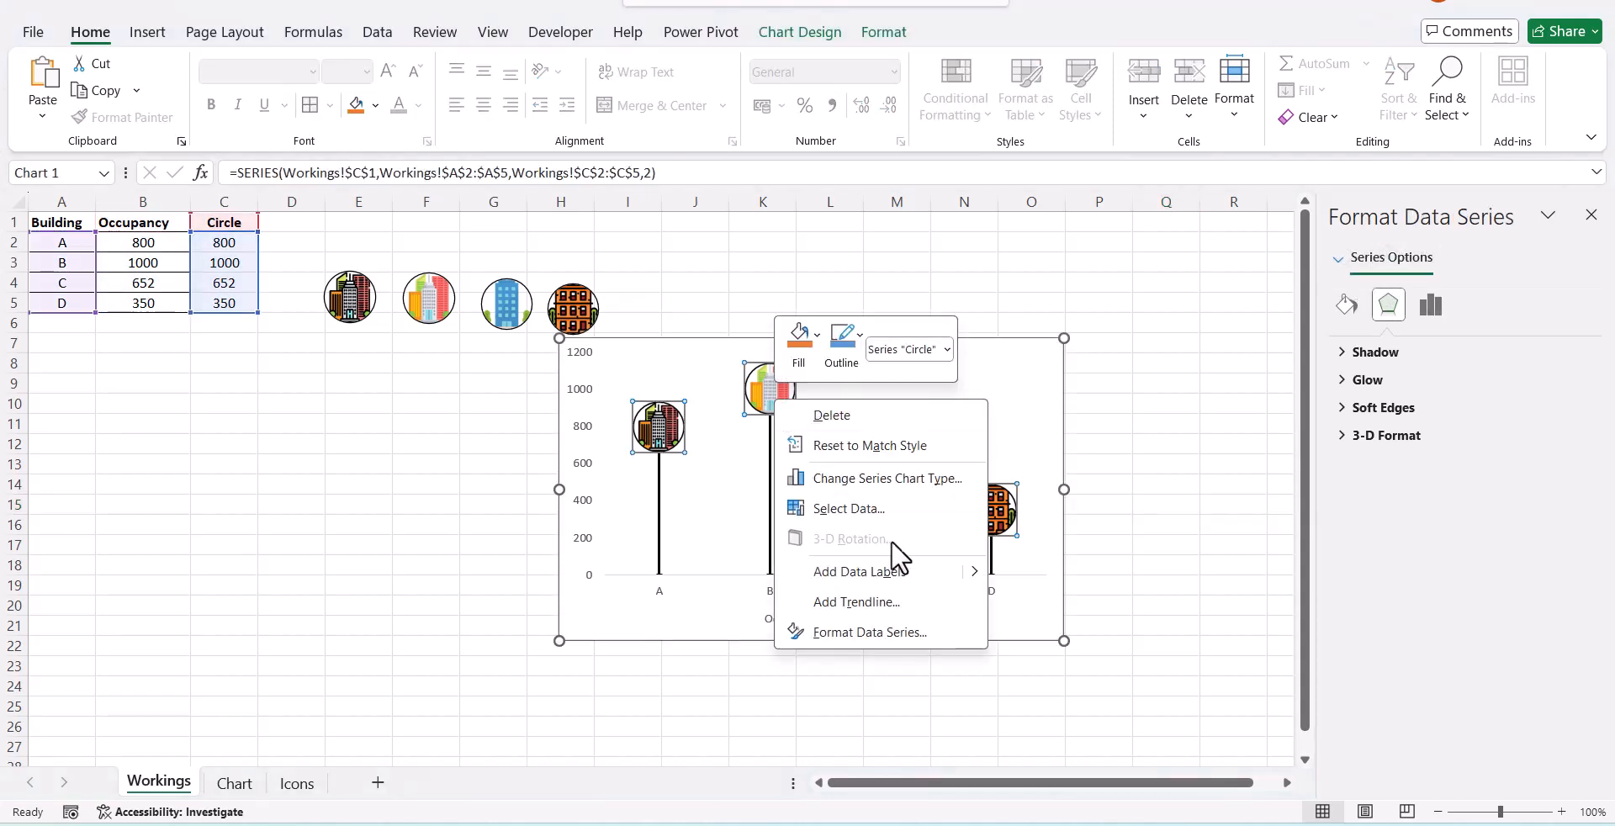
{"action": "left_click", "coordinate": [898, 572]}
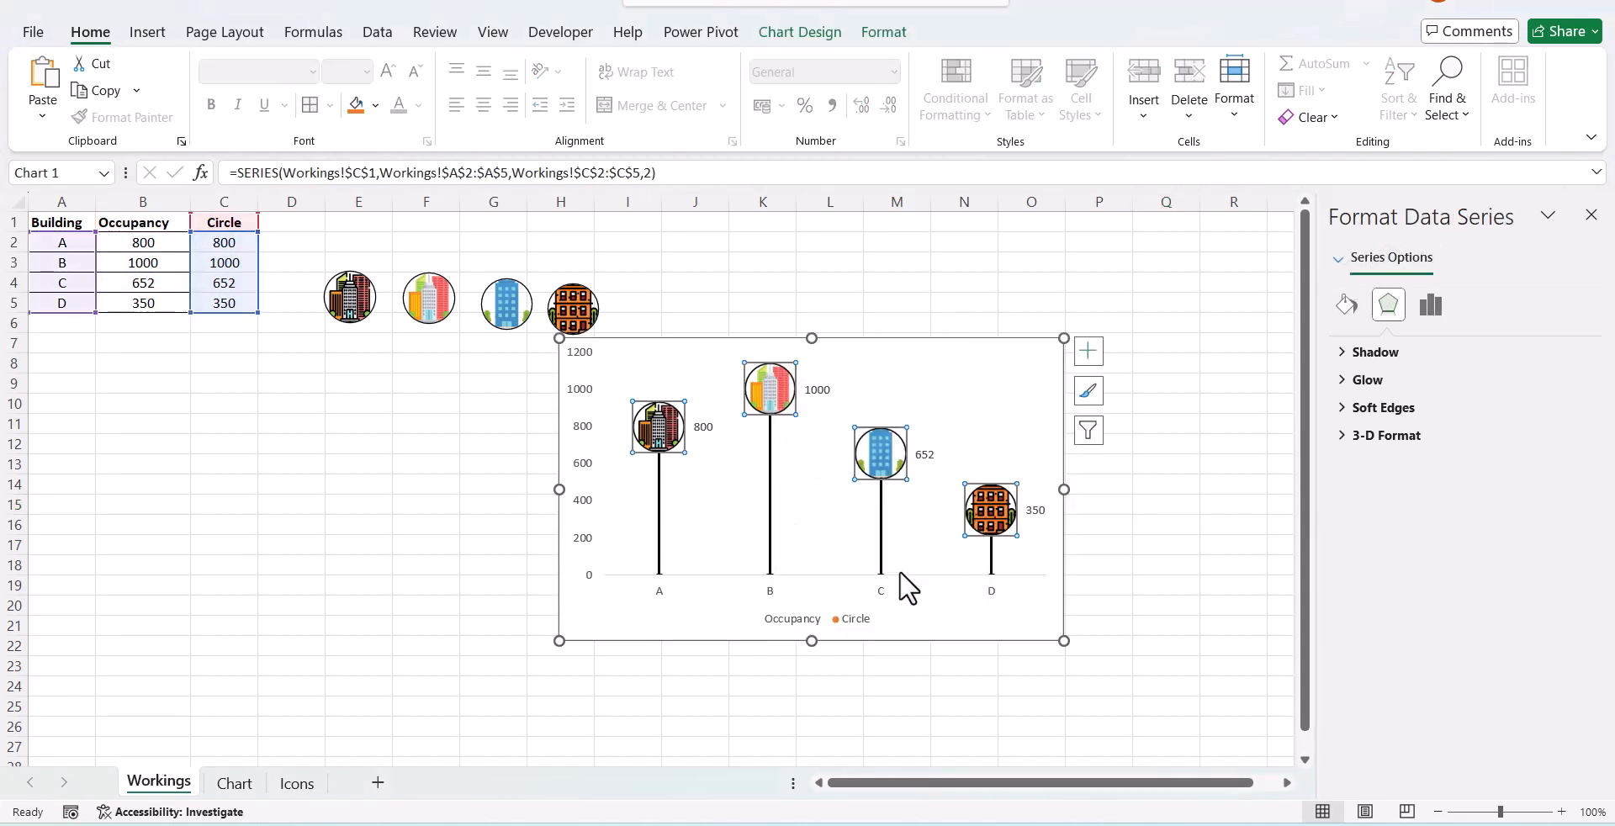
{"action": "left_click", "coordinate": [813, 391]}
{"action": "right_click", "coordinate": [812, 393]}
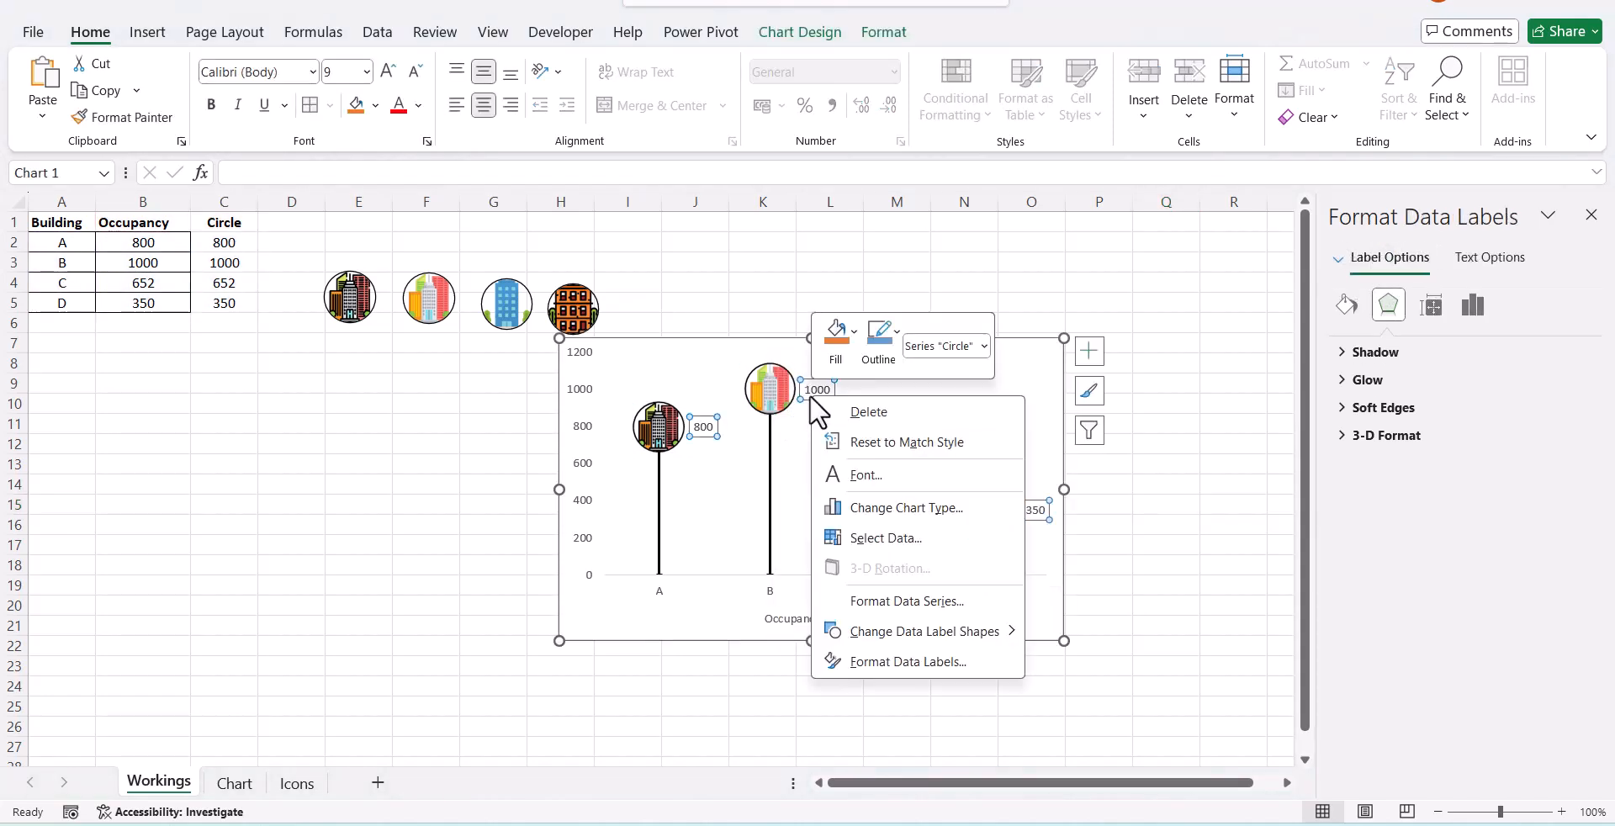
{"action": "left_click", "coordinate": [922, 662]}
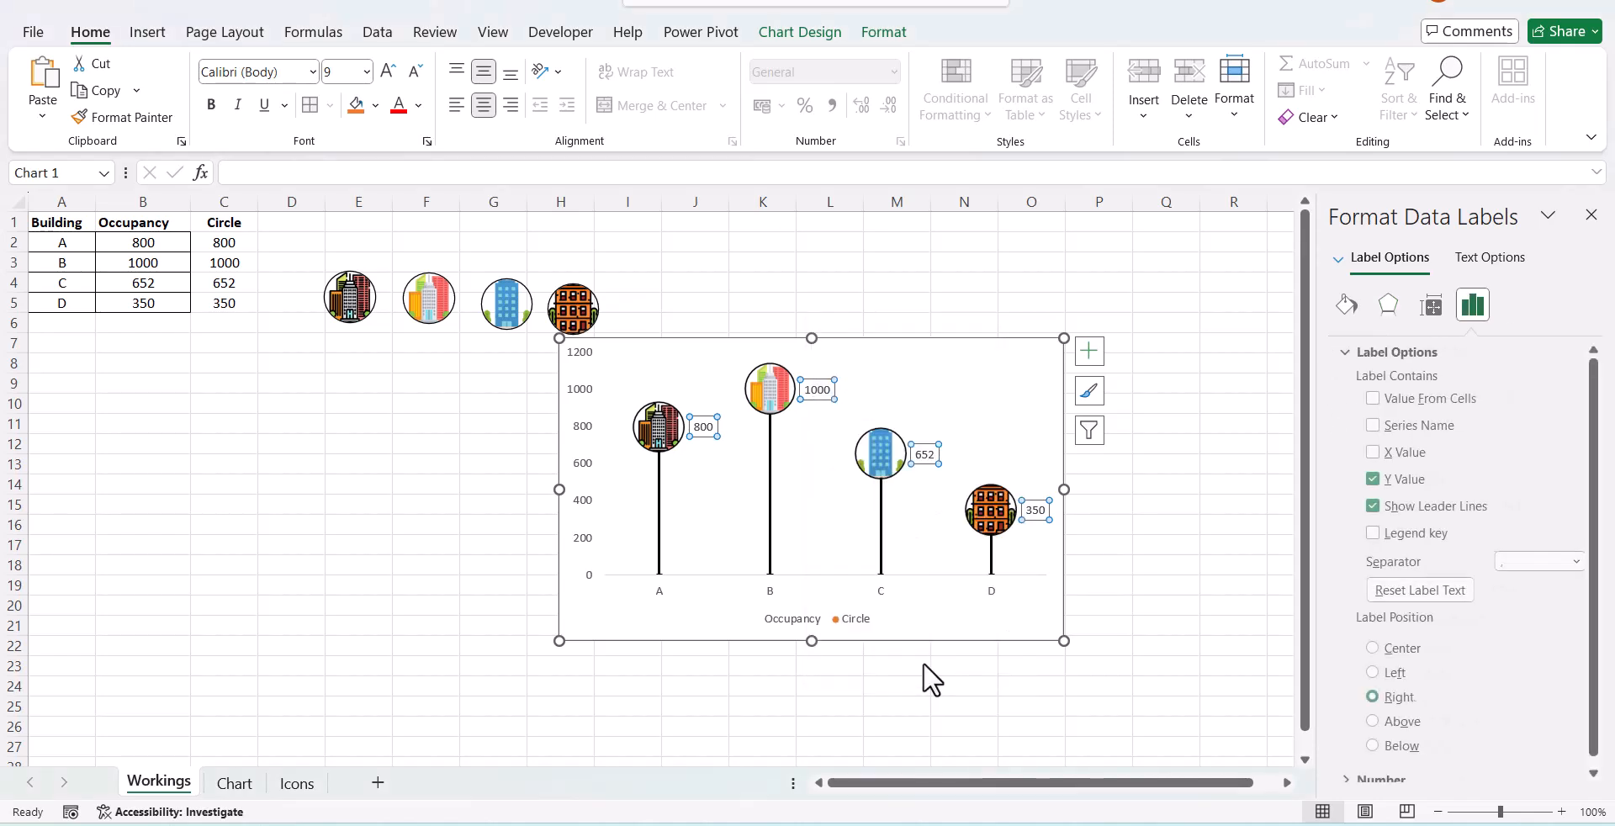
{"action": "left_click", "coordinate": [1393, 722]}
{"action": "left_click", "coordinate": [1230, 722]}
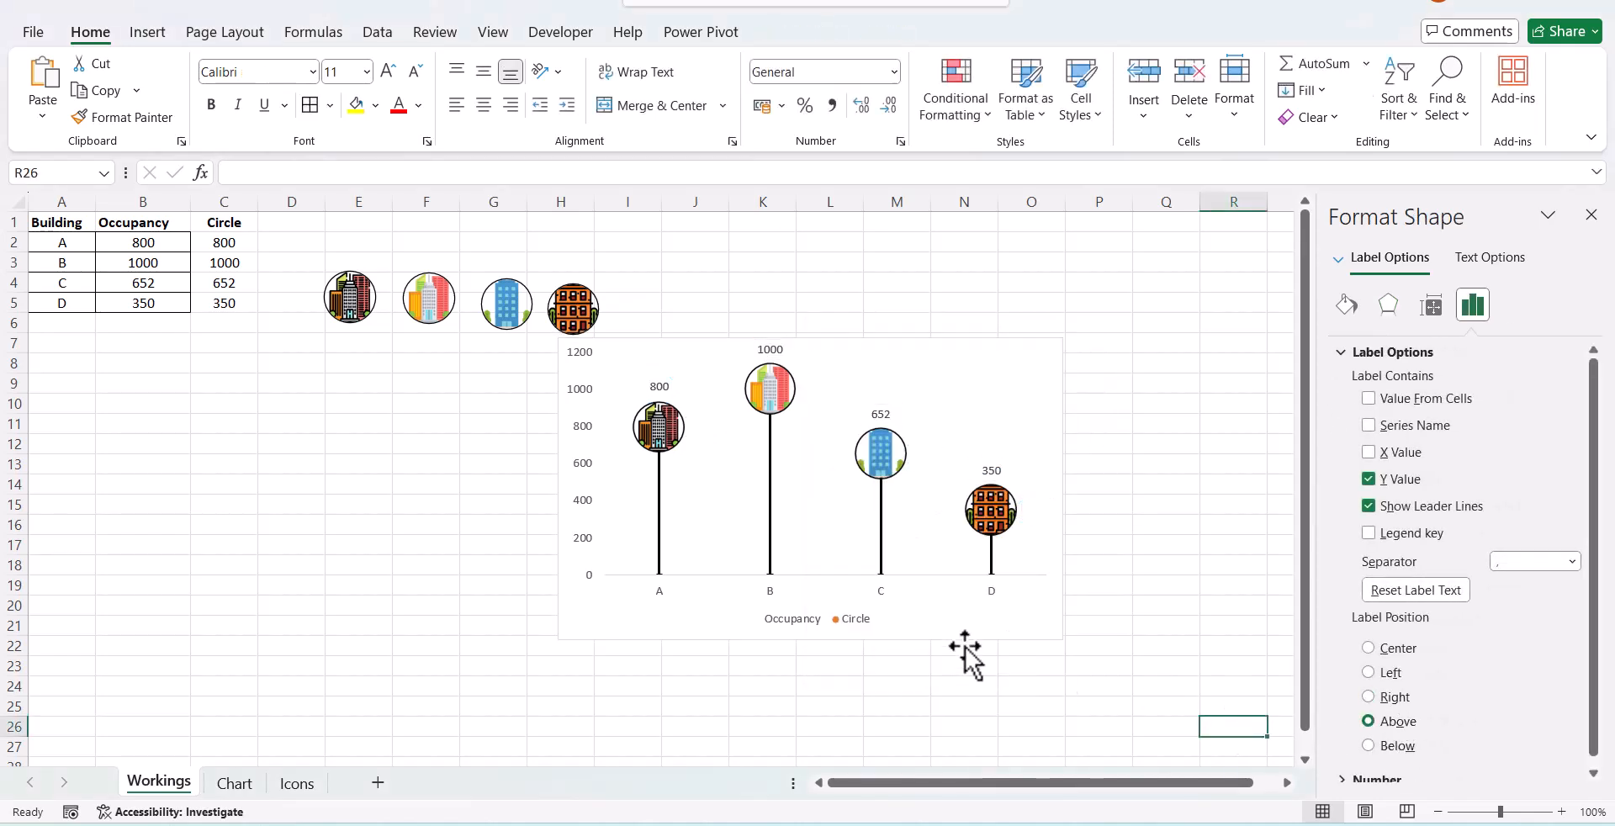
Step: Delete the chart legend
{"action": "left_click", "coordinate": [835, 616]}
{"action": "key", "text": "Delete"}
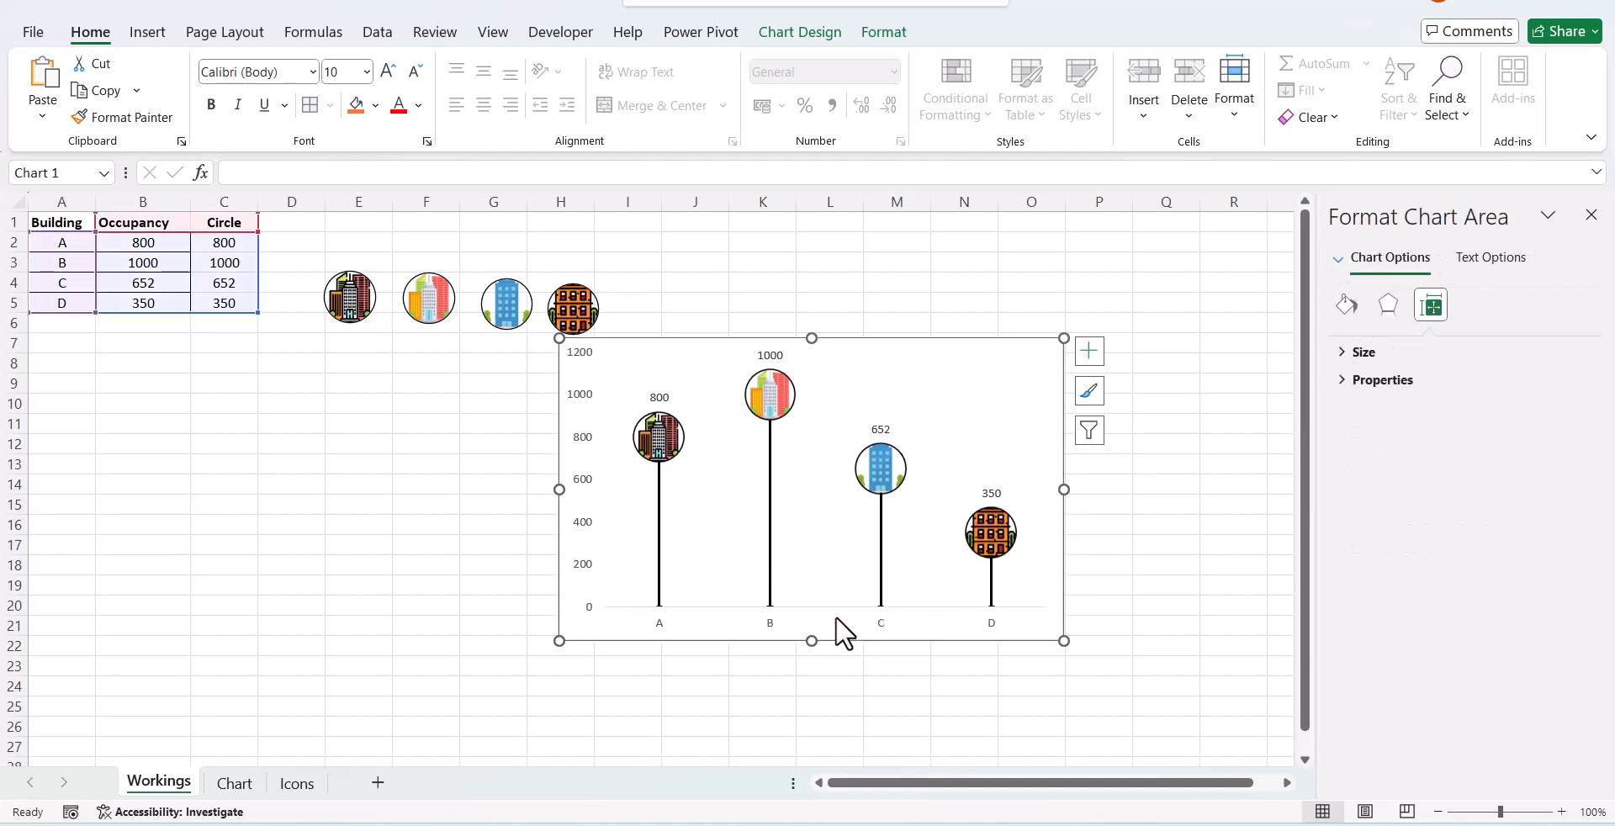
Step: Format the chart's horizontal axis labels as bold, black text at font size 10.5
{"action": "left_click", "coordinate": [768, 626]}
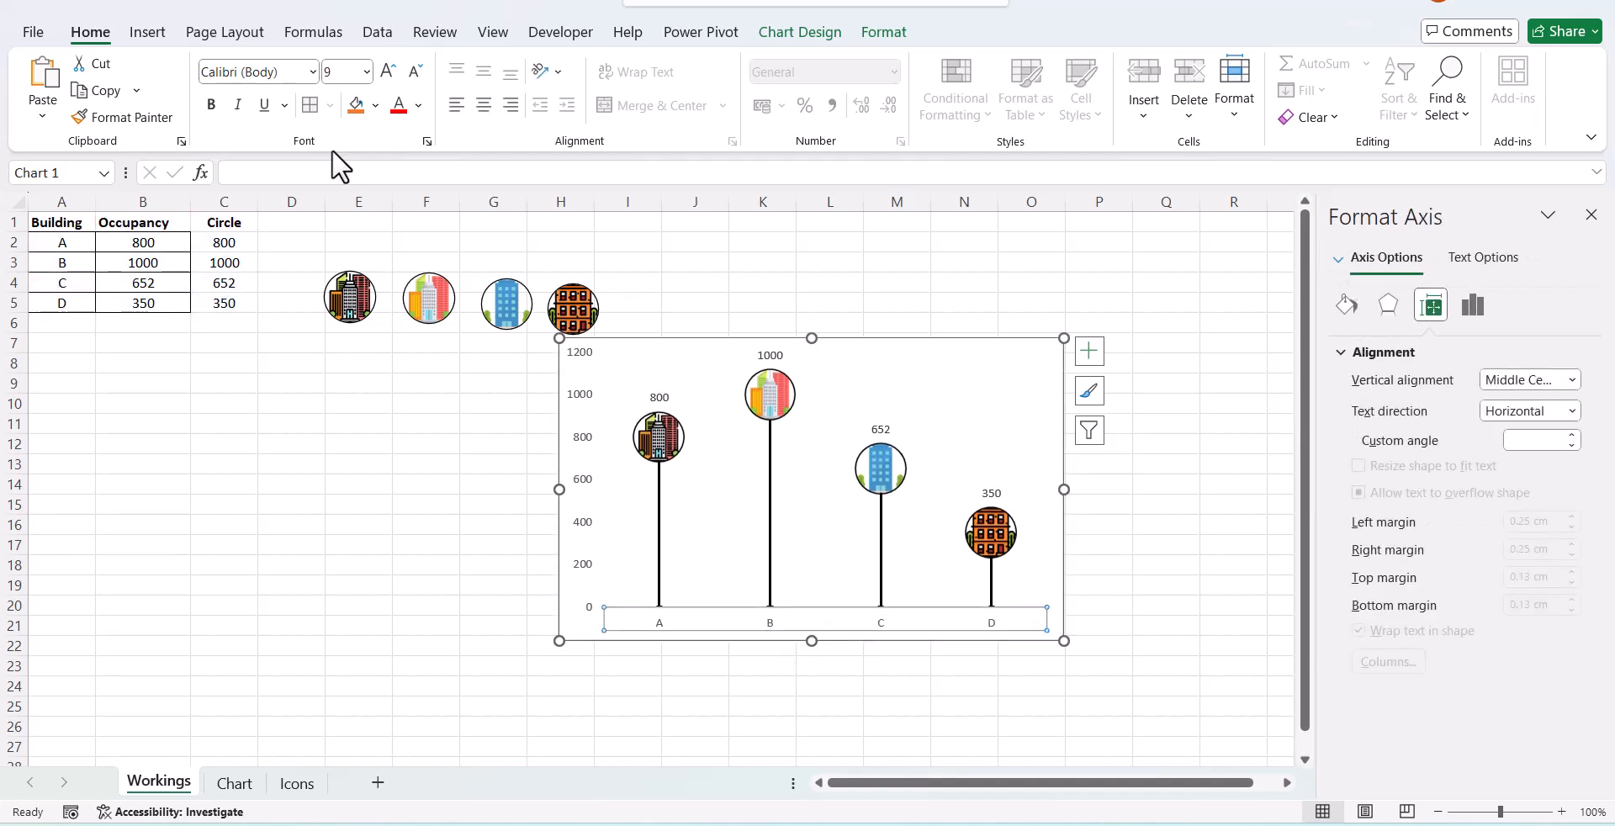
{"action": "left_click", "coordinate": [212, 102]}
{"action": "left_click", "coordinate": [391, 73]}
{"action": "left_click", "coordinate": [392, 71]}
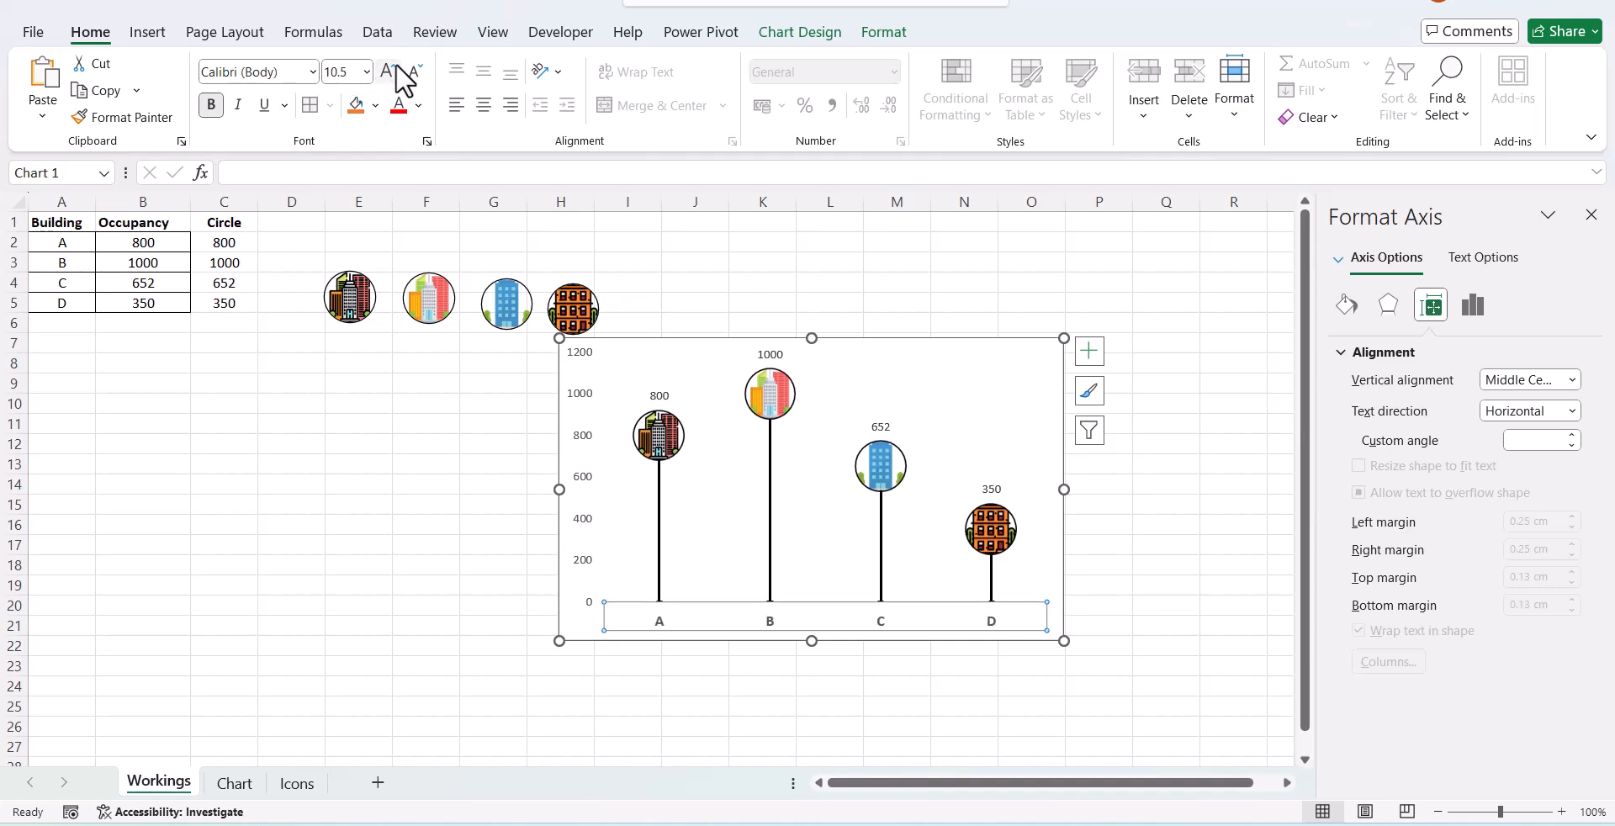
{"action": "left_click", "coordinate": [417, 105]}
{"action": "left_click", "coordinate": [408, 178]}
Step: Delete the chart's vertical axis and move the chart below the row of building icons, starting around row 11
{"action": "left_click", "coordinate": [587, 436]}
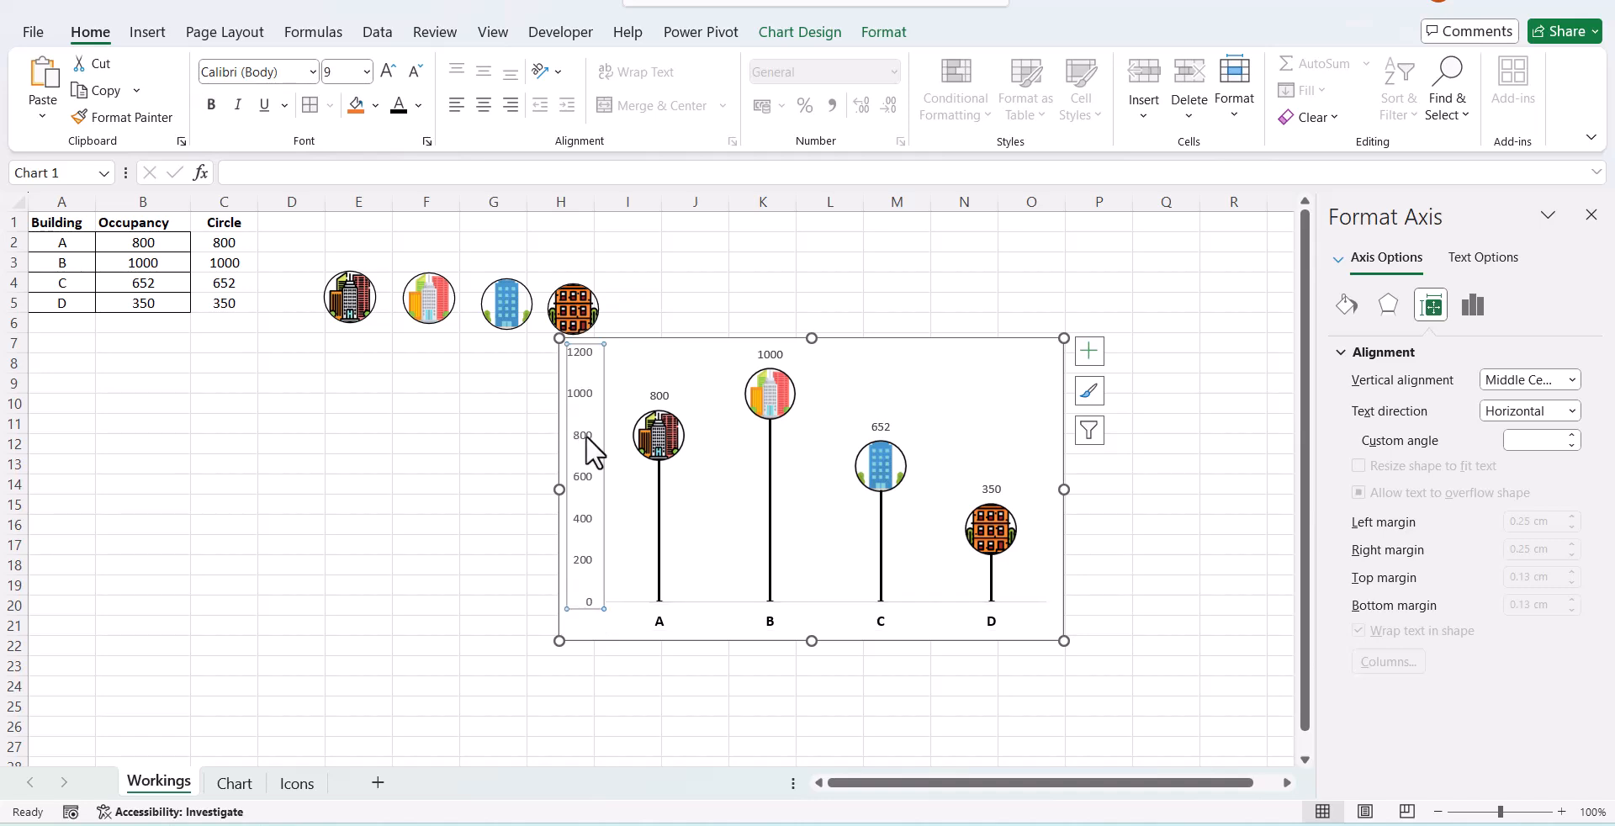
{"action": "key", "text": "Delete"}
{"action": "left_click_drag", "start_coordinate": [675, 360], "coordinate": [394, 425]}
{"action": "left_click", "coordinate": [866, 370]}
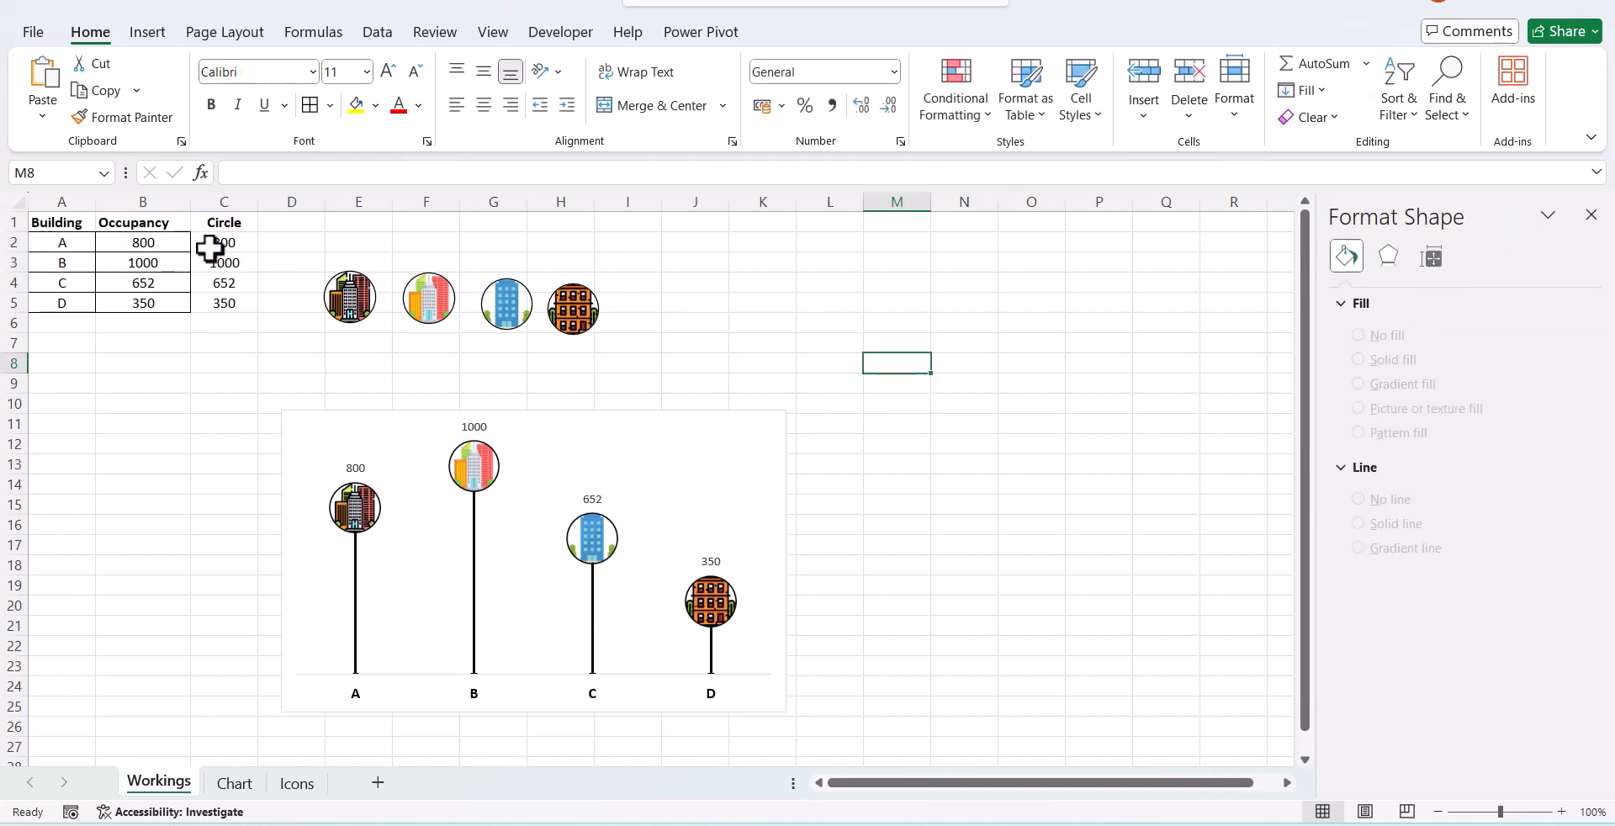
Step: Set building B's occupancy in cell B3 to 647 to test the chart's response
{"action": "left_click", "coordinate": [136, 243]}
{"action": "left_click", "coordinate": [140, 261]}
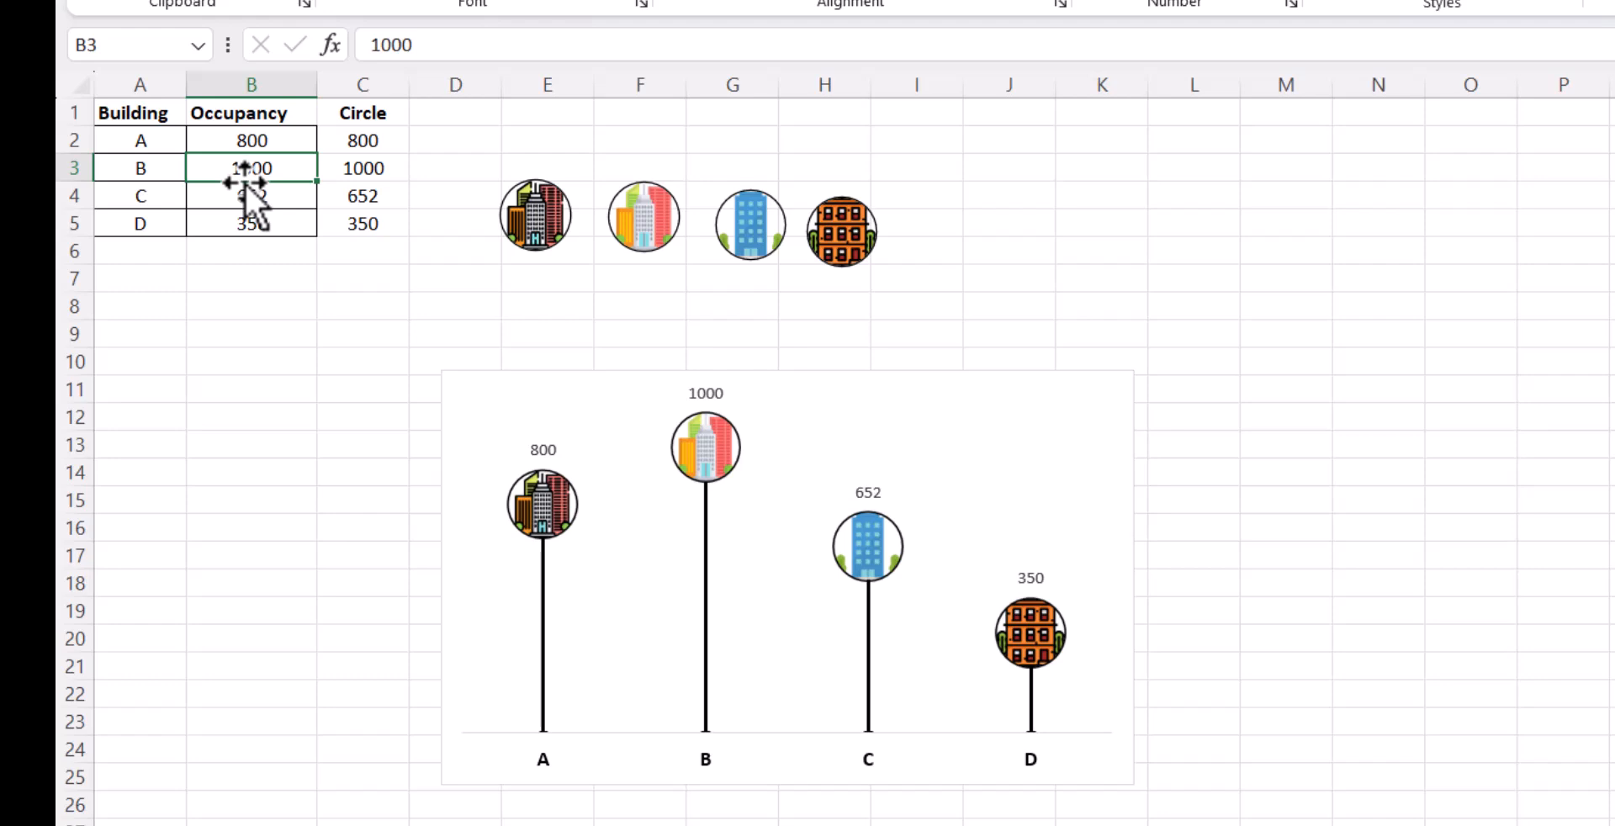
{"action": "type", "text": "647"}
{"action": "key", "text": "Return"}
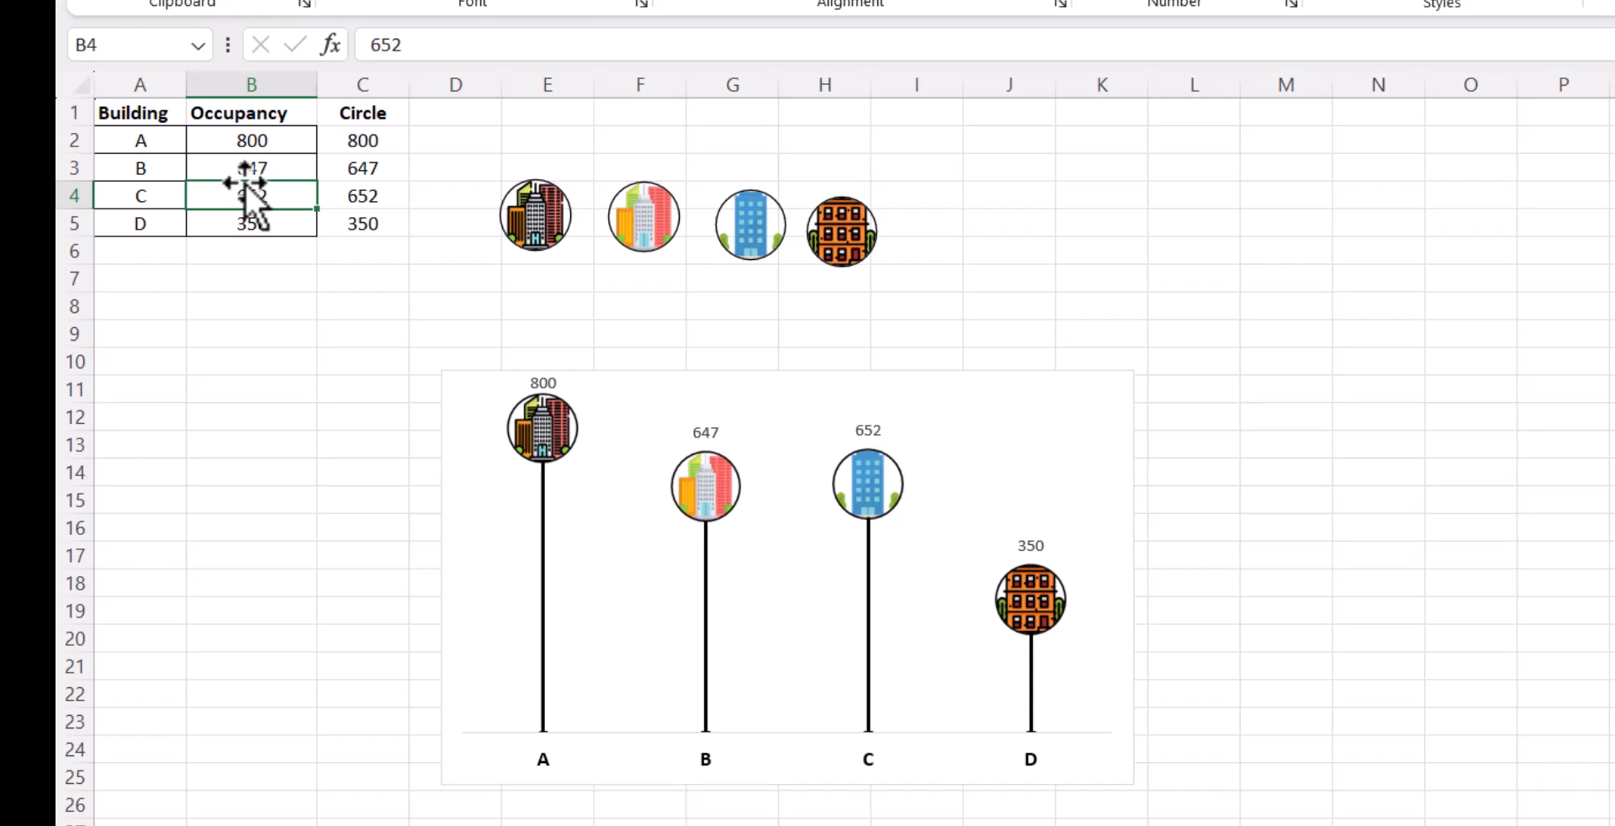
Step: Change building B's occupancy in cell B3 to 850
{"action": "left_click", "coordinate": [244, 167]}
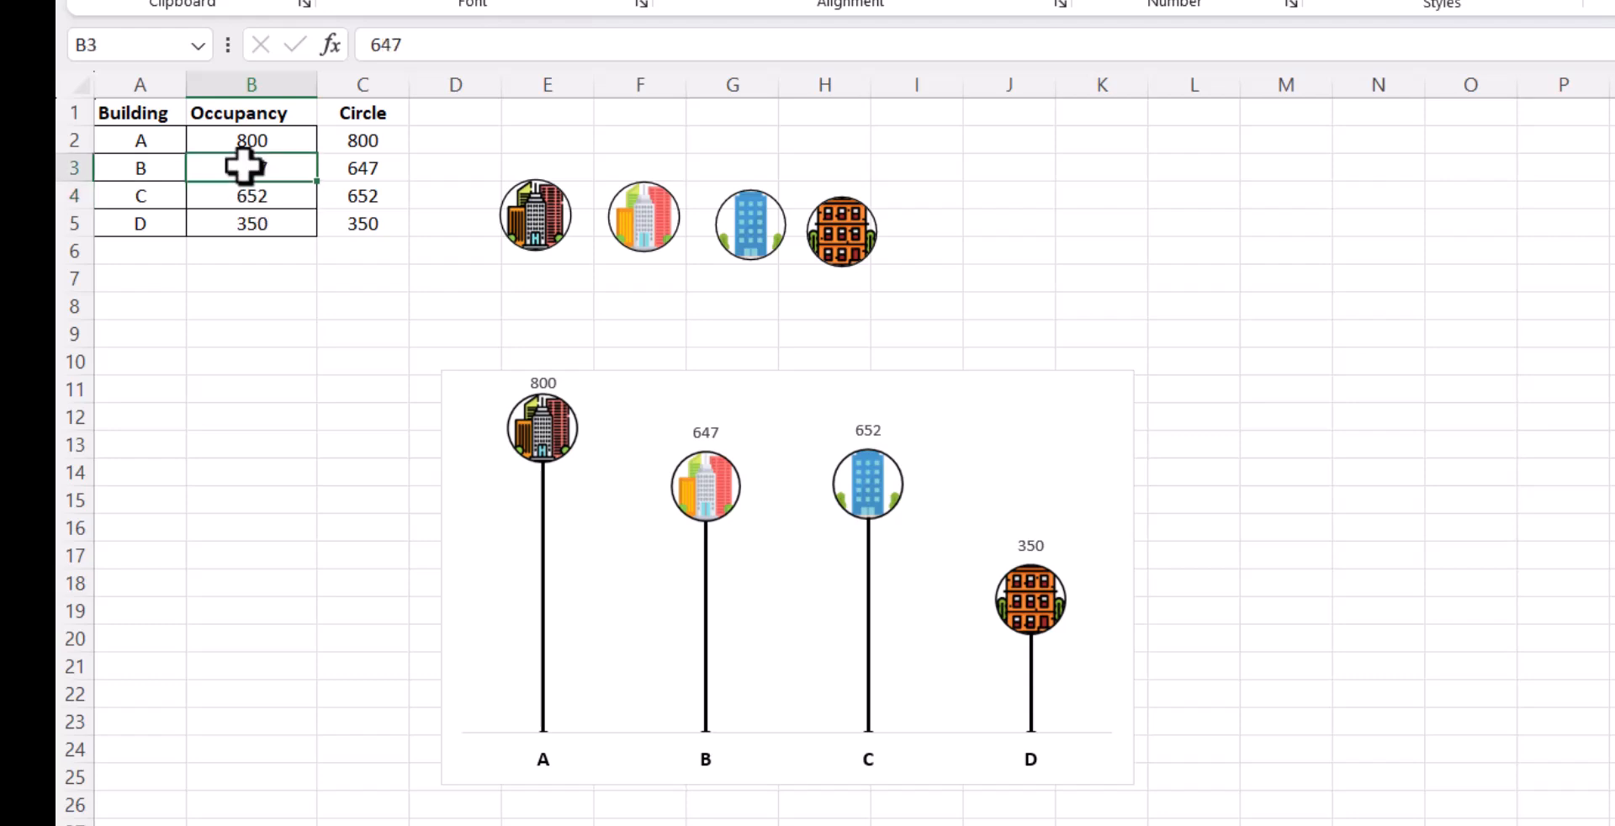
{"action": "type", "text": "850"}
{"action": "key", "text": "Return"}
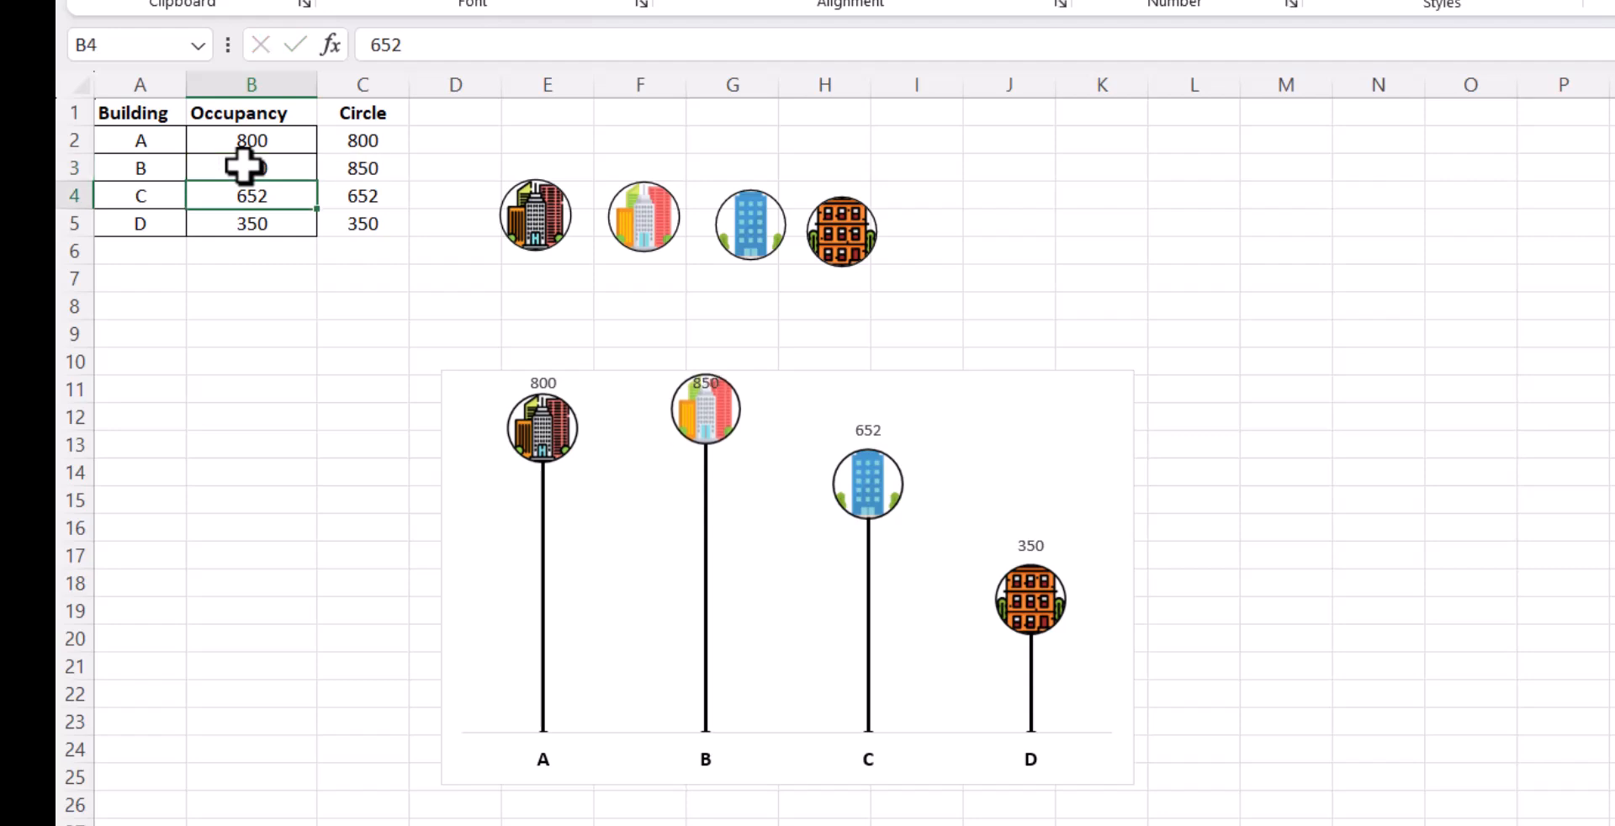